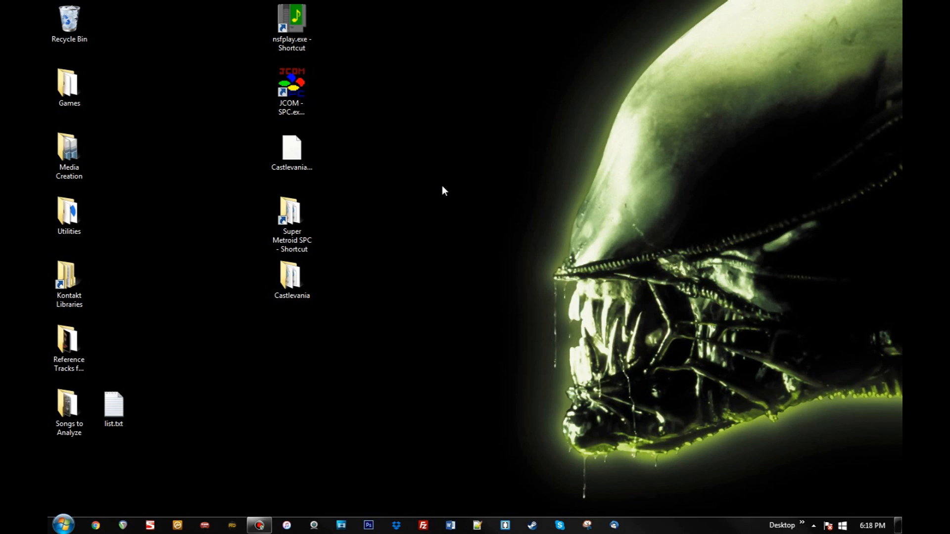
{"action": "left_click", "coordinate": [296, 166]}
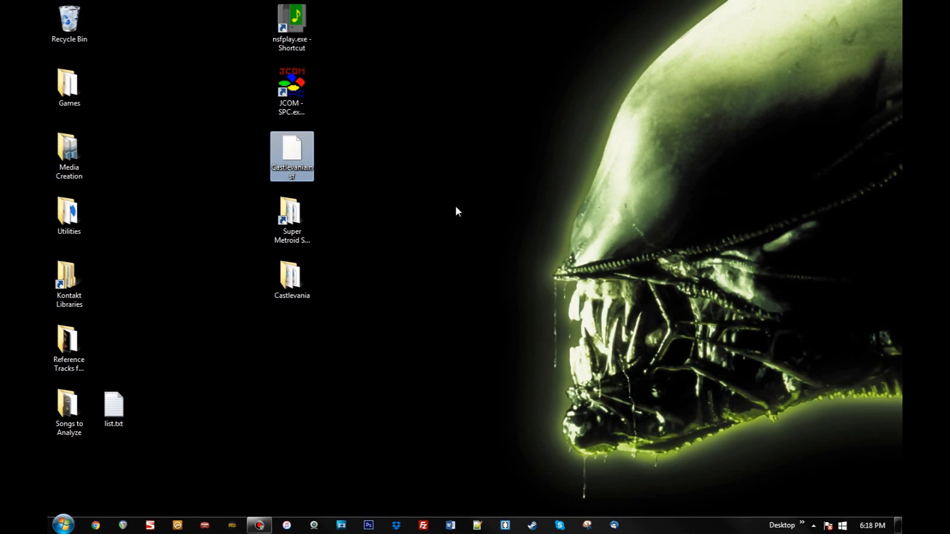
{"action": "left_click", "coordinate": [375, 200]}
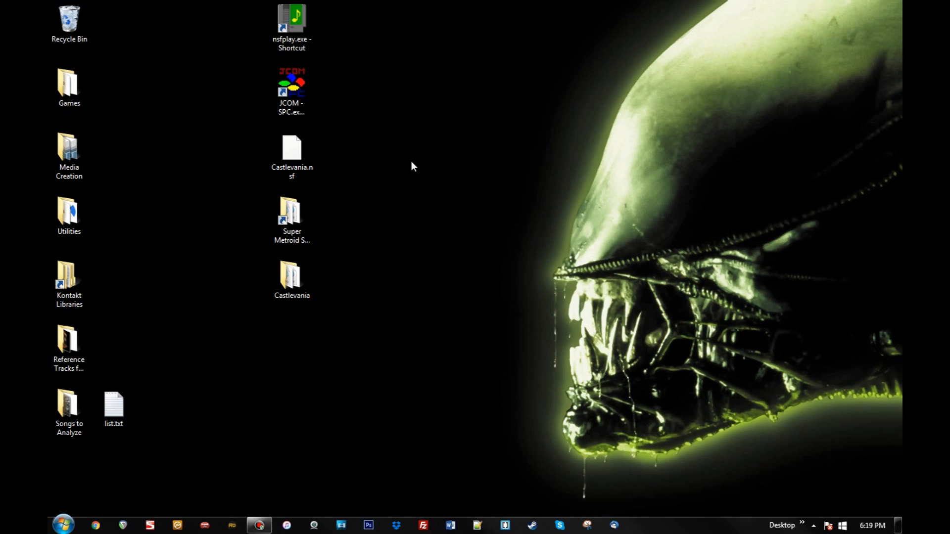
- Move the JCOM - SPC shortcut aside on the desktop and place Castlevania.nsf next to the nsfplay shortcut
{"action": "left_click", "coordinate": [296, 88]}
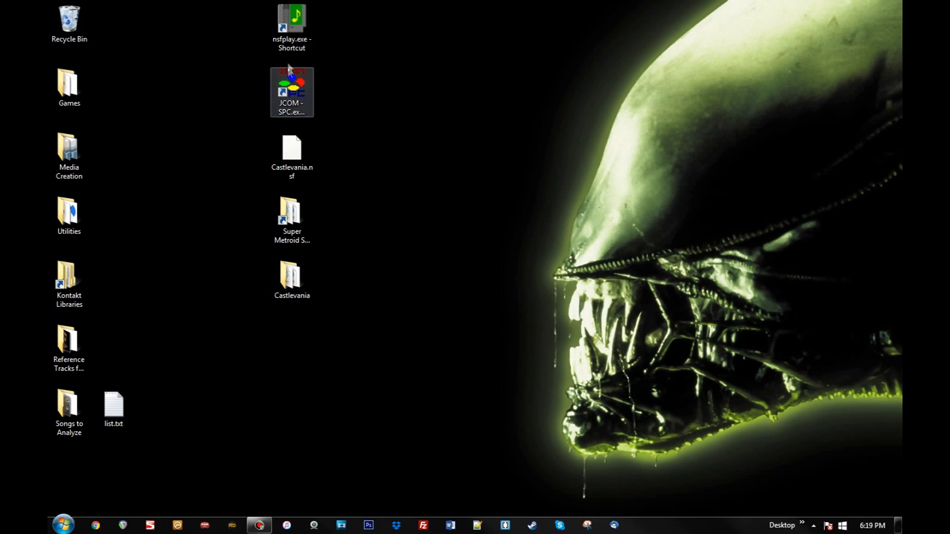
{"action": "left_click_drag", "start_coordinate": [298, 85], "coordinate": [428, 154]}
{"action": "left_click_drag", "start_coordinate": [299, 148], "coordinate": [346, 28]}
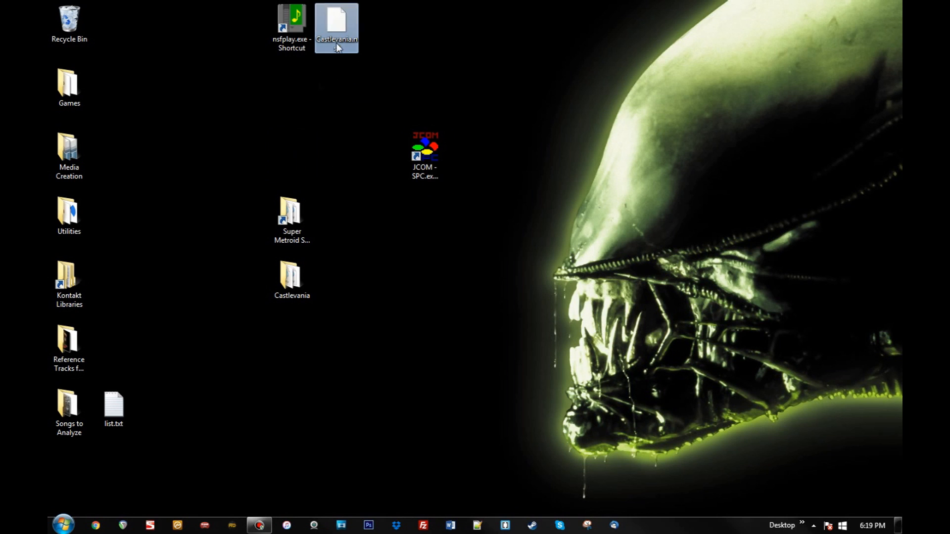
{"action": "left_click_drag", "start_coordinate": [159, 6], "coordinate": [52, 458]}
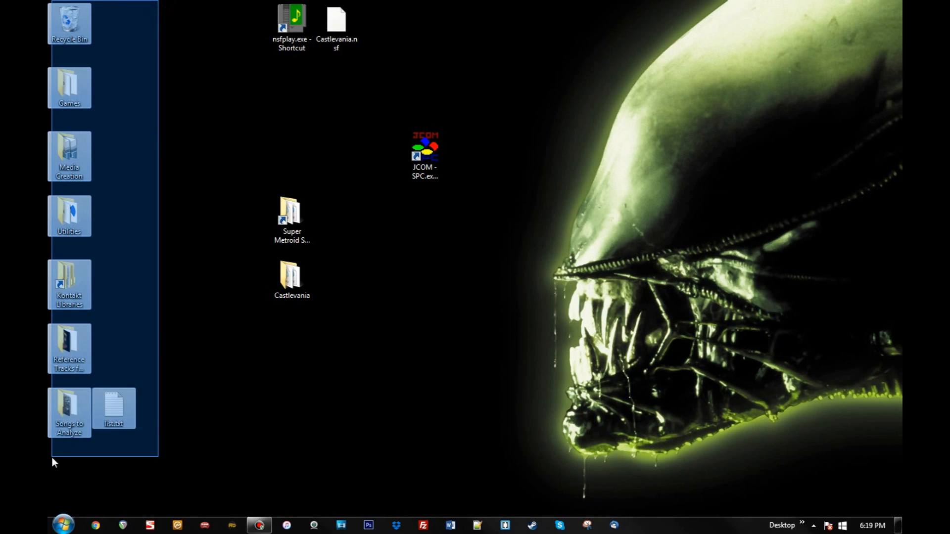
{"action": "left_click", "coordinate": [188, 311]}
{"action": "left_click_drag", "start_coordinate": [265, 13], "coordinate": [428, 304]}
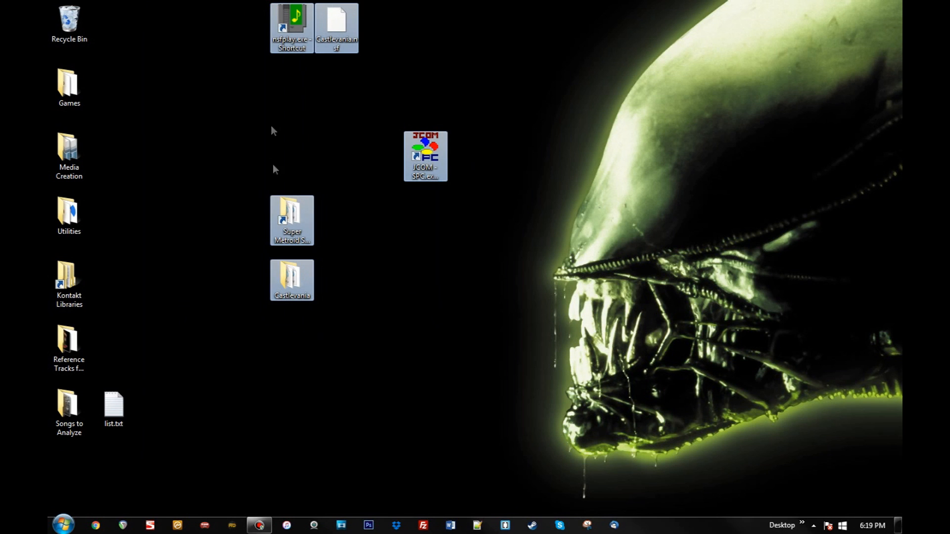
{"action": "left_click_drag", "start_coordinate": [496, 1], "coordinate": [526, 64]}
- Place the JCOM shortcut below nsfplay with the Super Metroid shortcut beside it, and the Castlevania folder next to Castlevania.nsf
{"action": "left_click", "coordinate": [425, 148]}
{"action": "left_click_drag", "start_coordinate": [425, 148], "coordinate": [292, 83]}
{"action": "left_click_drag", "start_coordinate": [290, 218], "coordinate": [419, 87]}
{"action": "left_click_drag", "start_coordinate": [291, 277], "coordinate": [418, 30]}
{"action": "left_click_drag", "start_coordinate": [423, 89], "coordinate": [336, 83]}
{"action": "left_click_drag", "start_coordinate": [233, 9], "coordinate": [381, 25]}
{"action": "left_click", "coordinate": [425, 25]}
{"action": "left_click_drag", "start_coordinate": [255, 14], "coordinate": [427, 22]}
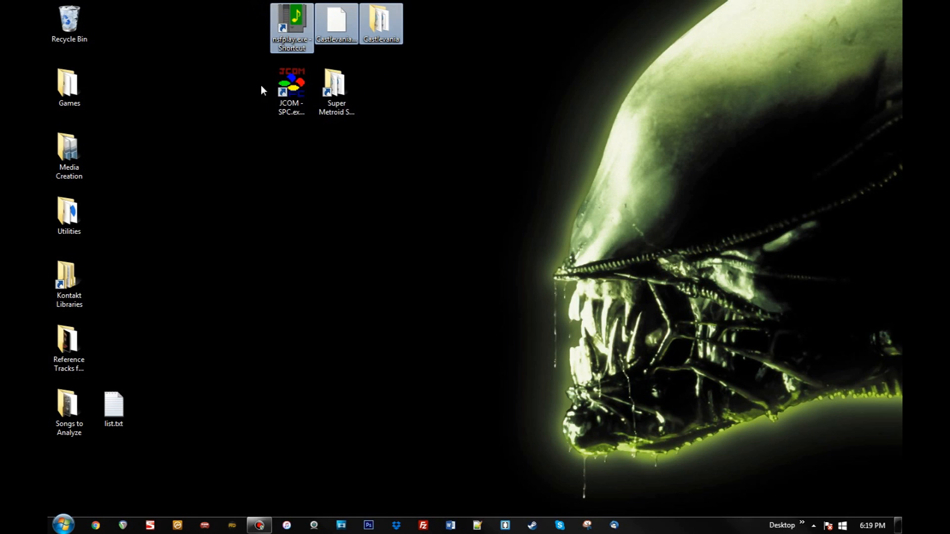
{"action": "left_click_drag", "start_coordinate": [260, 85], "coordinate": [378, 97]}
{"action": "left_click", "coordinate": [394, 217]}
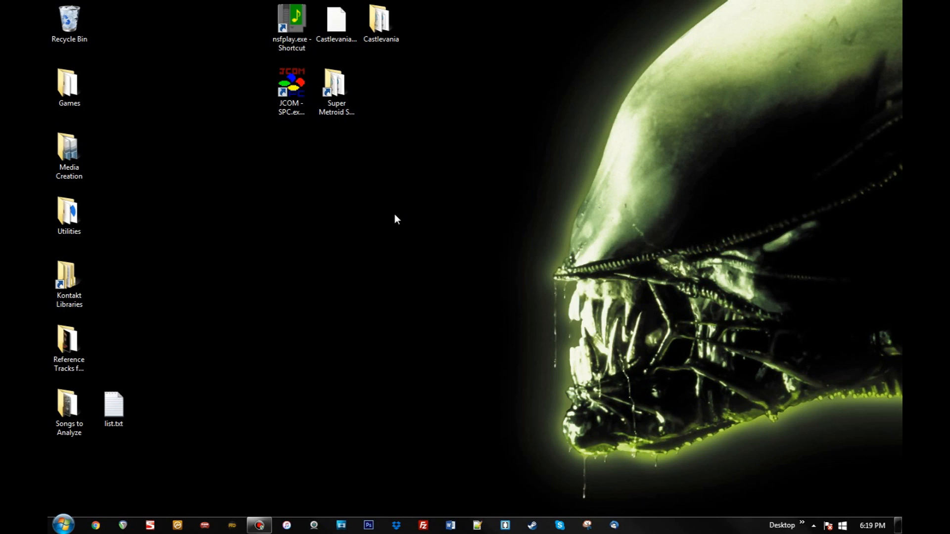
{"action": "left_click", "coordinate": [344, 30]}
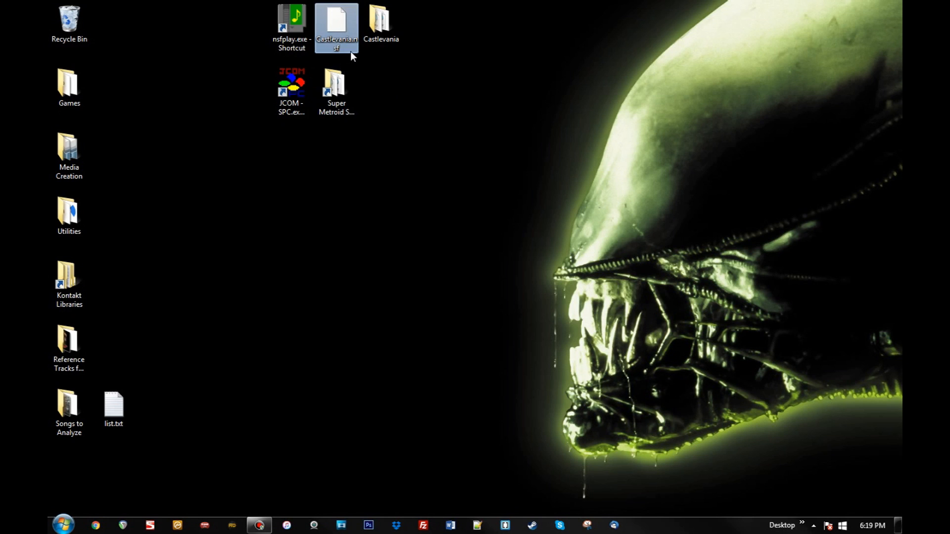
{"action": "mouse_move", "coordinate": [351, 52]}
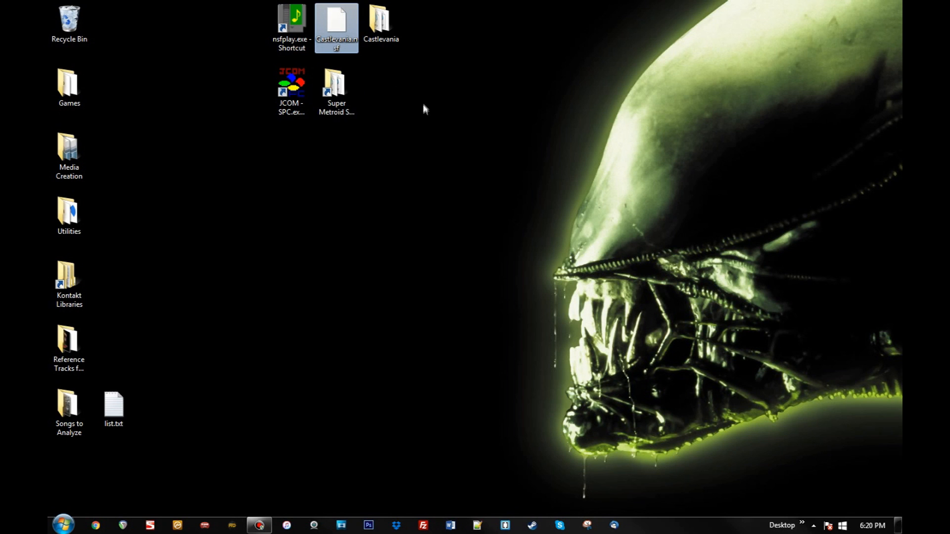
- Launch NSFPlay from its desktop shortcut, load Castlevania.nsf into it and stop the playback
{"action": "double_click", "coordinate": [296, 28]}
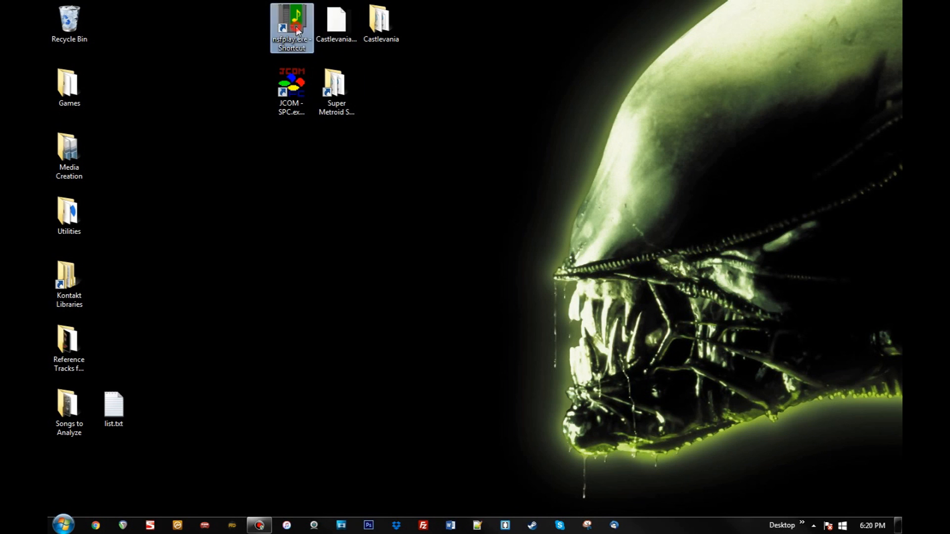
{"action": "left_click_drag", "start_coordinate": [467, 230], "coordinate": [350, 171]}
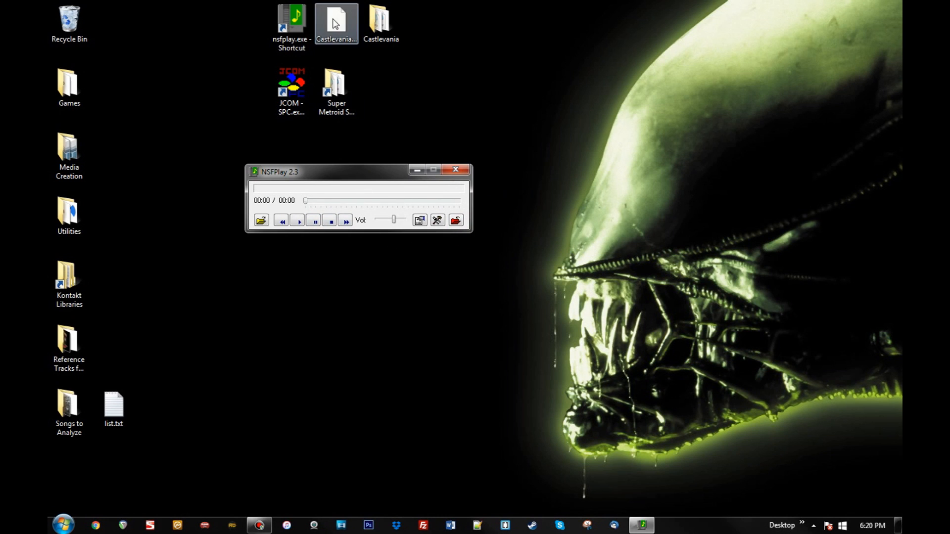
{"action": "left_click_drag", "start_coordinate": [335, 23], "coordinate": [365, 180]}
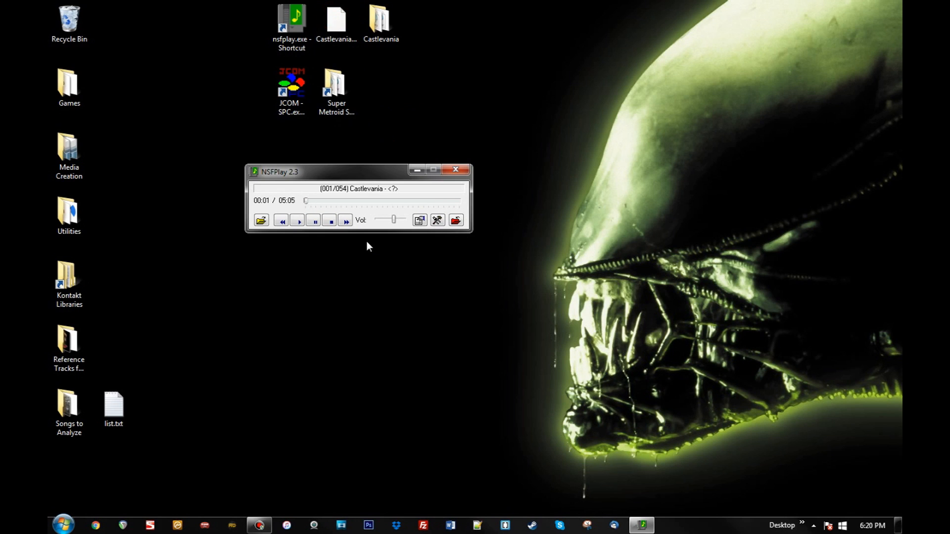
{"action": "left_click", "coordinate": [330, 222]}
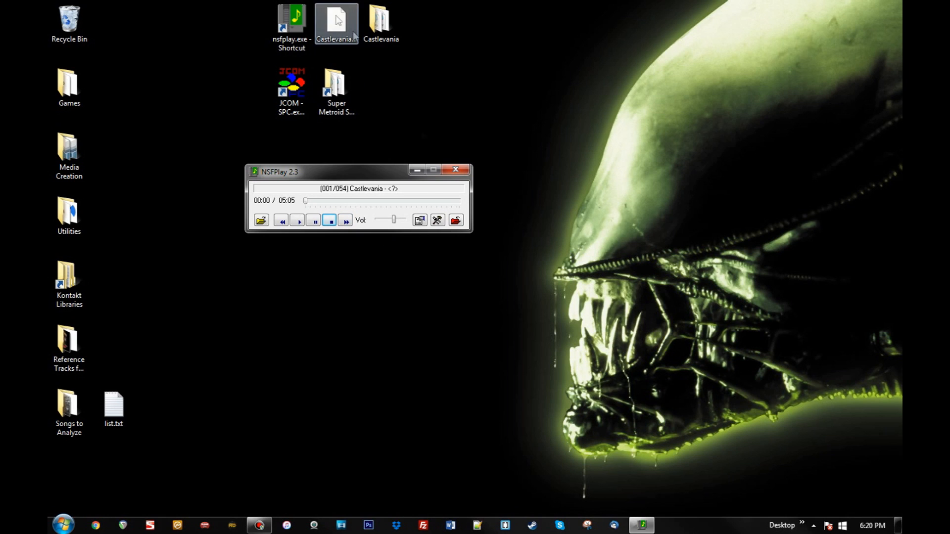
- Skip forward and back through the first Castlevania tracks to audition them, ending stopped on track 1
{"action": "left_click", "coordinate": [346, 222]}
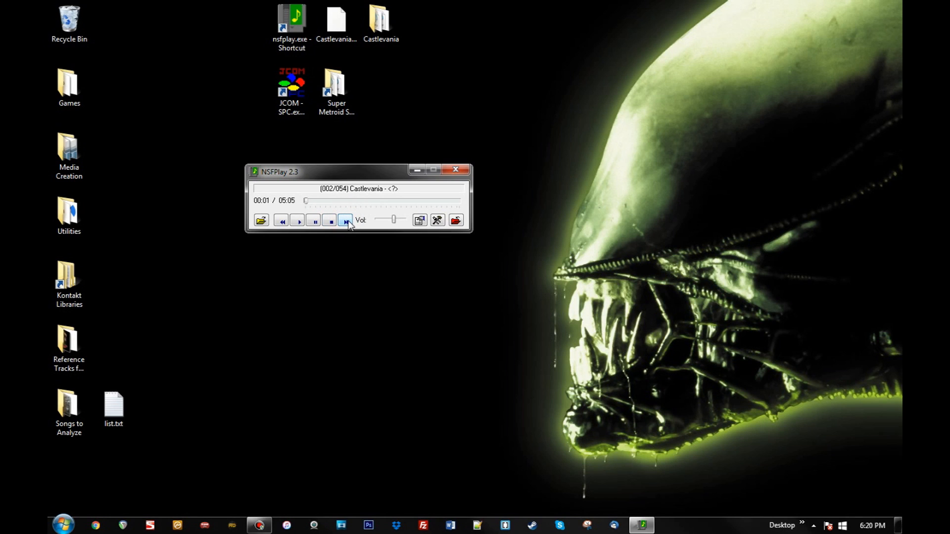
{"action": "left_click", "coordinate": [345, 222]}
{"action": "left_click", "coordinate": [346, 222]}
{"action": "left_click", "coordinate": [280, 222]}
{"action": "left_click", "coordinate": [280, 222]}
{"action": "left_click", "coordinate": [280, 222]}
{"action": "left_click", "coordinate": [298, 223]}
{"action": "left_click", "coordinate": [346, 222]}
{"action": "left_click", "coordinate": [282, 221]}
{"action": "left_click", "coordinate": [330, 222]}
- Show the Channel Mask window from the NSF file information, close the NSFplug window and place the mask below the player
{"action": "left_click", "coordinate": [420, 221]}
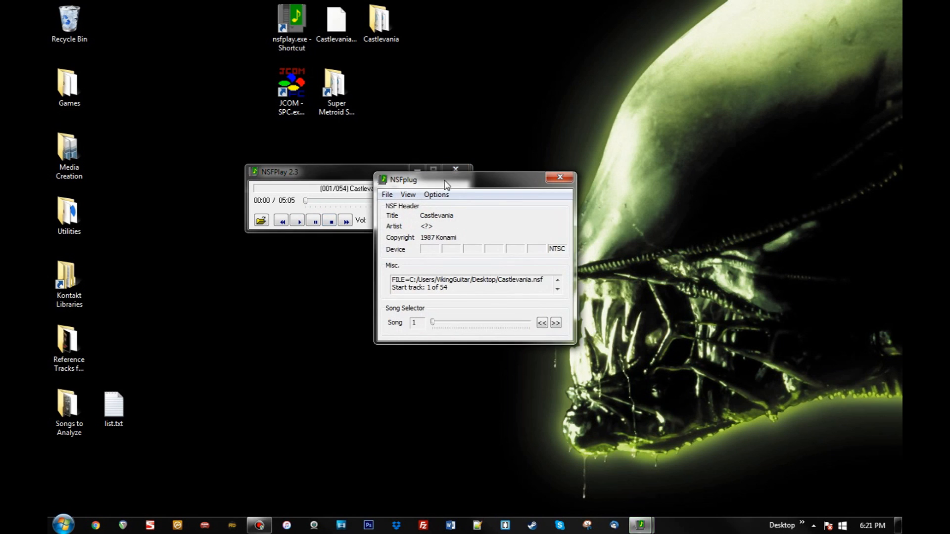
{"action": "left_click_drag", "start_coordinate": [440, 181], "coordinate": [318, 256]}
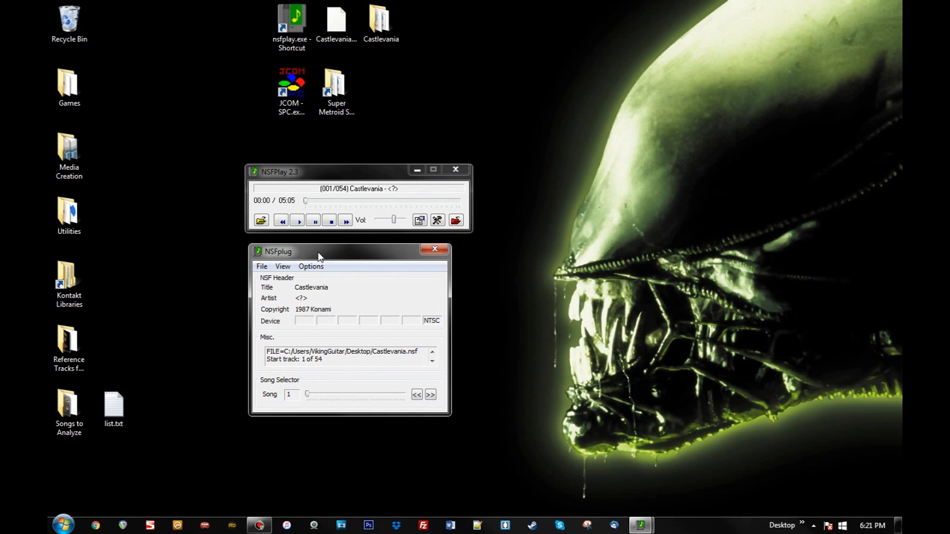
{"action": "left_click", "coordinate": [281, 267]}
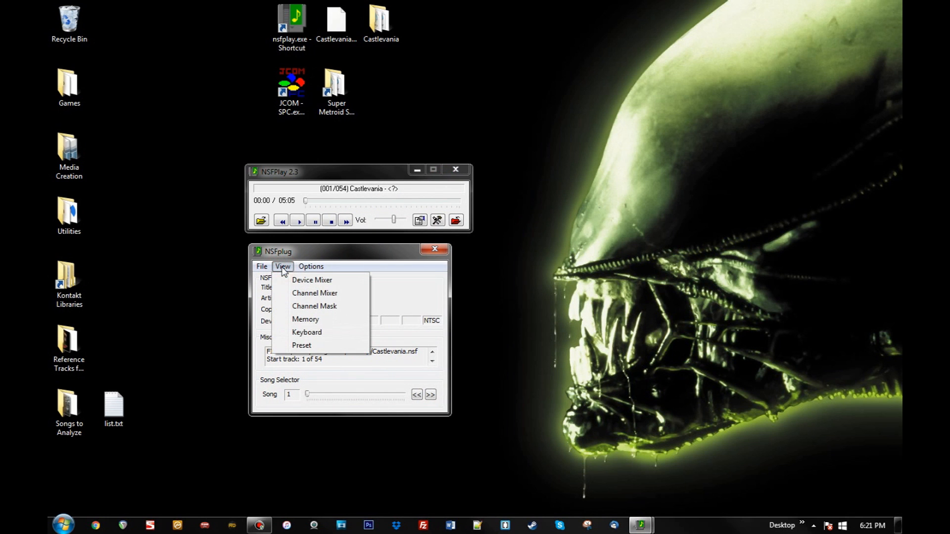
{"action": "left_click", "coordinate": [307, 311]}
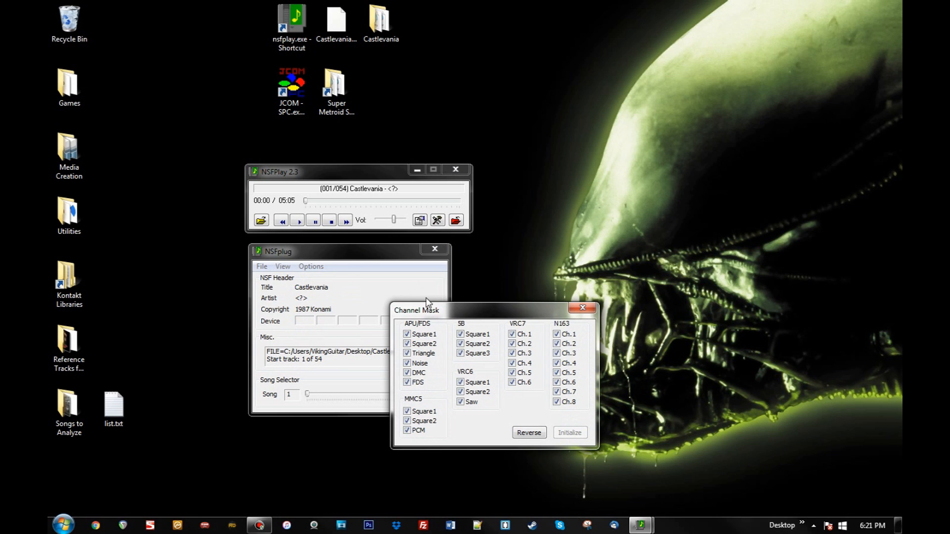
{"action": "left_click", "coordinate": [338, 255]}
{"action": "left_click", "coordinate": [434, 249]}
{"action": "left_click_drag", "start_coordinate": [467, 314], "coordinate": [336, 261]}
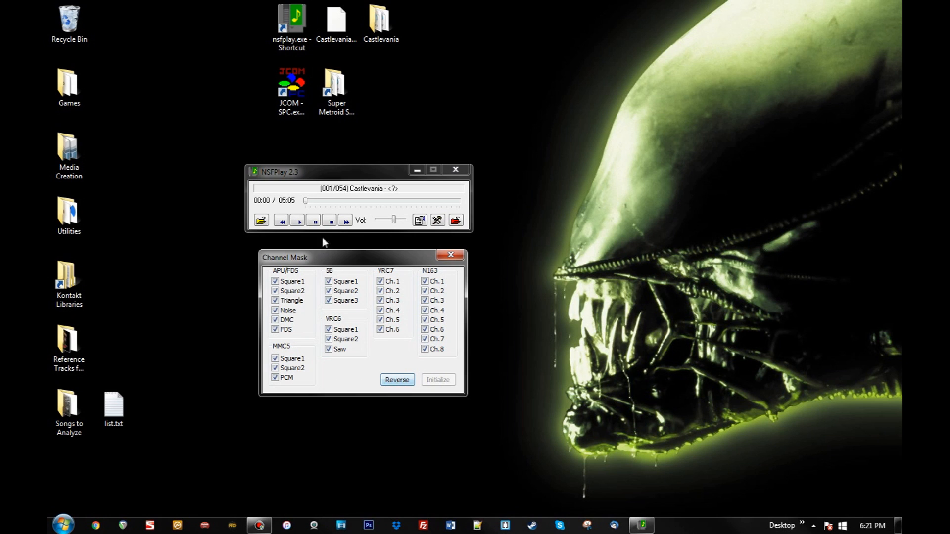
- Invert the channel mask and leave only the six APU/FDS channels enabled, with the VRC6 channels off
{"action": "left_click", "coordinate": [398, 381]}
{"action": "left_click", "coordinate": [329, 349]}
{"action": "left_click", "coordinate": [329, 339]}
{"action": "left_click", "coordinate": [328, 330]}
{"action": "left_click", "coordinate": [288, 329]}
{"action": "left_click", "coordinate": [288, 320]}
{"action": "left_click", "coordinate": [288, 310]}
{"action": "left_click", "coordinate": [288, 300]}
{"action": "left_click", "coordinate": [288, 291]}
{"action": "left_click", "coordinate": [288, 281]}
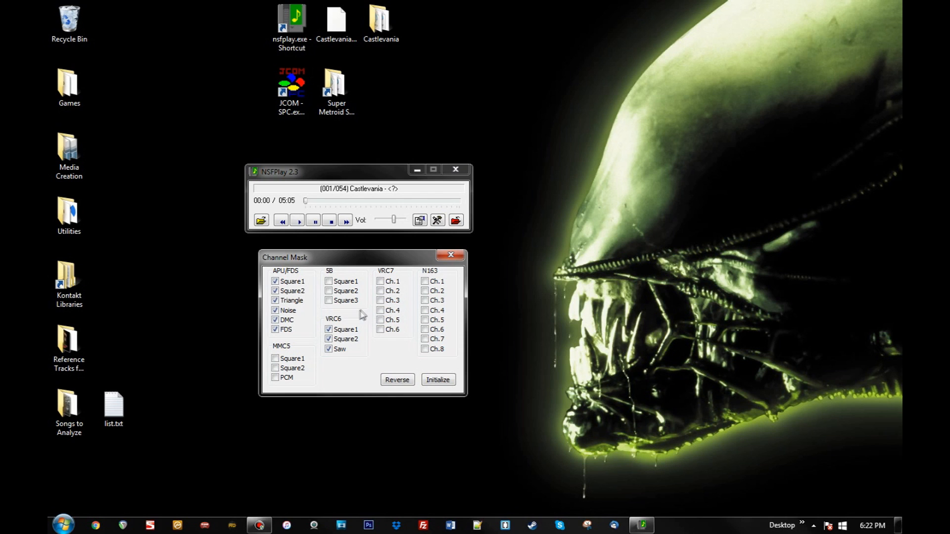
{"action": "left_click", "coordinate": [335, 350]}
{"action": "left_click", "coordinate": [331, 339]}
{"action": "left_click", "coordinate": [331, 329]}
- Play track 2 with only the Square1 channel enabled in the APU/FDS group
{"action": "left_click", "coordinate": [345, 221]}
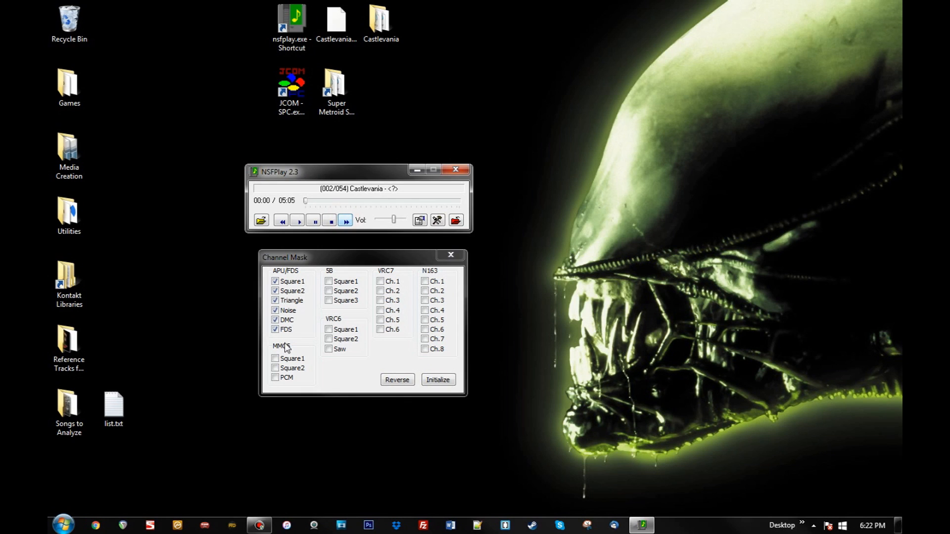
{"action": "left_click", "coordinate": [281, 330]}
{"action": "left_click", "coordinate": [280, 320]}
{"action": "left_click", "coordinate": [280, 311]}
{"action": "left_click", "coordinate": [281, 301]}
{"action": "left_click", "coordinate": [283, 292]}
- Listen to Square2 on its own, and to Triangle combined with Noise
{"action": "left_click", "coordinate": [288, 282]}
{"action": "left_click", "coordinate": [284, 292]}
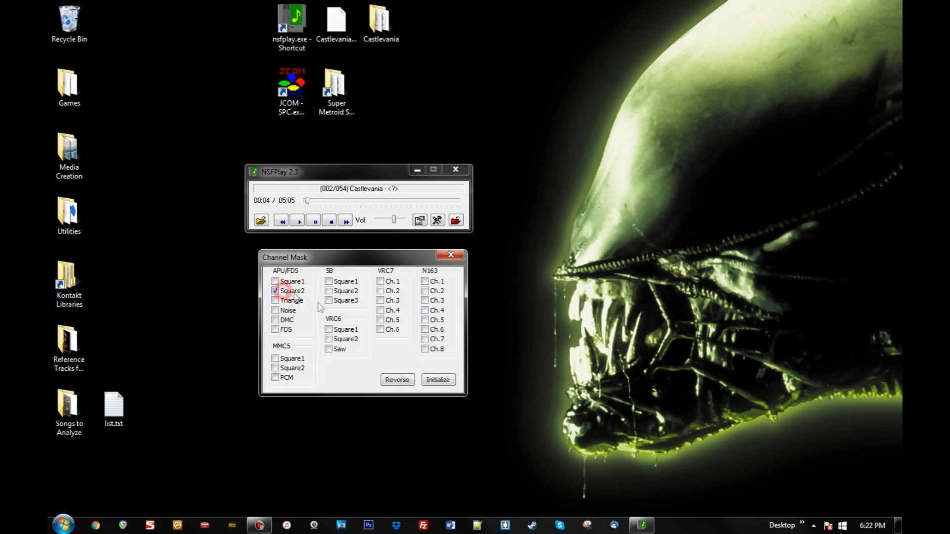
{"action": "left_click", "coordinate": [295, 293]}
{"action": "left_click", "coordinate": [293, 301]}
{"action": "left_click", "coordinate": [288, 311]}
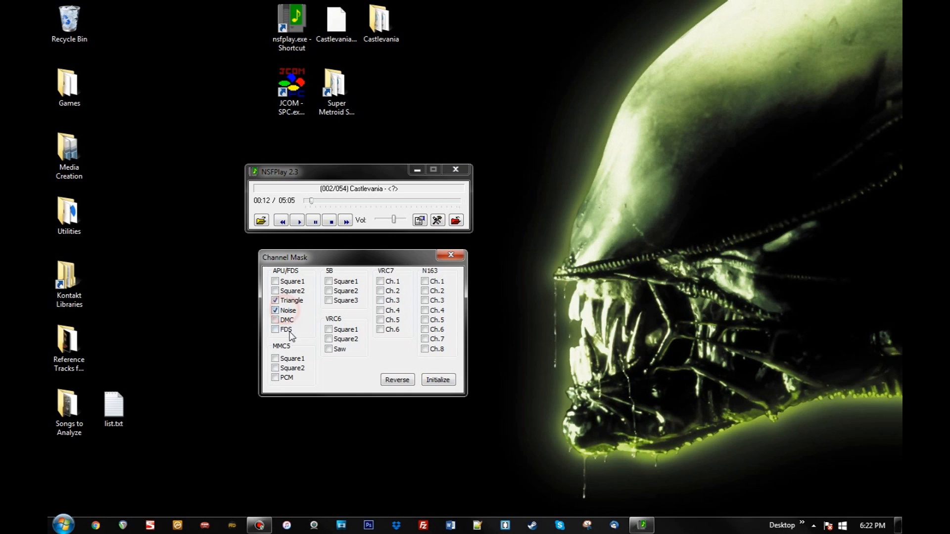
- Check the DMC and FDS channels for sound with Triangle and Noise muted, and disable them again
{"action": "left_click", "coordinate": [288, 320]}
{"action": "left_click", "coordinate": [286, 329]}
{"action": "left_click", "coordinate": [288, 310]}
{"action": "left_click", "coordinate": [291, 300]}
{"action": "left_click", "coordinate": [285, 329]}
{"action": "left_click", "coordinate": [284, 320]}
- Enable the Noise, Triangle, Square2 and Square1 channels and stop the playback
{"action": "left_click", "coordinate": [289, 311]}
{"action": "left_click", "coordinate": [287, 301]}
{"action": "left_click", "coordinate": [286, 291]}
{"action": "left_click", "coordinate": [286, 282]}
{"action": "left_click", "coordinate": [329, 222]}
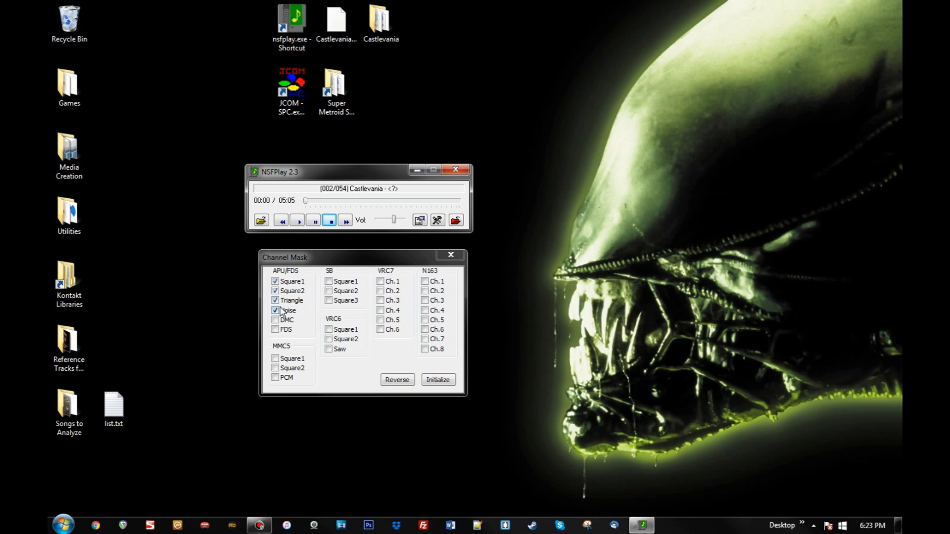
- Play track 2 while toggling Square2, Triangle and Square1 to compare the parts, and stop it
{"action": "left_click", "coordinate": [298, 221]}
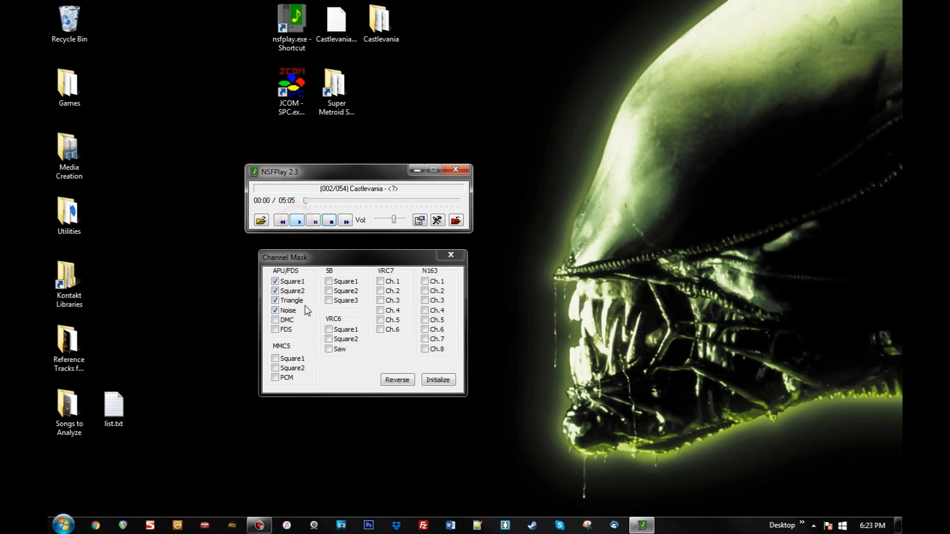
{"action": "left_click", "coordinate": [275, 290]}
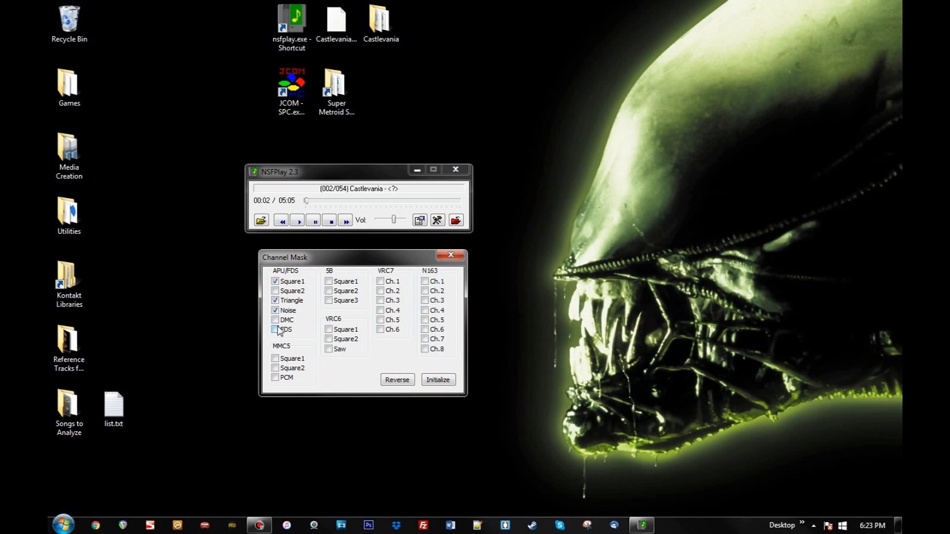
{"action": "left_click", "coordinate": [275, 301]}
{"action": "left_click", "coordinate": [275, 281]}
{"action": "left_click", "coordinate": [275, 291]}
{"action": "left_click", "coordinate": [330, 220]}
- Leave Square1 as the only enabled channel in the channel mask
{"action": "left_click", "coordinate": [287, 300]}
{"action": "left_click", "coordinate": [290, 282]}
{"action": "left_click", "coordinate": [287, 310]}
- Try to export the Square1 channel of track 2 to the Castlevania folder as a WAV file named sq1
{"action": "left_click", "coordinate": [457, 221]}
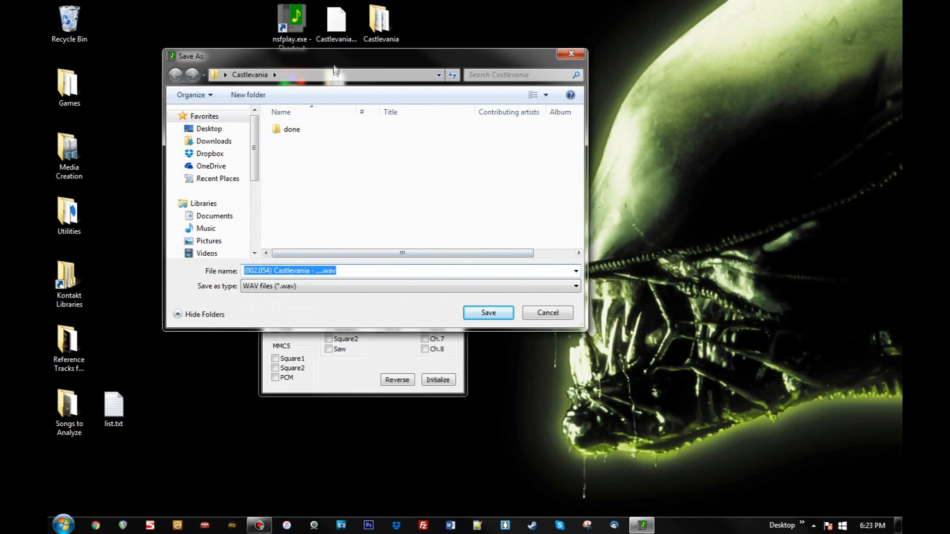
{"action": "left_click_drag", "start_coordinate": [333, 55], "coordinate": [676, 138]}
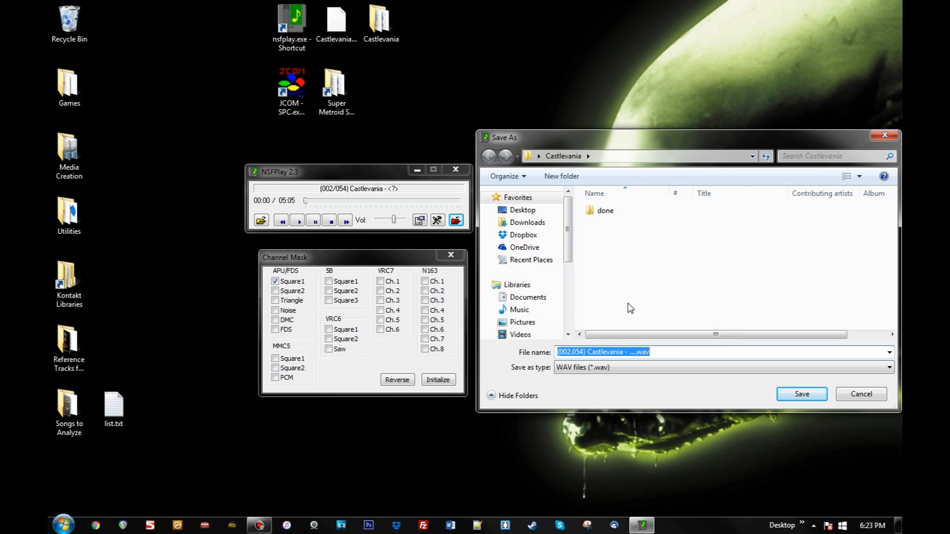
{"action": "left_click_drag", "start_coordinate": [697, 352], "coordinate": [488, 346]}
{"action": "type", "text": "sq1"}
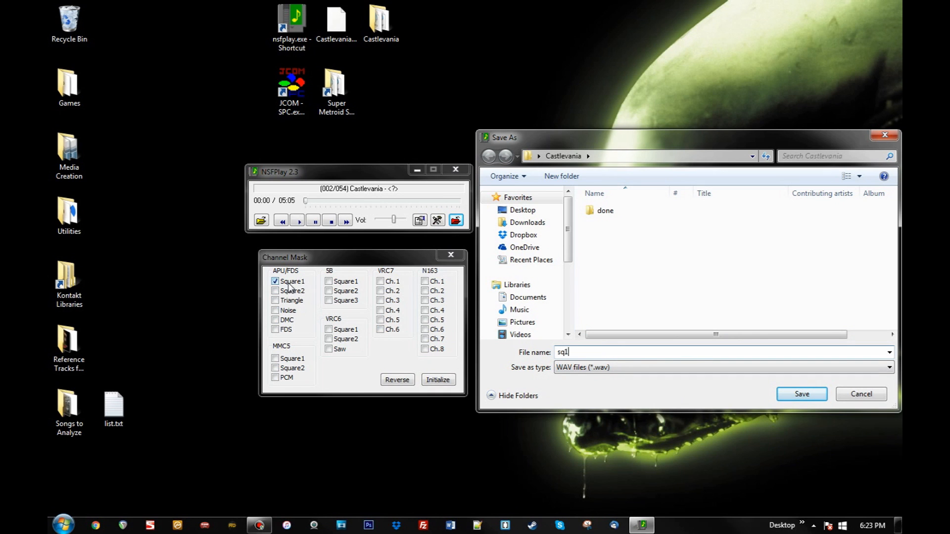
{"action": "left_click", "coordinate": [802, 393]}
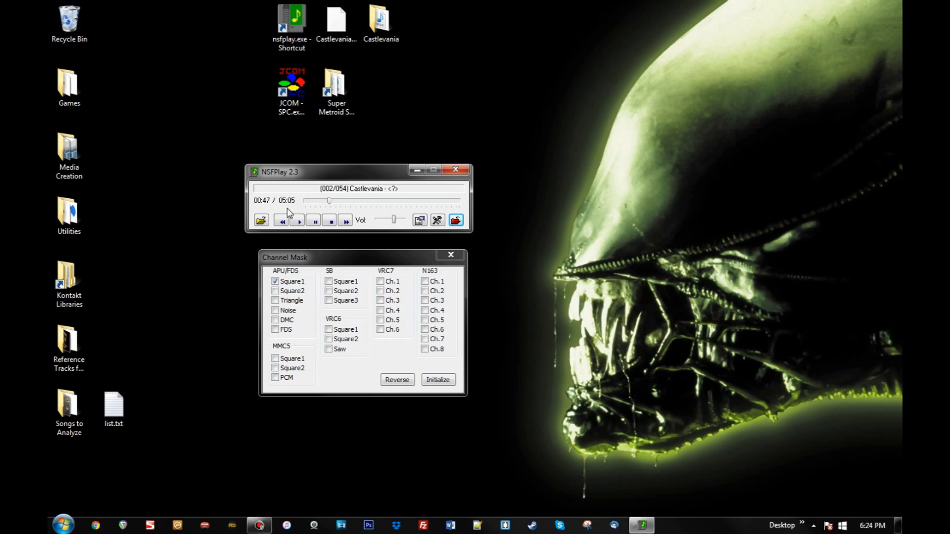
- Stop the running WAV export and return to track 1 with playback stopped
{"action": "left_click", "coordinate": [345, 224]}
{"action": "left_click", "coordinate": [330, 222]}
{"action": "left_click", "coordinate": [280, 222]}
{"action": "left_click", "coordinate": [281, 222]}
{"action": "left_click", "coordinate": [329, 222]}
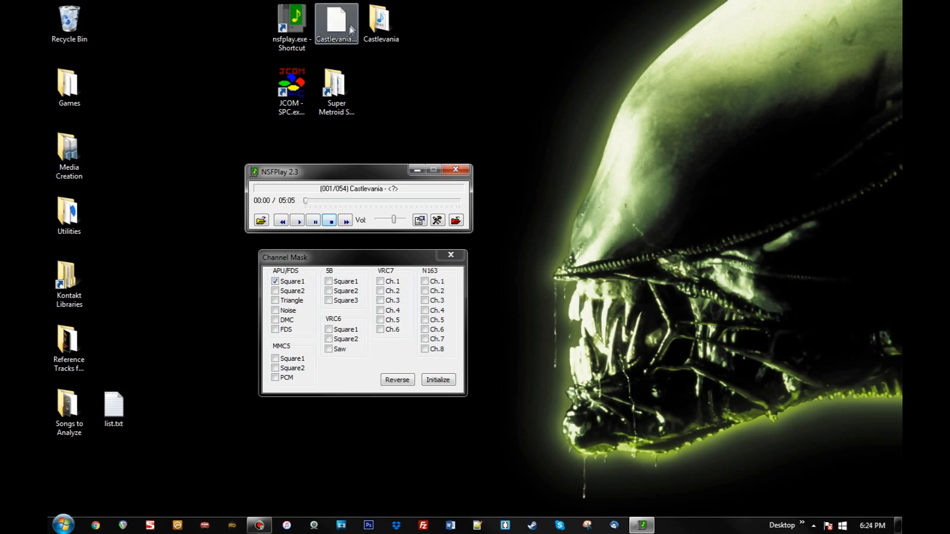
- Delete the sq1 WAV file of the wrong track from the Castlevania folder and minimize the folder window
{"action": "double_click", "coordinate": [380, 20]}
{"action": "left_click", "coordinate": [406, 126]}
{"action": "key", "text": "Delete"}
{"action": "key", "text": "Return"}
{"action": "left_click", "coordinate": [788, 40]}
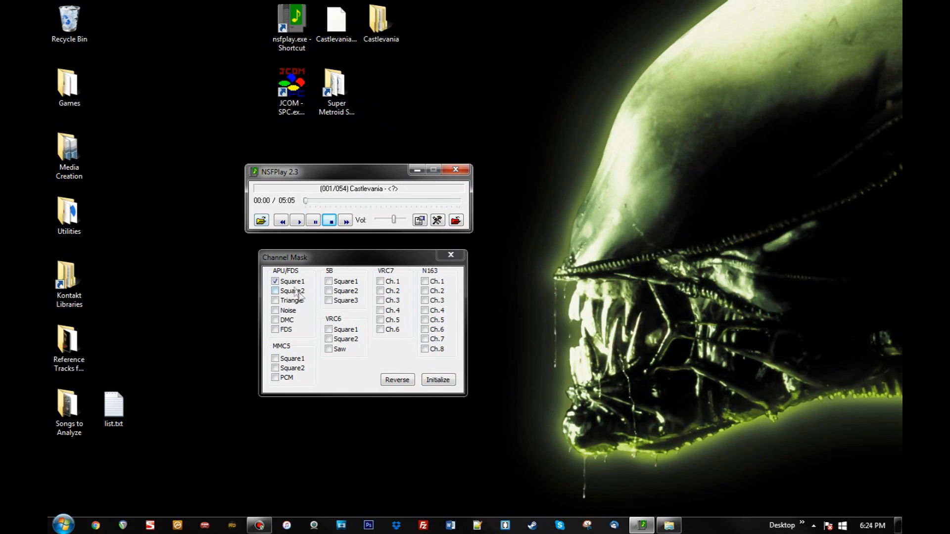
- Export the Square1 channel of track 1 to the Castlevania folder as a WAV file named sq1
{"action": "left_click", "coordinate": [455, 220]}
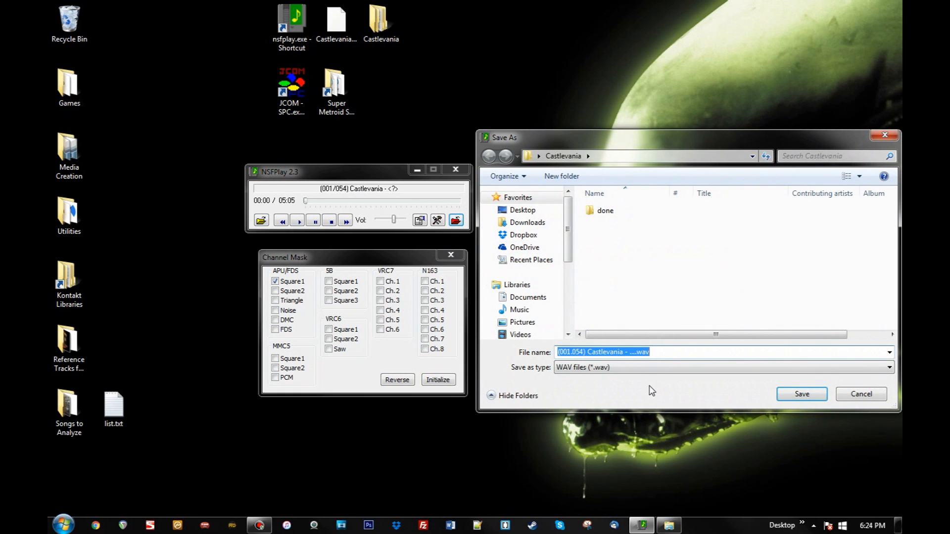
{"action": "type", "text": "sq1"}
{"action": "left_click", "coordinate": [820, 394]}
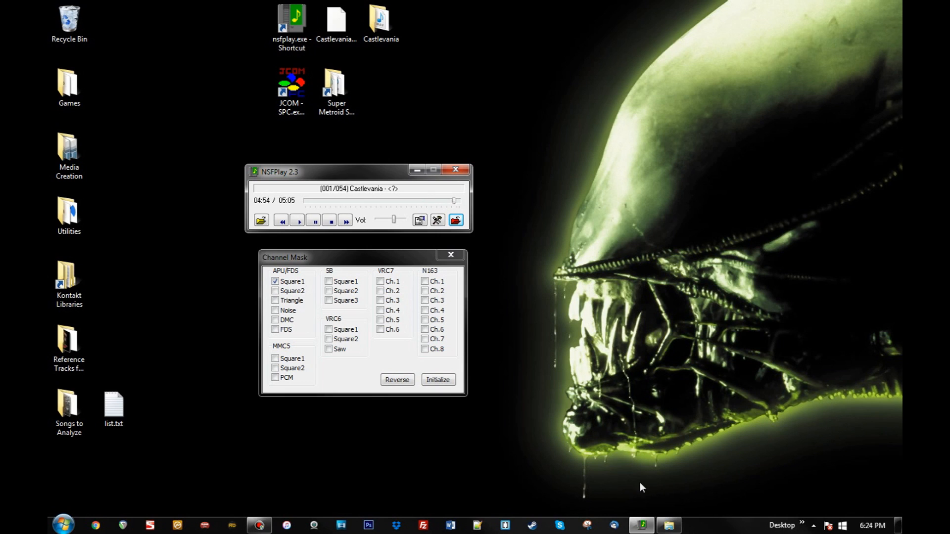
- Export only the Square2 channel of track 1 to the Castlevania folder as a WAV file named sq2
{"action": "left_click", "coordinate": [330, 221]}
{"action": "left_click", "coordinate": [282, 221]}
{"action": "left_click", "coordinate": [288, 282]}
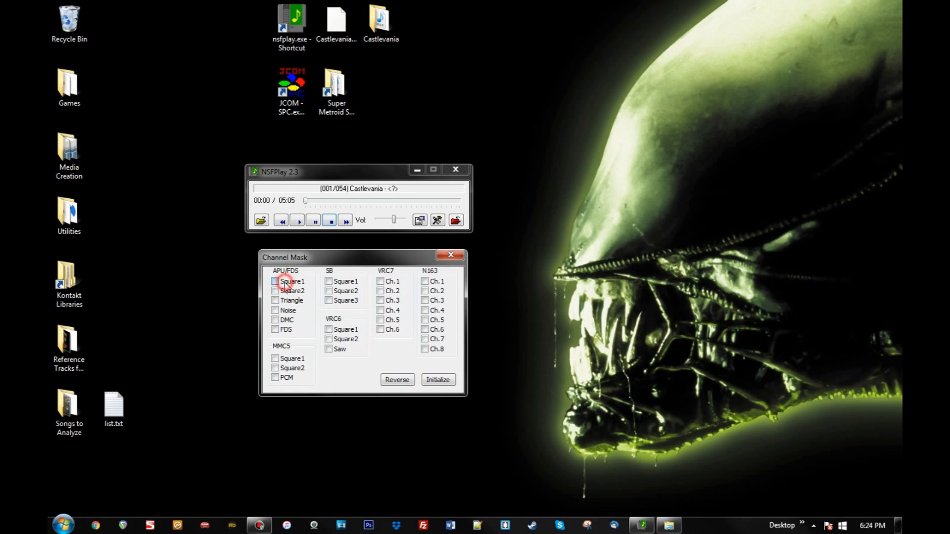
{"action": "left_click", "coordinate": [292, 292]}
{"action": "left_click", "coordinate": [456, 220]}
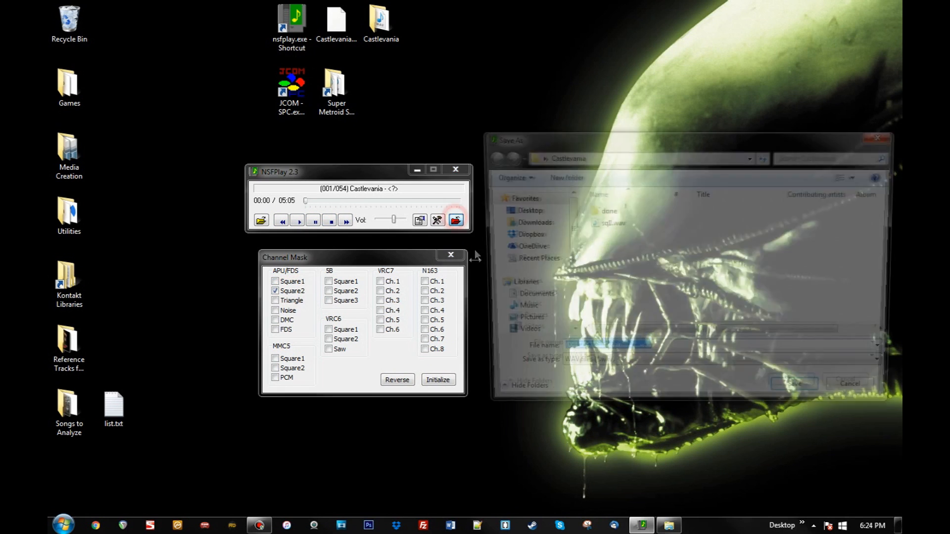
{"action": "type", "text": "sq2"}
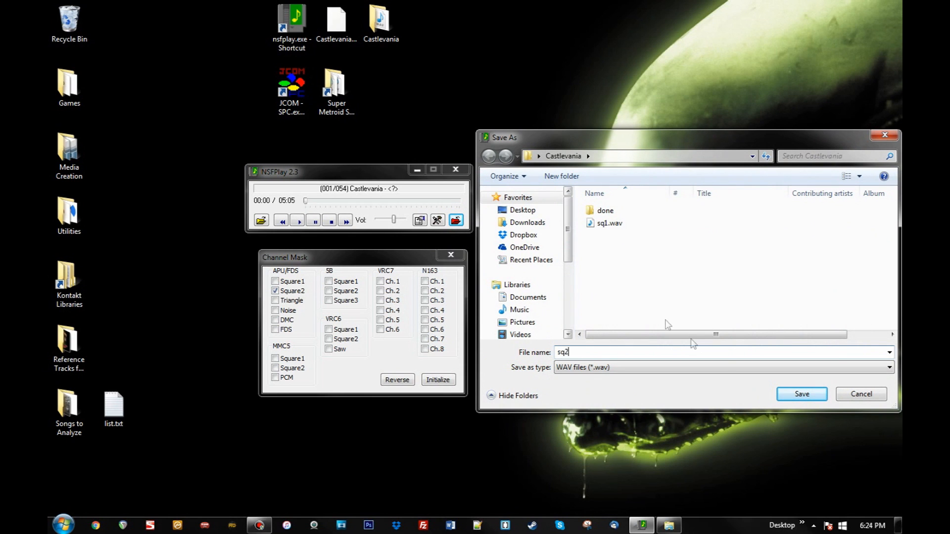
{"action": "left_click", "coordinate": [801, 395]}
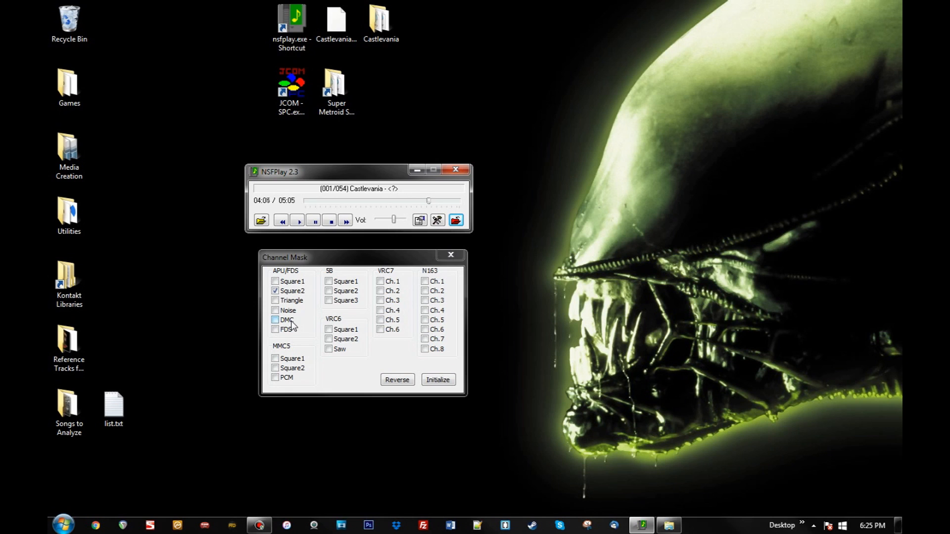
{"action": "left_click", "coordinate": [330, 221]}
{"action": "left_click", "coordinate": [301, 292]}
- Play sq1.wav from the Castlevania folder to check the export, and close the player and the folder
{"action": "double_click", "coordinate": [380, 22]}
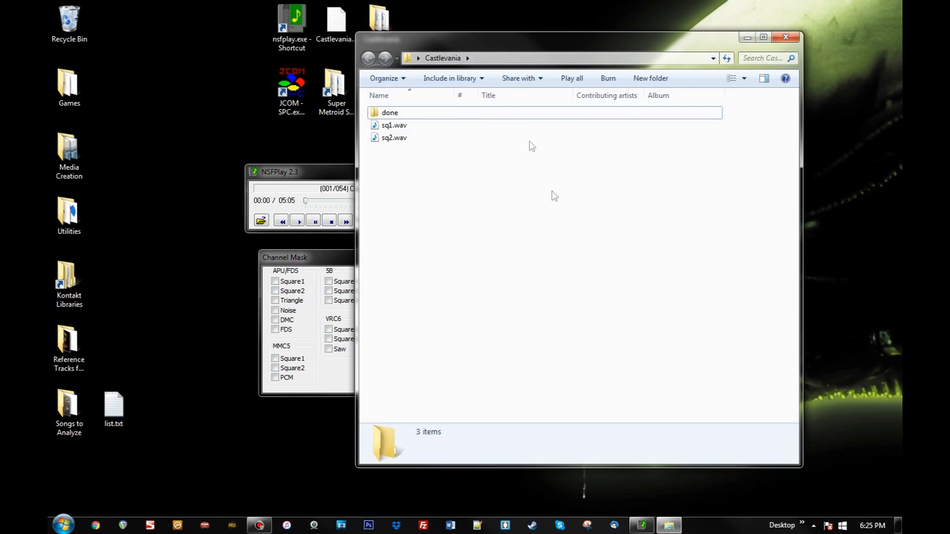
{"action": "double_click", "coordinate": [397, 127]}
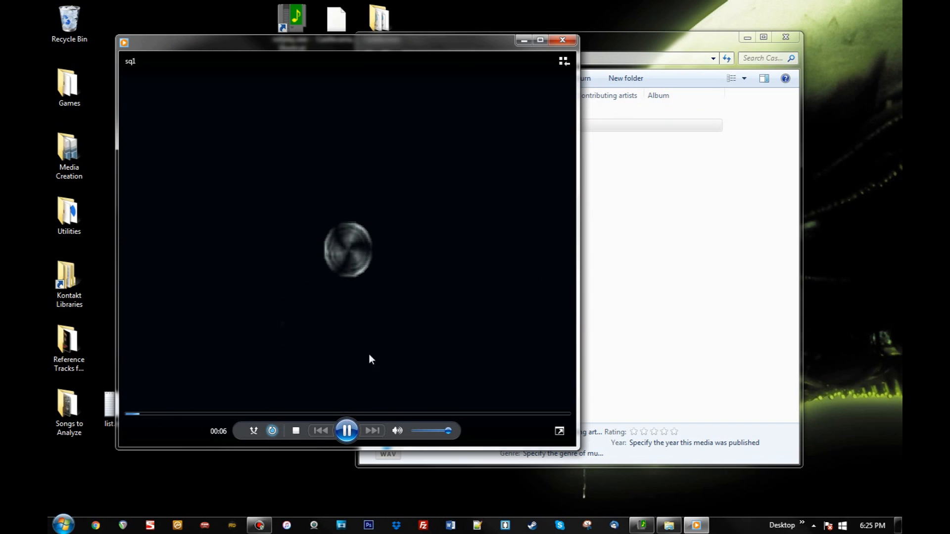
{"action": "left_click", "coordinate": [563, 39]}
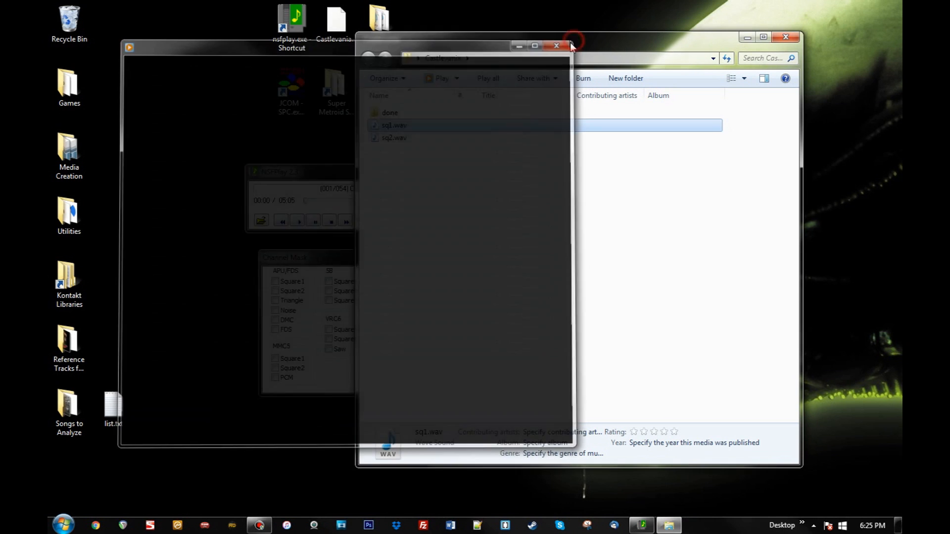
{"action": "left_click", "coordinate": [785, 38]}
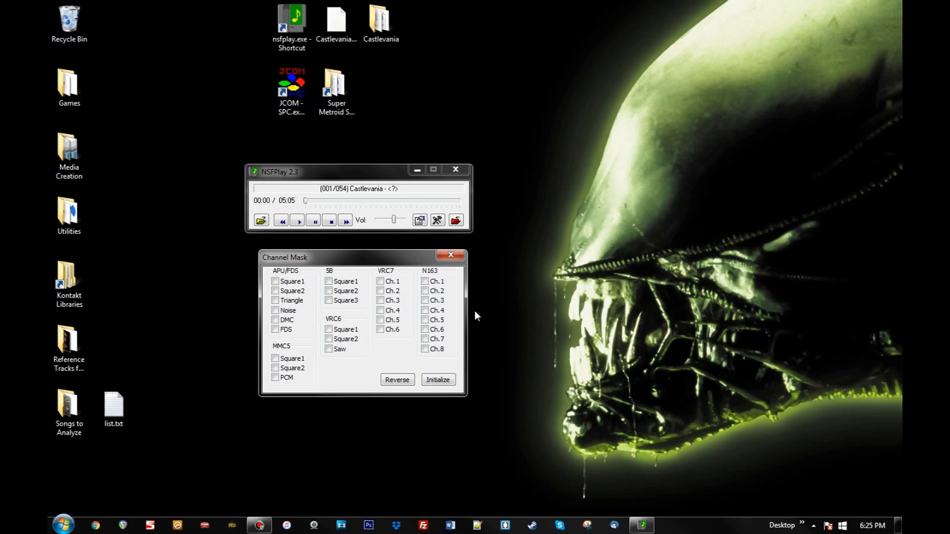
- Close NSFPlay with its Channel Mask window and select the Brinstar SPC file in the Super Metroid SPC folder
{"action": "left_click", "coordinate": [448, 251]}
{"action": "left_click", "coordinate": [464, 169]}
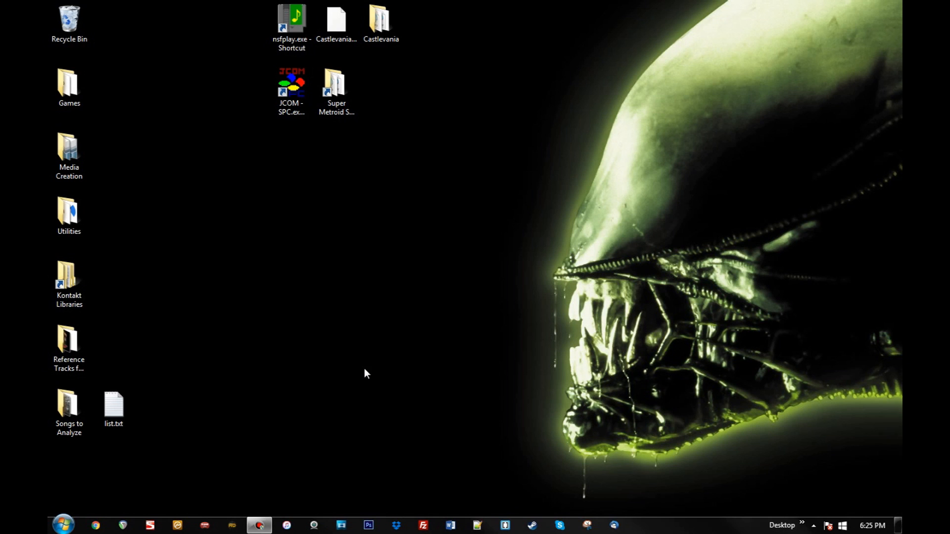
{"action": "left_click", "coordinate": [303, 107]}
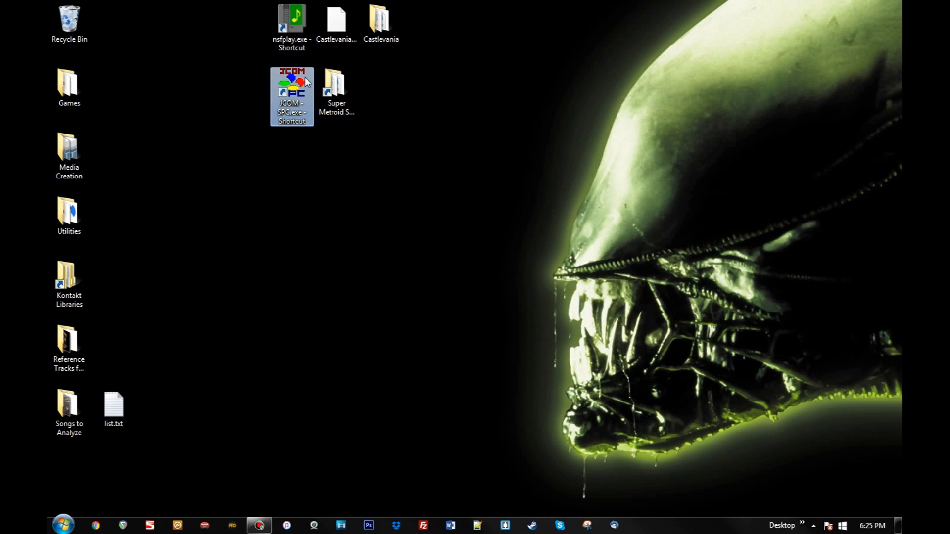
{"action": "double_click", "coordinate": [343, 96]}
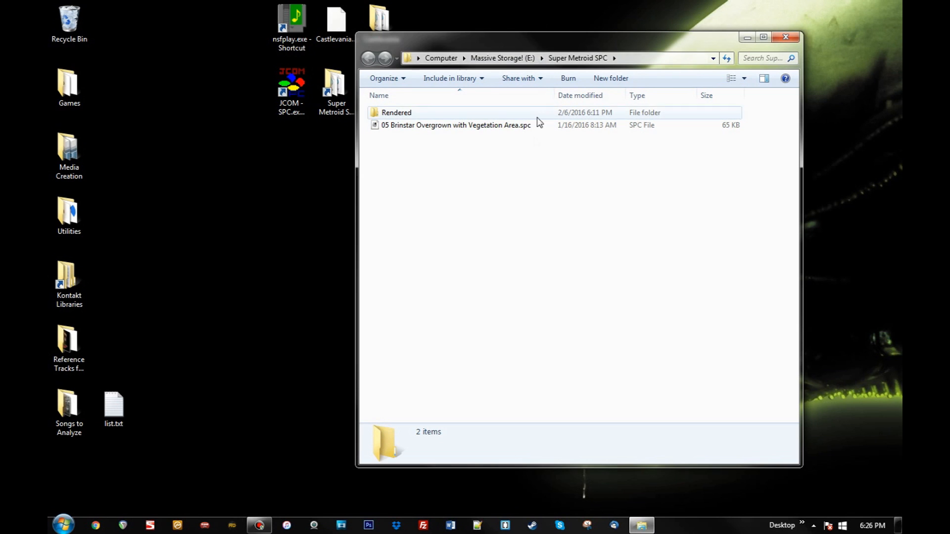
{"action": "left_click", "coordinate": [337, 40]}
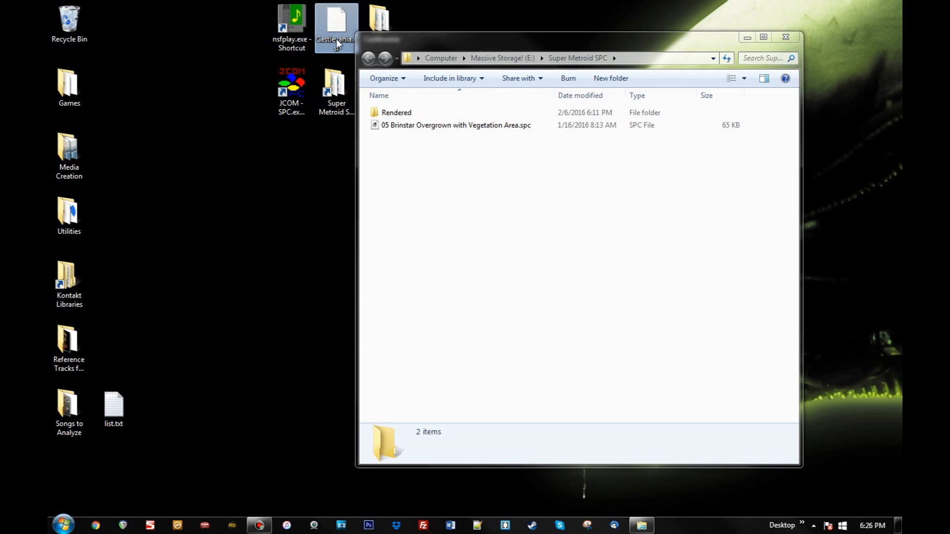
{"action": "left_click", "coordinate": [430, 127]}
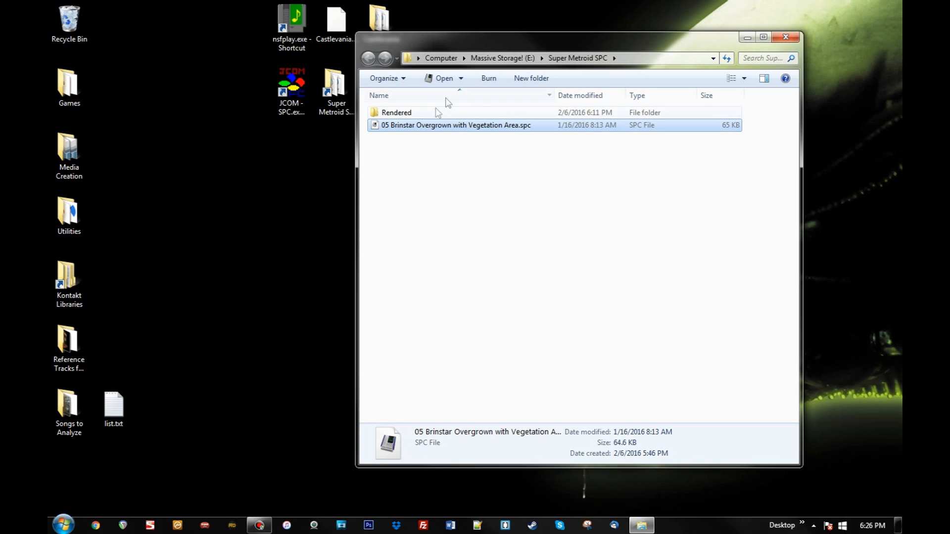
- Launch JCOM-SPC and move its window clear of the Super Metroid SPC folder window
{"action": "double_click", "coordinate": [312, 95]}
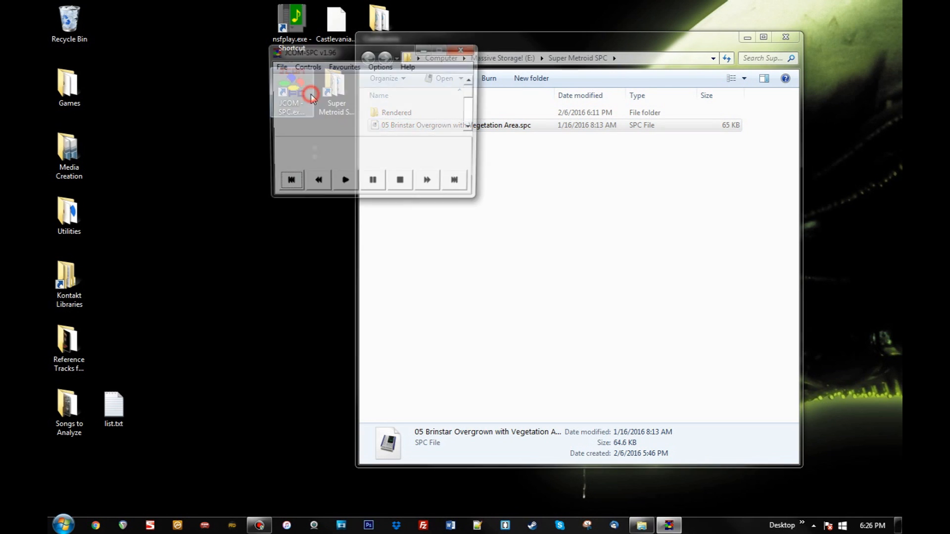
{"action": "left_click_drag", "start_coordinate": [378, 48], "coordinate": [228, 100]}
{"action": "mouse_move", "coordinate": [406, 126]}
{"action": "left_mouse_down"}
{"action": "mouse_move", "coordinate": [233, 188]}
{"action": "mouse_move", "coordinate": [222, 226]}
{"action": "mouse_move", "coordinate": [421, 132]}
{"action": "left_mouse_up"}
- Load 05 Brinstar Overgrown with Vegetation Area.spc from E:\Super Metroid SPC and stop its playback
{"action": "left_click", "coordinate": [127, 119]}
{"action": "left_click", "coordinate": [138, 133]}
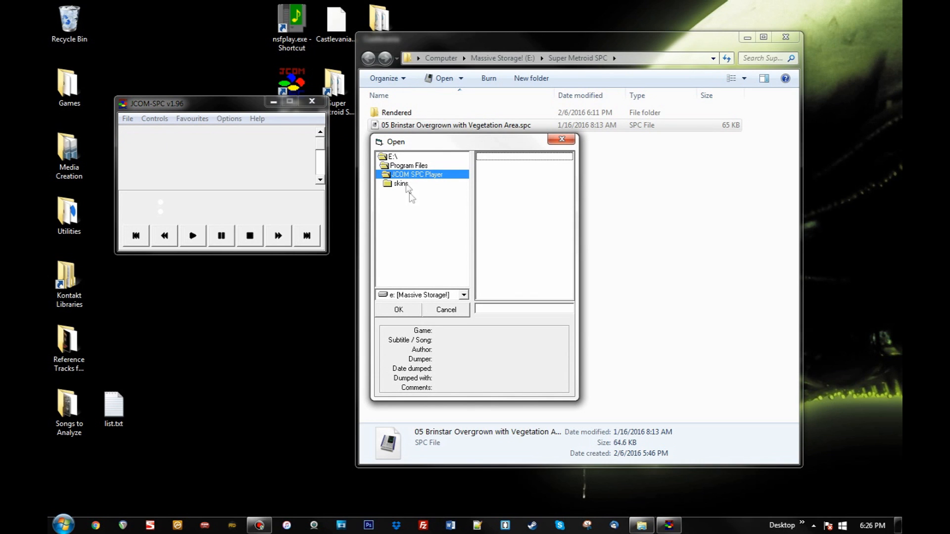
{"action": "double_click", "coordinate": [413, 158]}
{"action": "scroll", "coordinate": [464, 247], "scroll_direction": "down", "scroll_amount": 5}
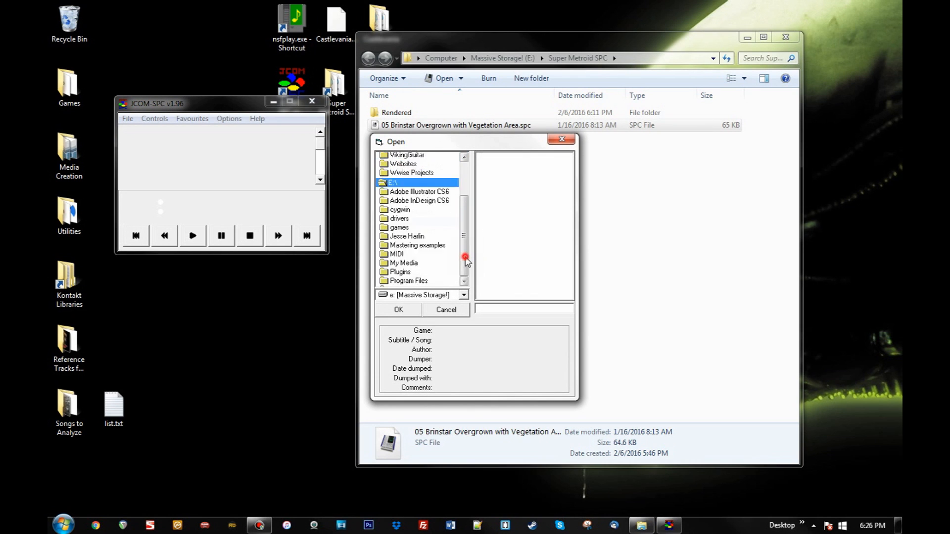
{"action": "left_click", "coordinate": [414, 237]}
{"action": "double_click", "coordinate": [415, 238]}
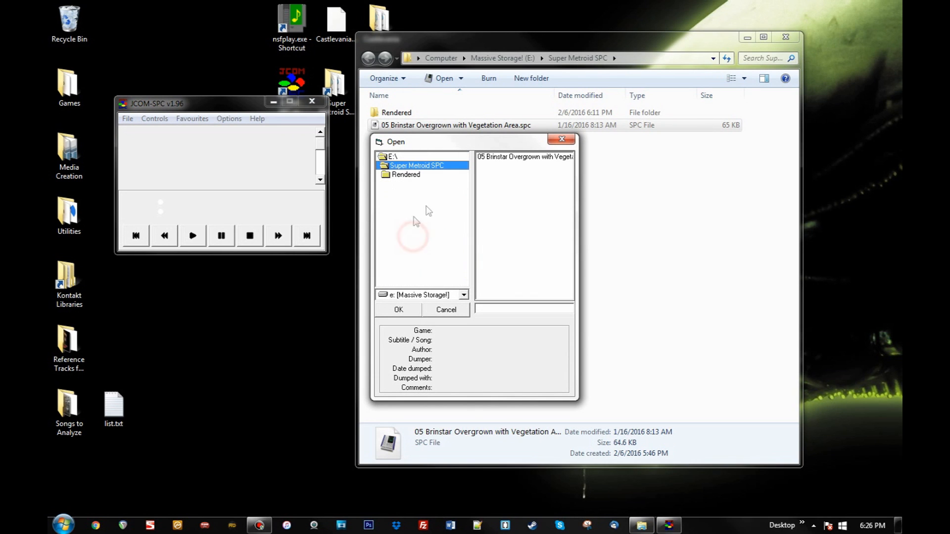
{"action": "left_click", "coordinate": [514, 157]}
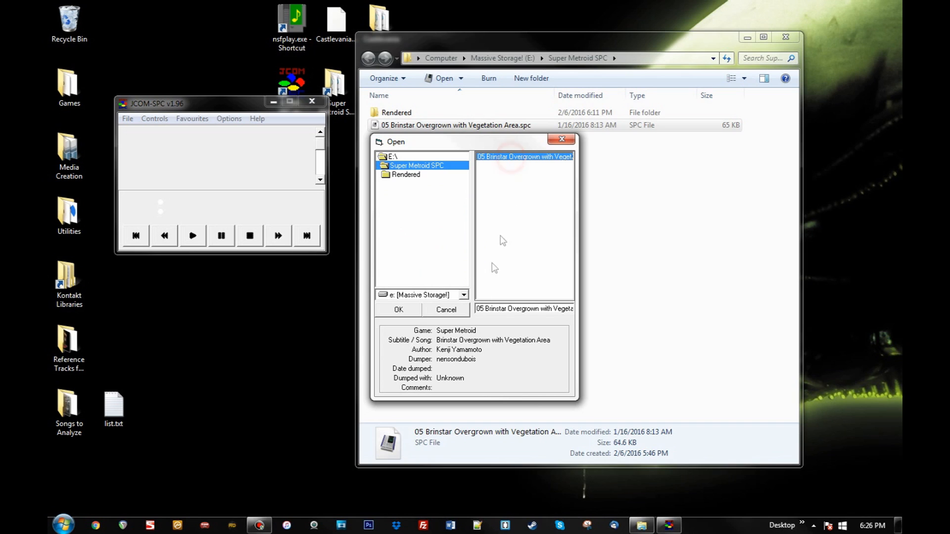
{"action": "left_click", "coordinate": [399, 310]}
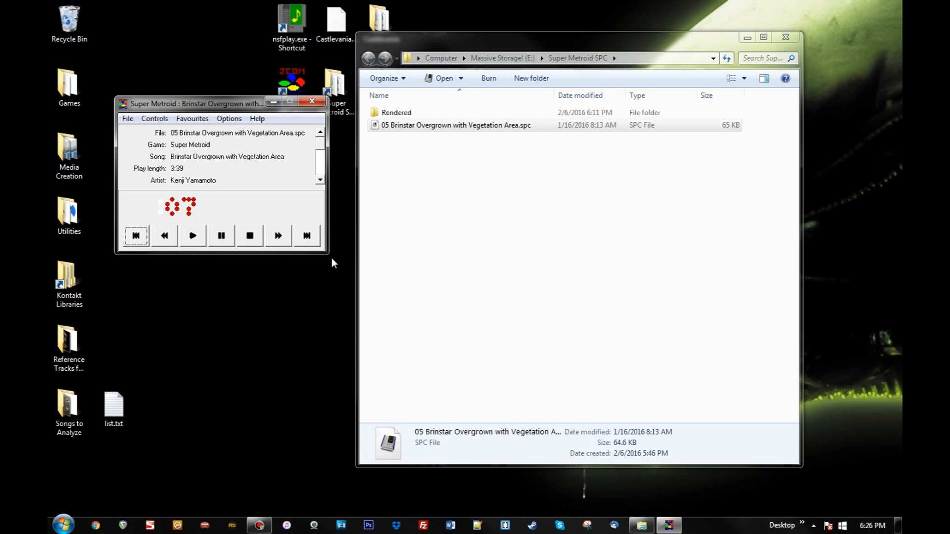
{"action": "left_click", "coordinate": [250, 236]}
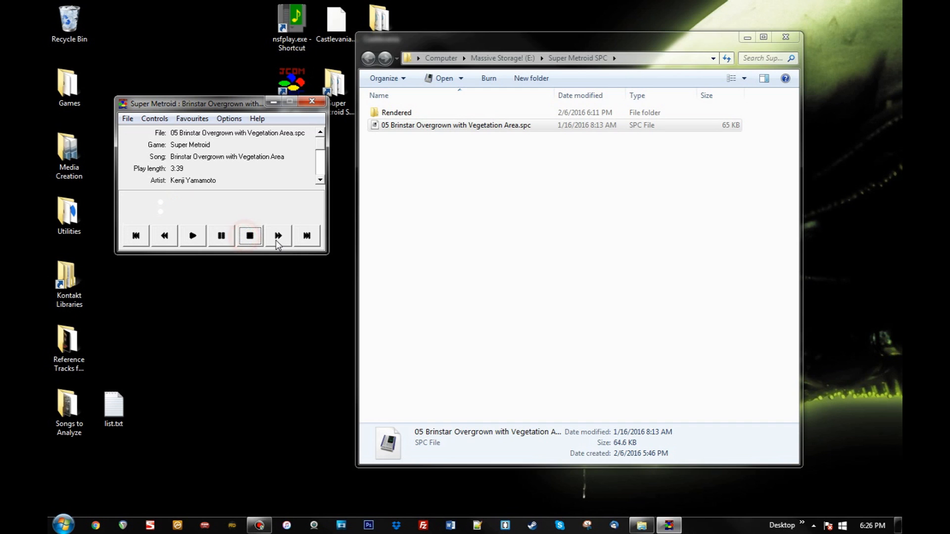
- Open the Control Box below the player and set the recording destination to E:\Super Metroid SPC\
{"action": "left_click", "coordinate": [163, 122]}
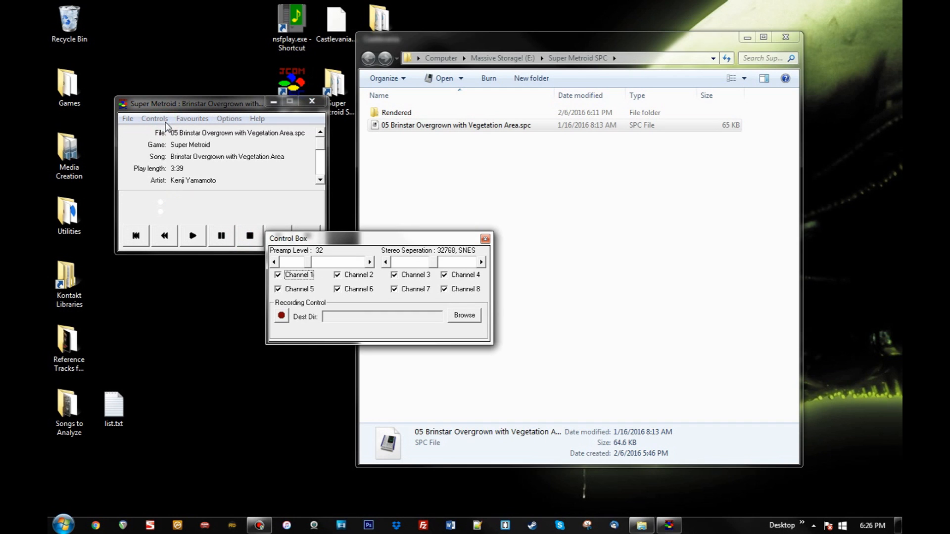
{"action": "left_click_drag", "start_coordinate": [338, 244], "coordinate": [183, 279]}
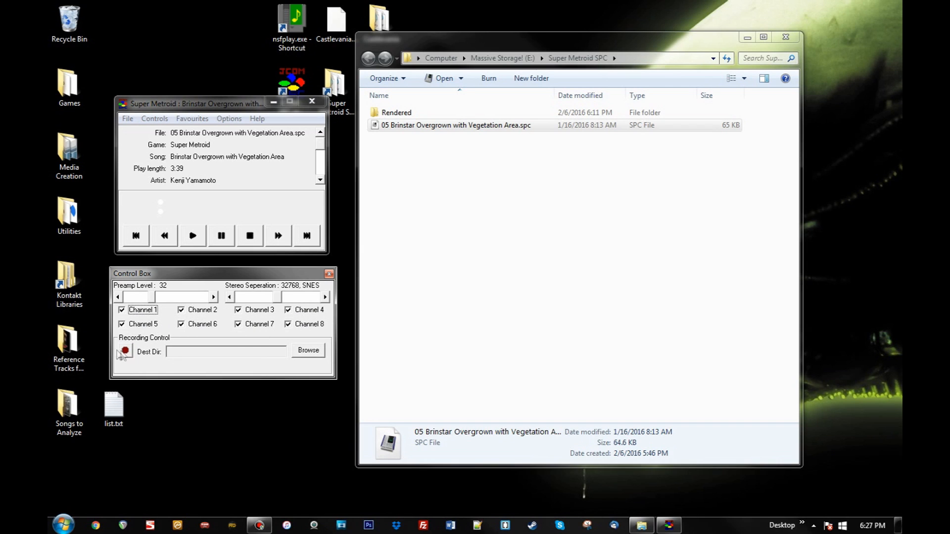
{"action": "left_click", "coordinate": [303, 353]}
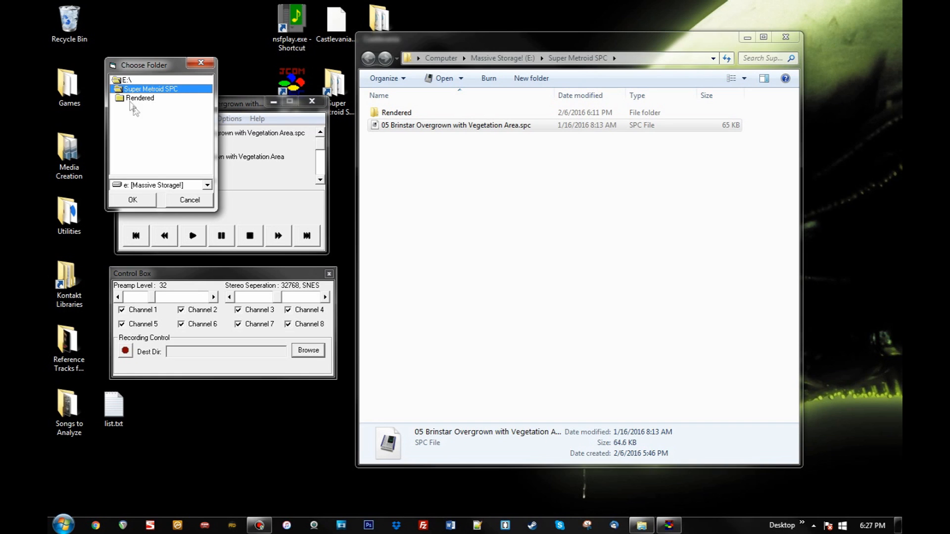
{"action": "left_click", "coordinate": [145, 201]}
- Disable channels 2 to 8 in the Control Box, leaving only Channel 1 enabled
{"action": "left_click", "coordinate": [131, 325]}
{"action": "left_click", "coordinate": [190, 324]}
{"action": "left_click", "coordinate": [190, 310]}
{"action": "left_click", "coordinate": [249, 311]}
{"action": "left_click", "coordinate": [257, 324]}
{"action": "left_click", "coordinate": [297, 324]}
{"action": "left_click", "coordinate": [297, 310]}
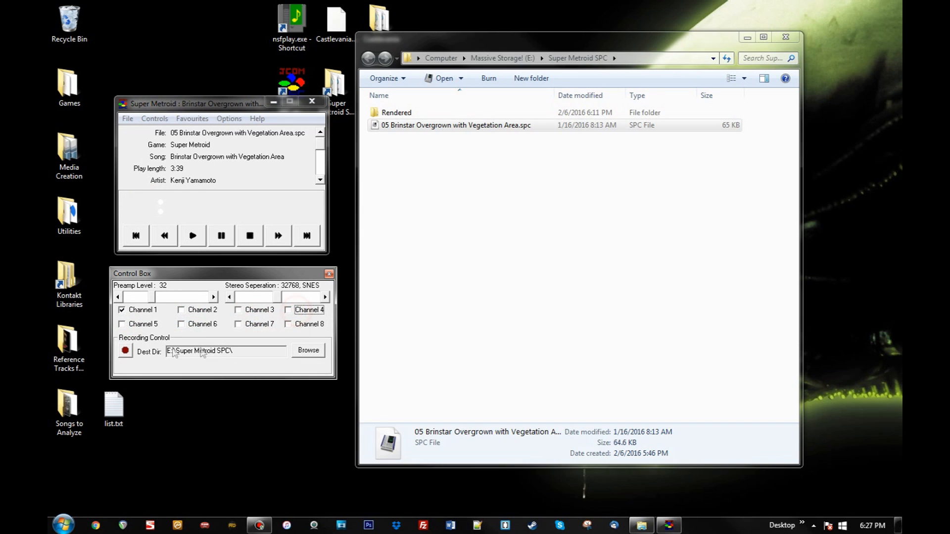
- Record Channel 1 of the Brinstar track to a WAV file for about one minute
{"action": "left_click", "coordinate": [127, 351]}
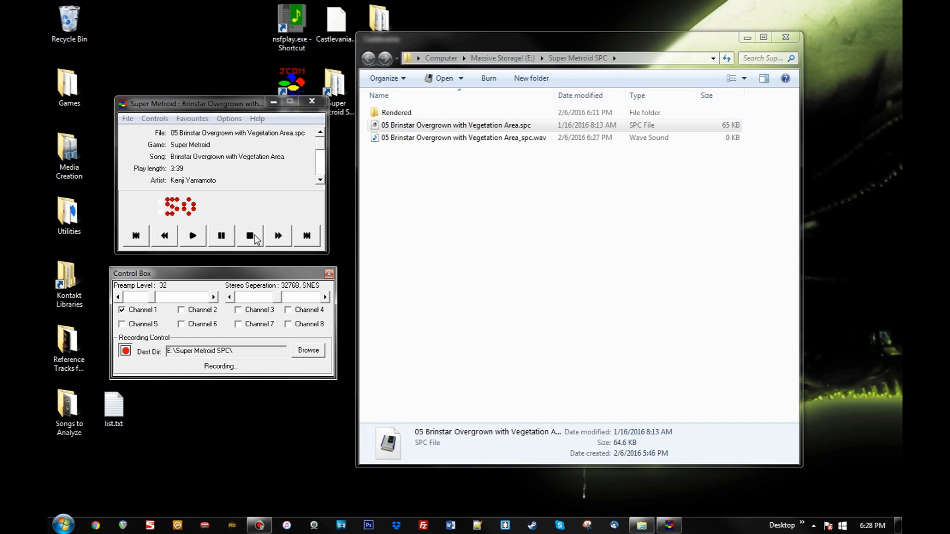
{"action": "left_click", "coordinate": [488, 138]}
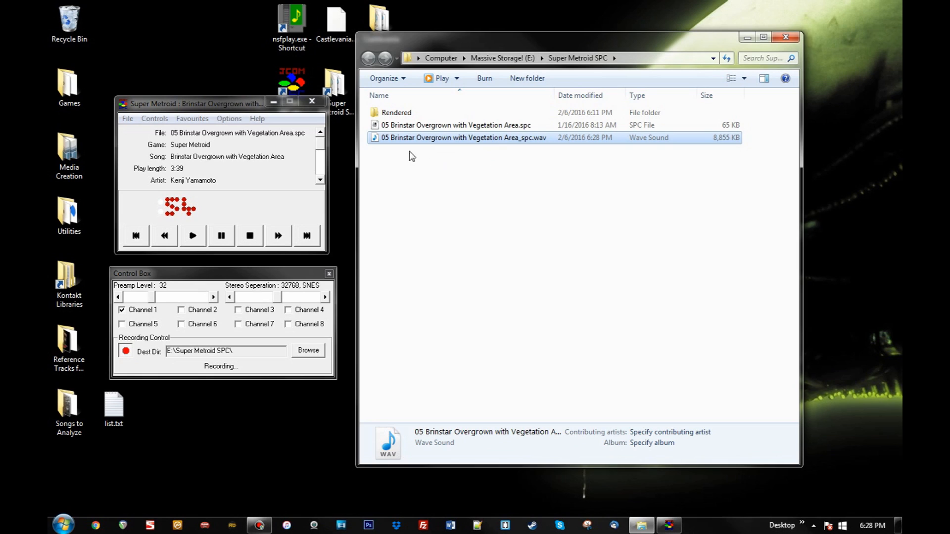
{"action": "left_click", "coordinate": [249, 237]}
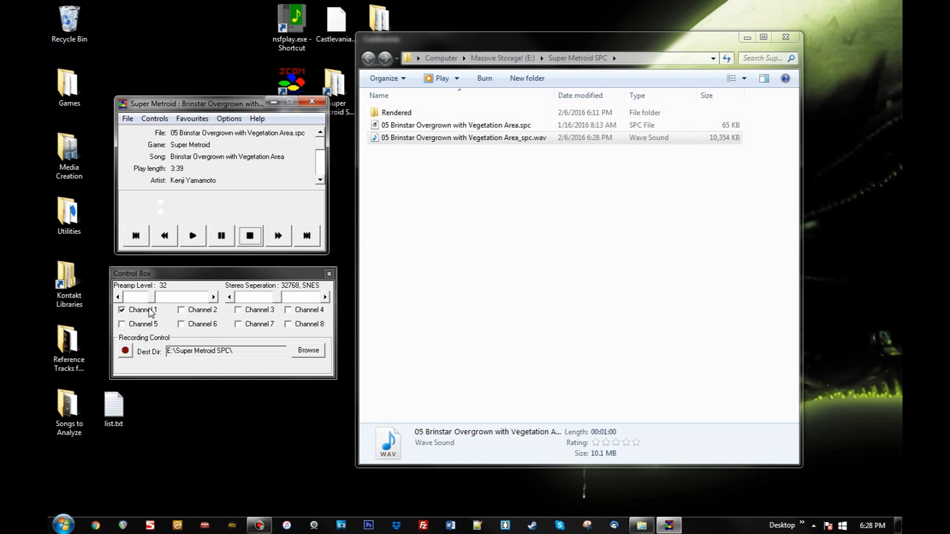
- Record only Channel 2 to a second WAV file for about 17 seconds, widening the folder's Name column meanwhile
{"action": "left_click", "coordinate": [151, 311]}
{"action": "left_click", "coordinate": [203, 311]}
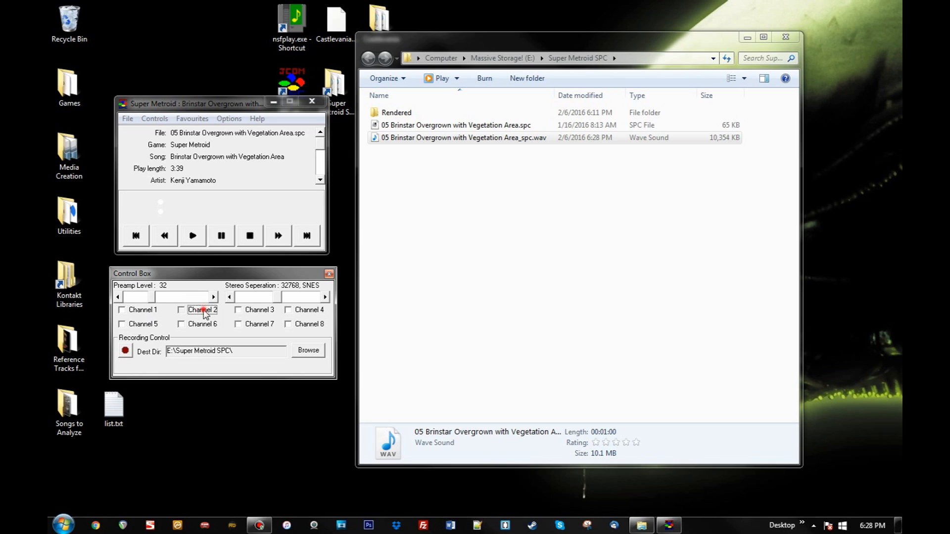
{"action": "left_click", "coordinate": [126, 352]}
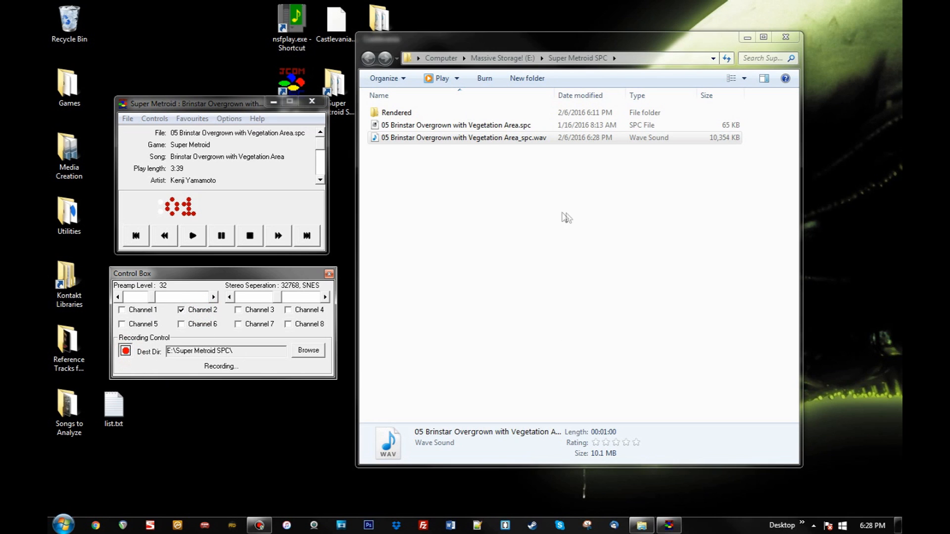
{"action": "left_click", "coordinate": [528, 150]}
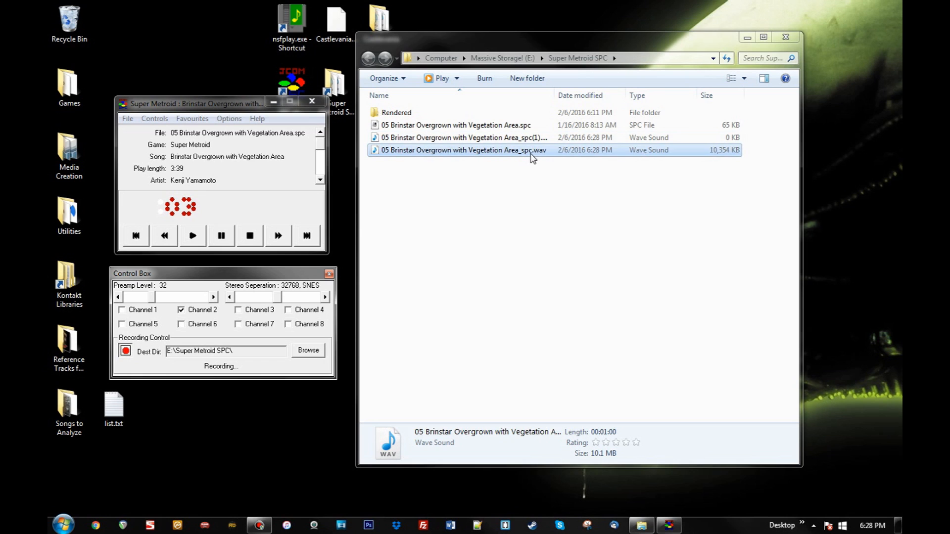
{"action": "left_click", "coordinate": [543, 139]}
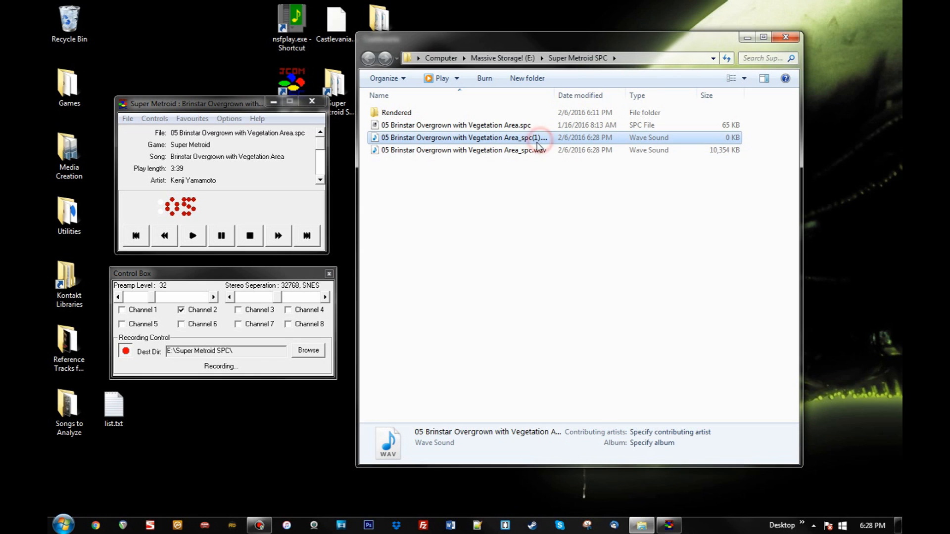
{"action": "left_click_drag", "start_coordinate": [555, 95], "coordinate": [606, 99]}
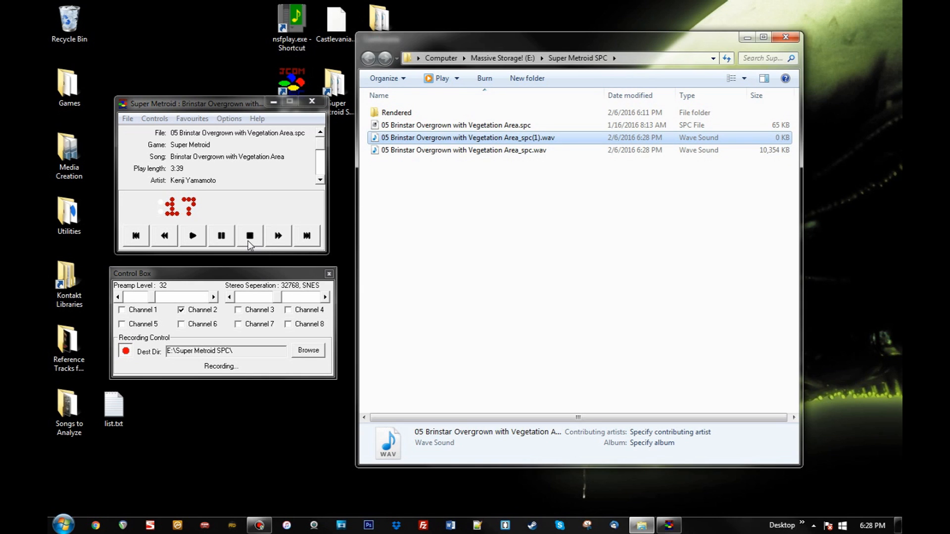
{"action": "left_click", "coordinate": [249, 239]}
- Open the Rendered folder inside Super Metroid SPC to view its channel files, and move the folder window aside
{"action": "double_click", "coordinate": [405, 113]}
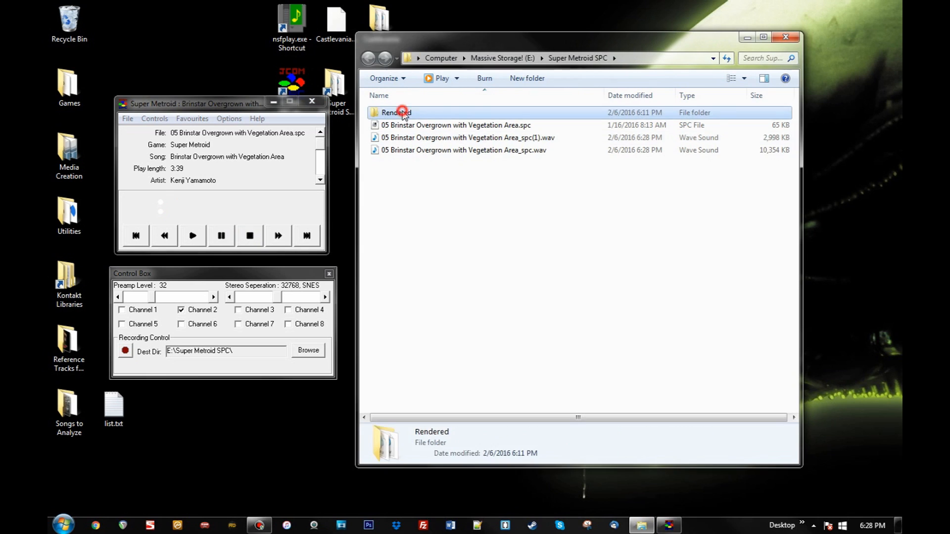
{"action": "mouse_move", "coordinate": [457, 93]}
{"action": "left_mouse_down"}
{"action": "mouse_move", "coordinate": [636, 111]}
{"action": "mouse_move", "coordinate": [461, 96]}
{"action": "left_mouse_up"}
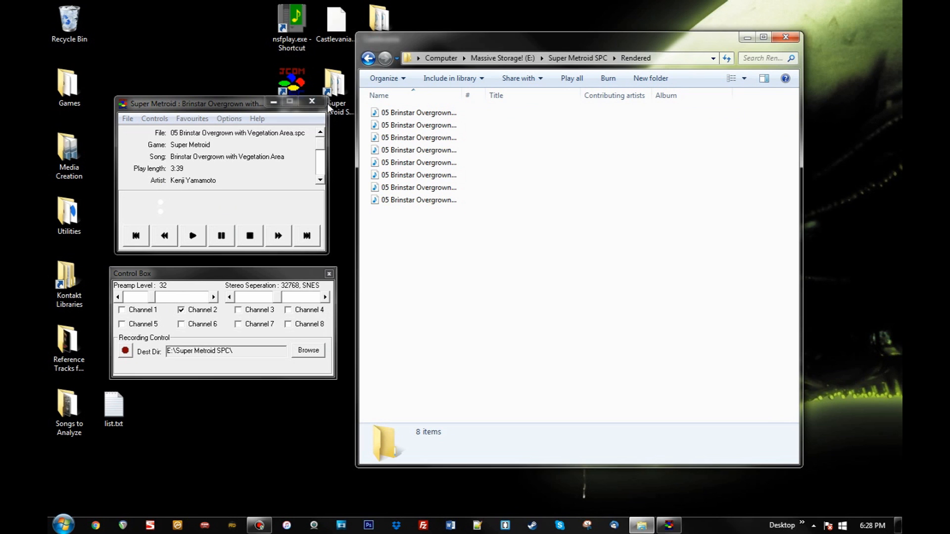
{"action": "left_click_drag", "start_coordinate": [518, 40], "coordinate": [581, 26]}
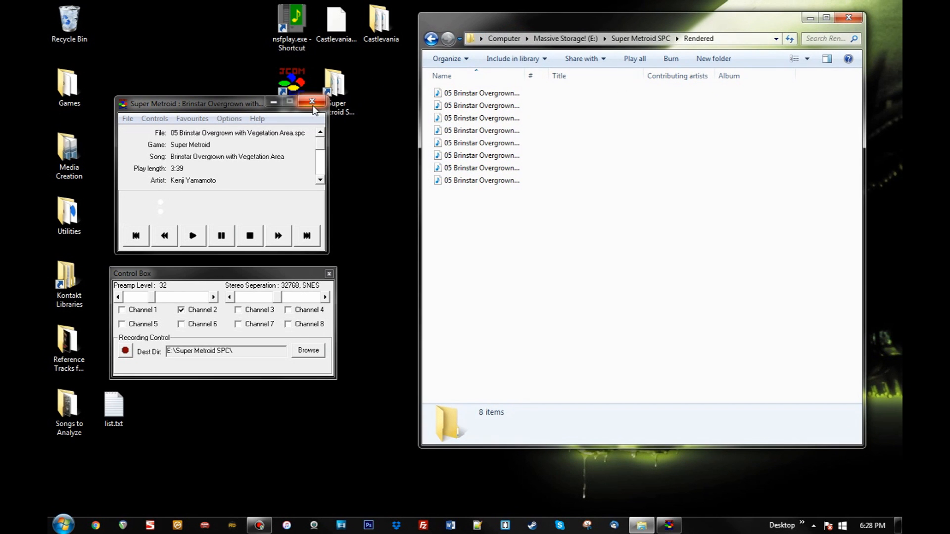
- Close the SPC player, widen the Rendered folder's Name column to fit the full file names, and move the folder window aside
{"action": "left_click", "coordinate": [313, 105]}
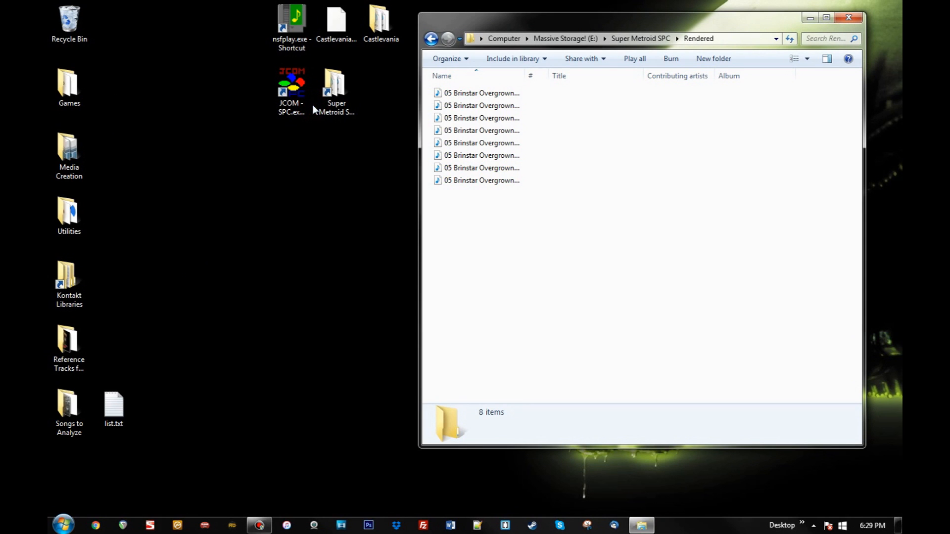
{"action": "left_click_drag", "start_coordinate": [526, 73], "coordinate": [639, 75]}
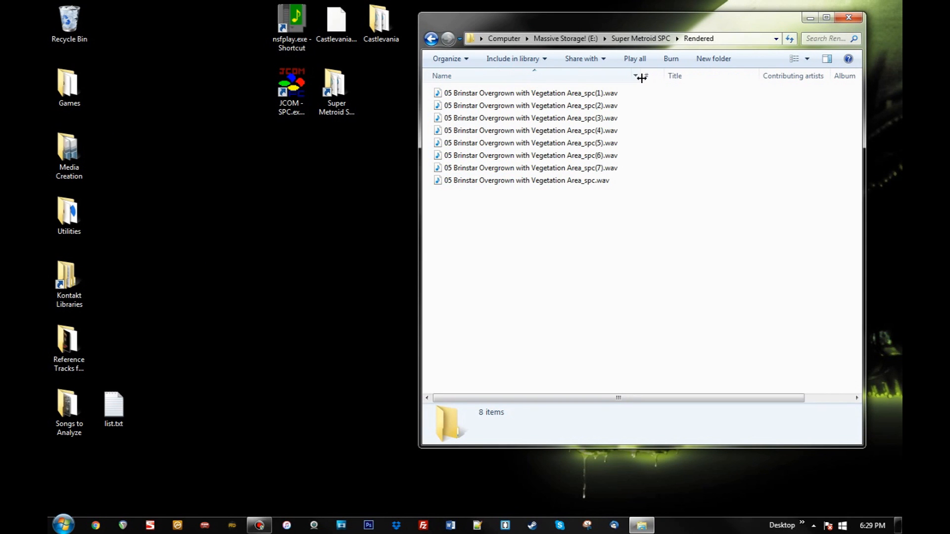
{"action": "left_click_drag", "start_coordinate": [604, 19], "coordinate": [641, 7]}
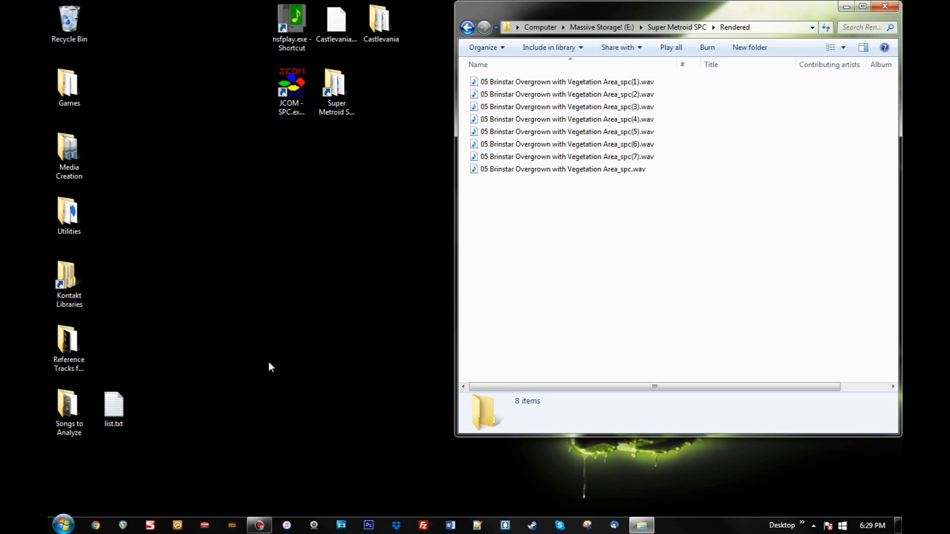
- Switch to Chrome and open REAPER's download page to read the free evaluation terms
{"action": "left_click", "coordinate": [96, 527]}
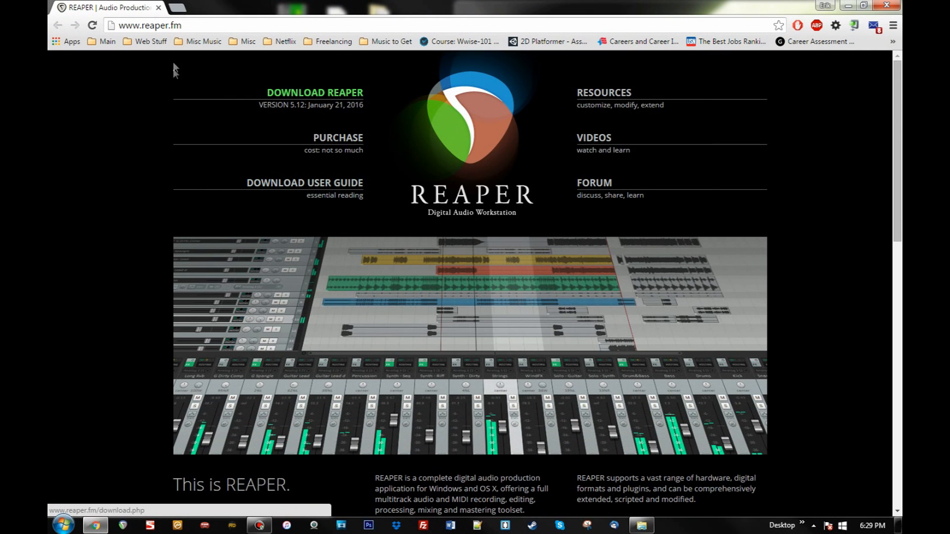
{"action": "left_click", "coordinate": [192, 26]}
{"action": "left_click", "coordinate": [112, 224]}
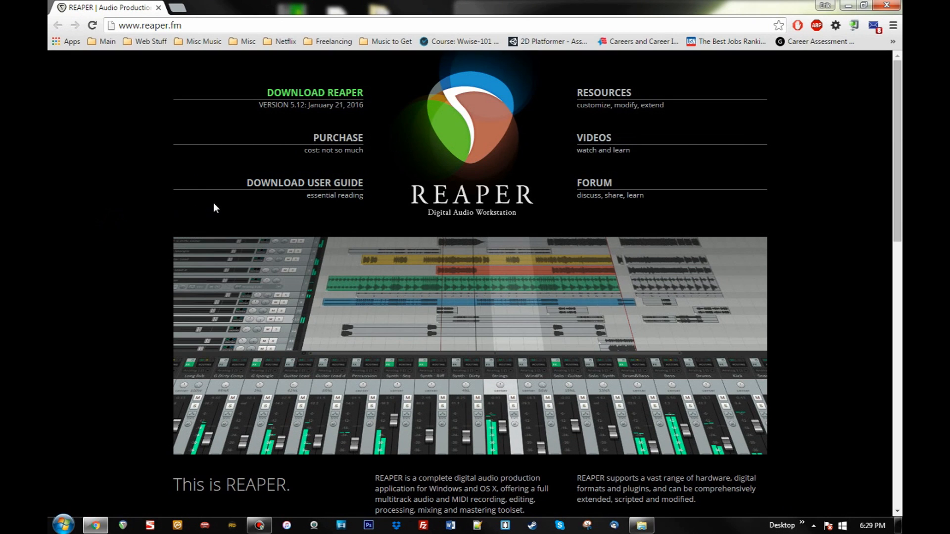
{"action": "left_click", "coordinate": [340, 94]}
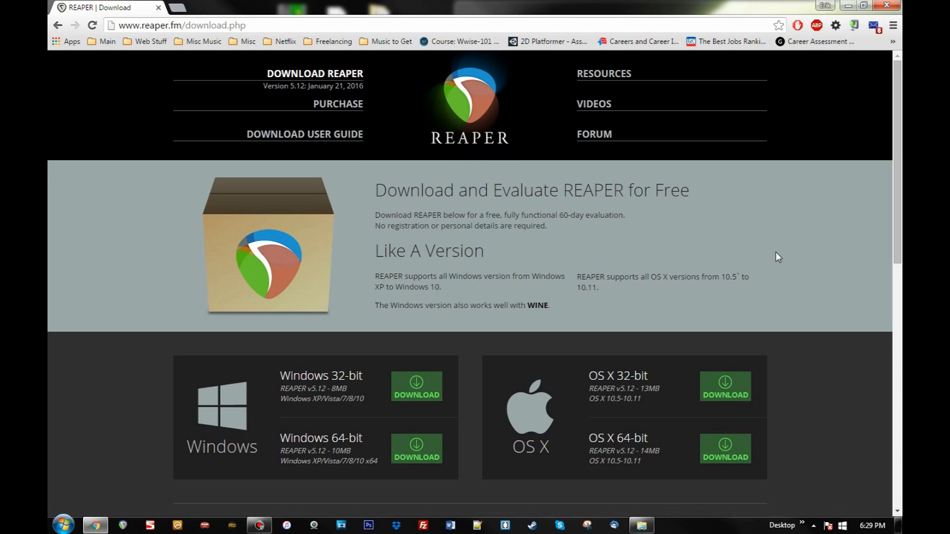
{"action": "left_click_drag", "start_coordinate": [554, 225], "coordinate": [376, 191]}
{"action": "left_click", "coordinate": [560, 228]}
- Open REAPER's purchase page to read the license prices, and close the browser tab
{"action": "left_click", "coordinate": [342, 105]}
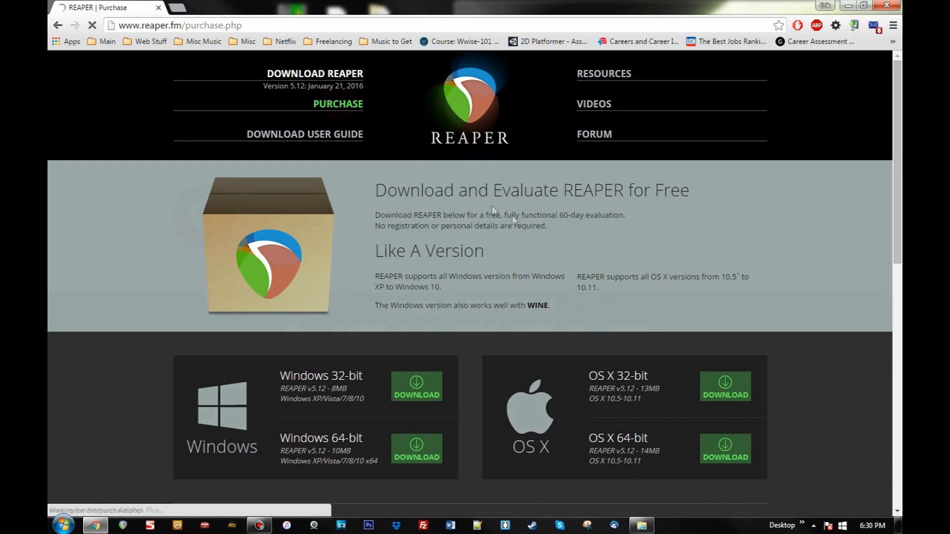
{"action": "left_click_drag", "start_coordinate": [256, 253], "coordinate": [330, 253]}
{"action": "left_click", "coordinate": [342, 252]}
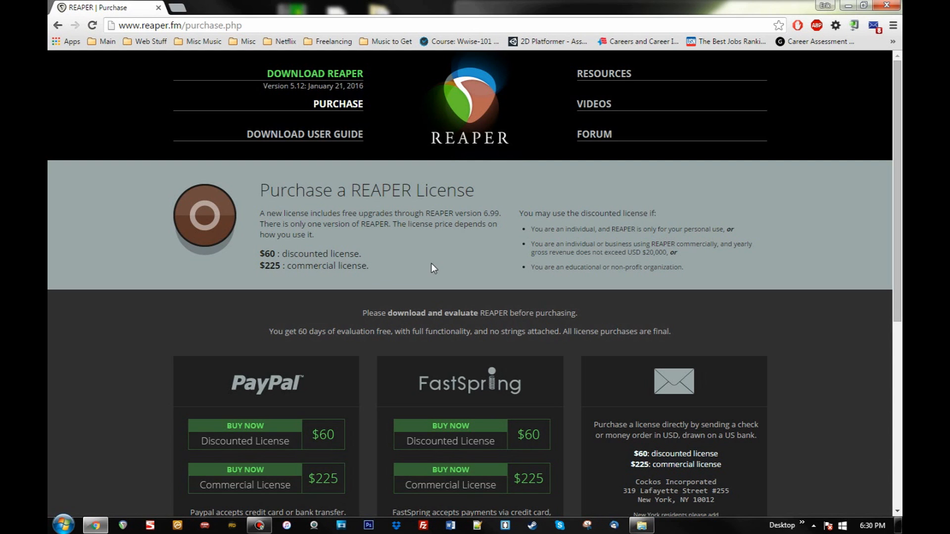
{"action": "middle_click", "coordinate": [126, 7]}
{"action": "left_click_drag", "start_coordinate": [805, 10], "coordinate": [790, 11]}
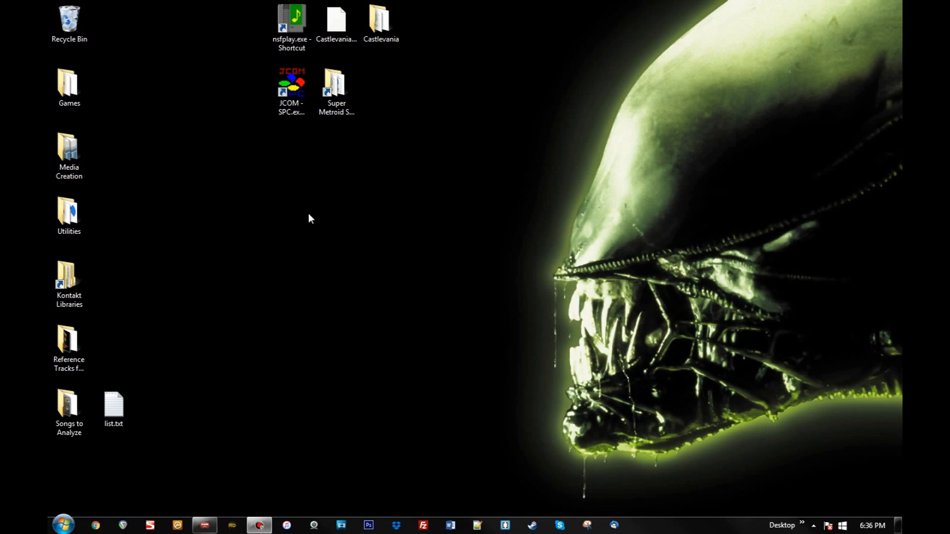
- Switch to REAPER, open the desktop's Castlevania folder and delete sq1.wav.reapeaks from it
{"action": "left_click", "coordinate": [123, 525]}
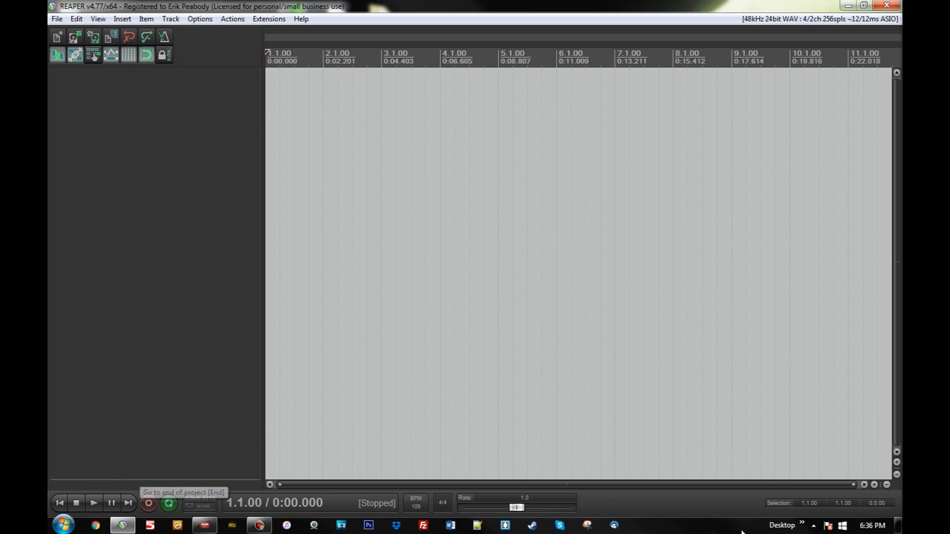
{"action": "left_click", "coordinate": [801, 523]}
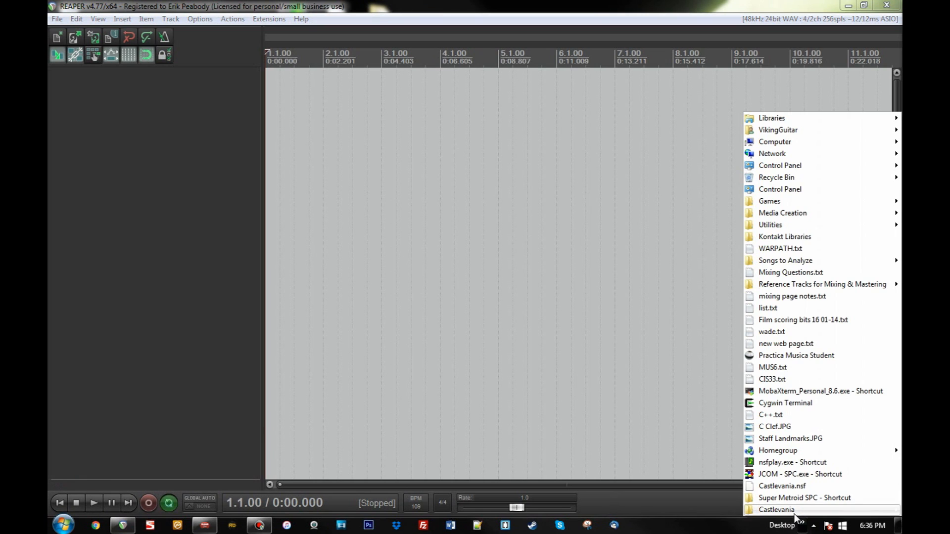
{"action": "left_click", "coordinate": [797, 510]}
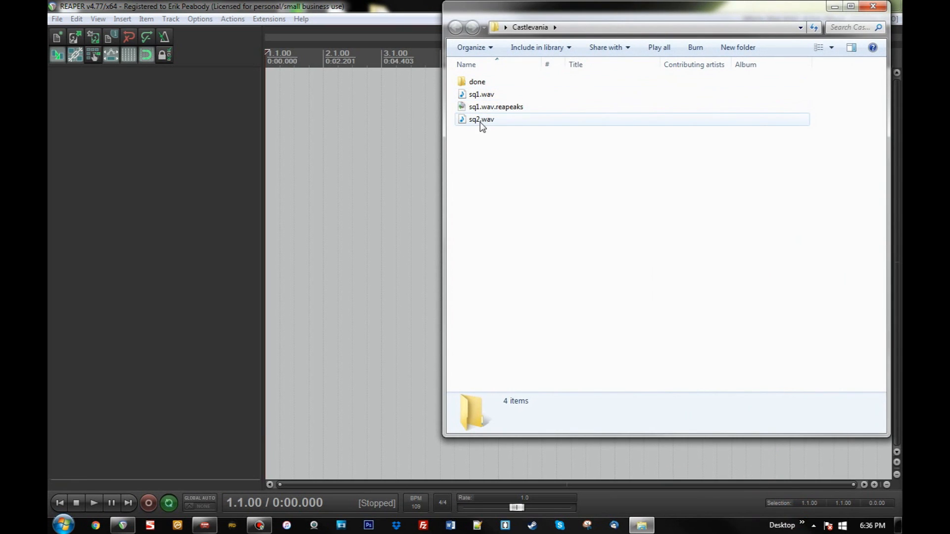
{"action": "left_click", "coordinate": [492, 110]}
{"action": "key", "text": "Delete"}
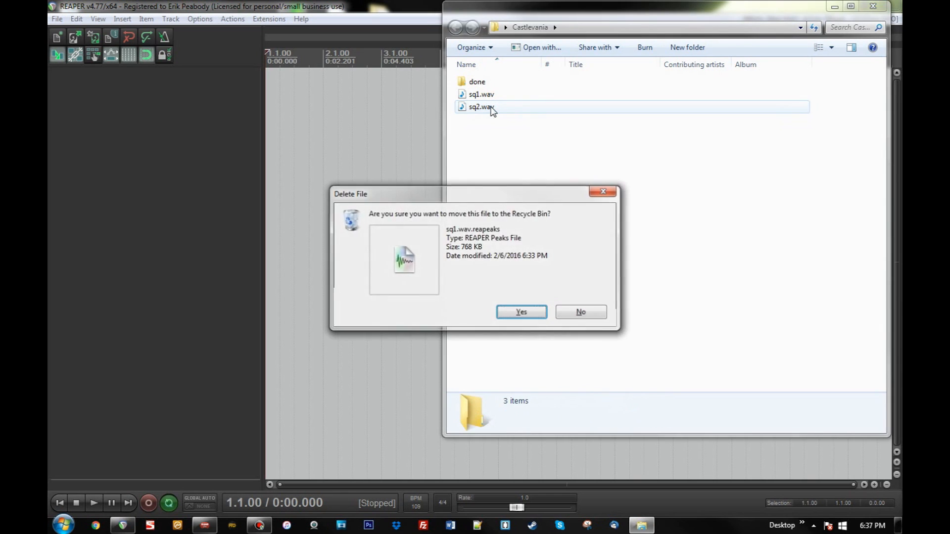
{"action": "key", "text": "Return"}
- Insert noise.wav, sq1.wav, sq2.wav and tri.wav from the done folder into the REAPER project on separate tracks
{"action": "double_click", "coordinate": [481, 81]}
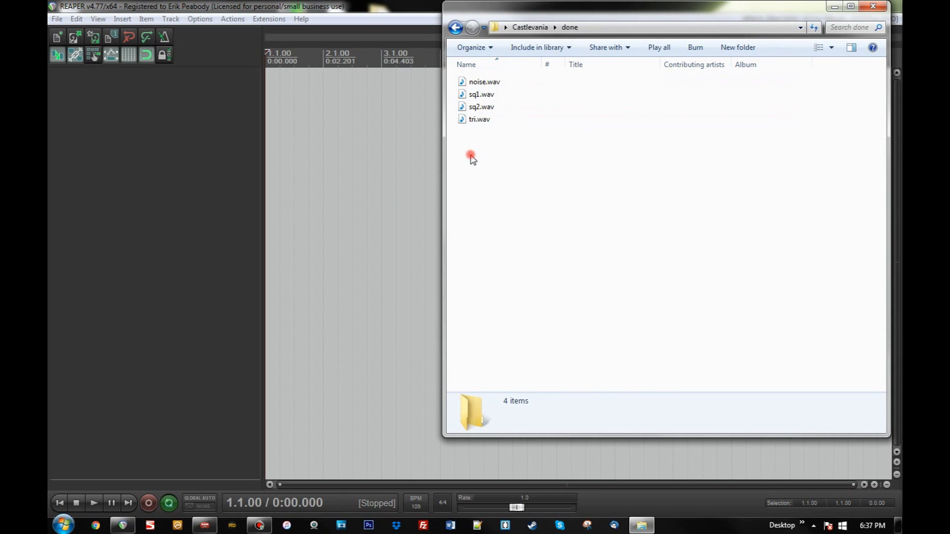
{"action": "left_click_drag", "start_coordinate": [471, 155], "coordinate": [537, 70]}
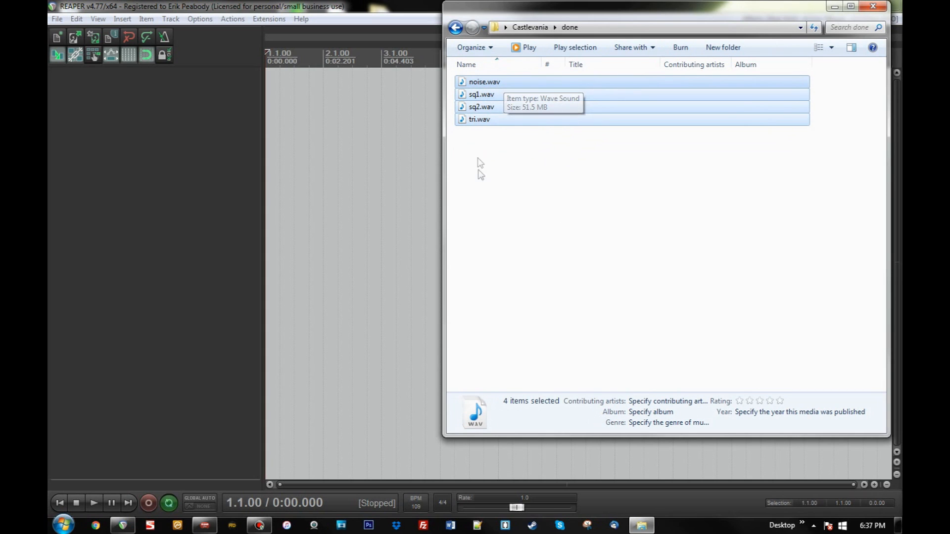
{"action": "left_click_drag", "start_coordinate": [478, 122], "coordinate": [141, 118]}
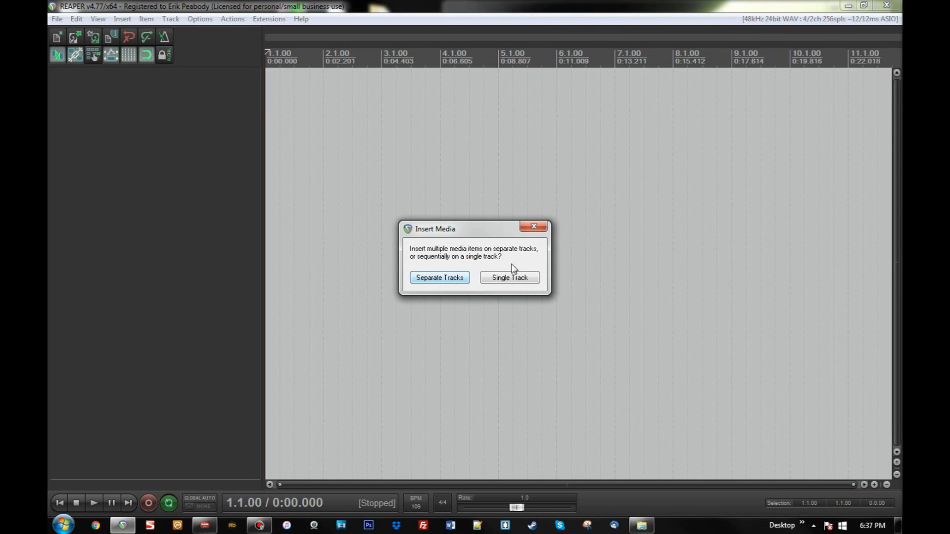
{"action": "left_click", "coordinate": [443, 280]}
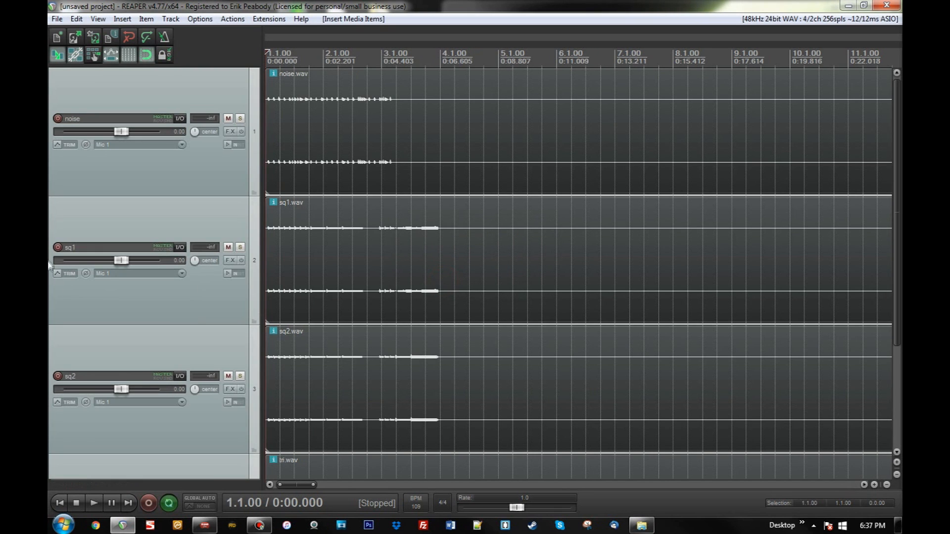
- Reduce the heights of the noise, sq1, sq2 and tri tracks so all four fit in view
{"action": "left_click_drag", "start_coordinate": [89, 194], "coordinate": [103, 134]}
{"action": "left_click_drag", "start_coordinate": [134, 263], "coordinate": [138, 231]}
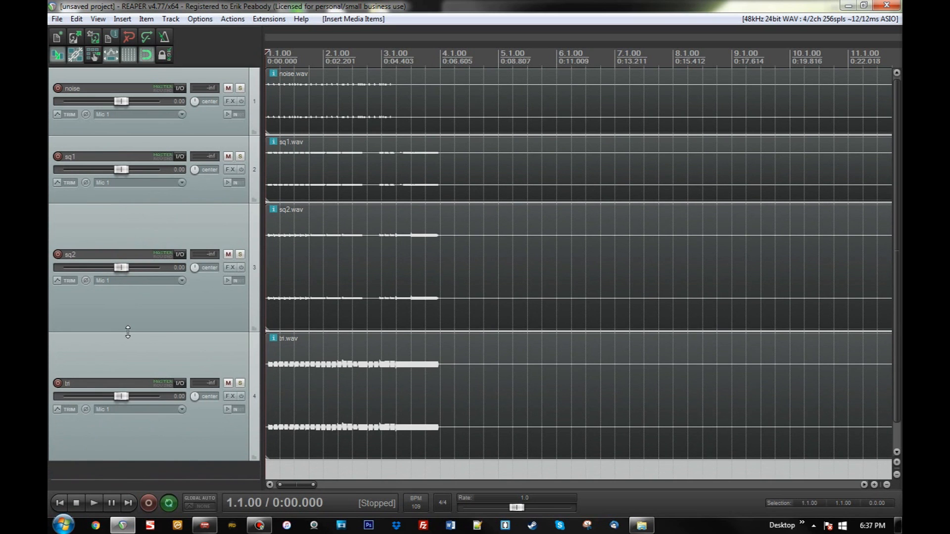
{"action": "left_click_drag", "start_coordinate": [128, 332], "coordinate": [132, 296]}
{"action": "left_click_drag", "start_coordinate": [122, 423], "coordinate": [123, 401]}
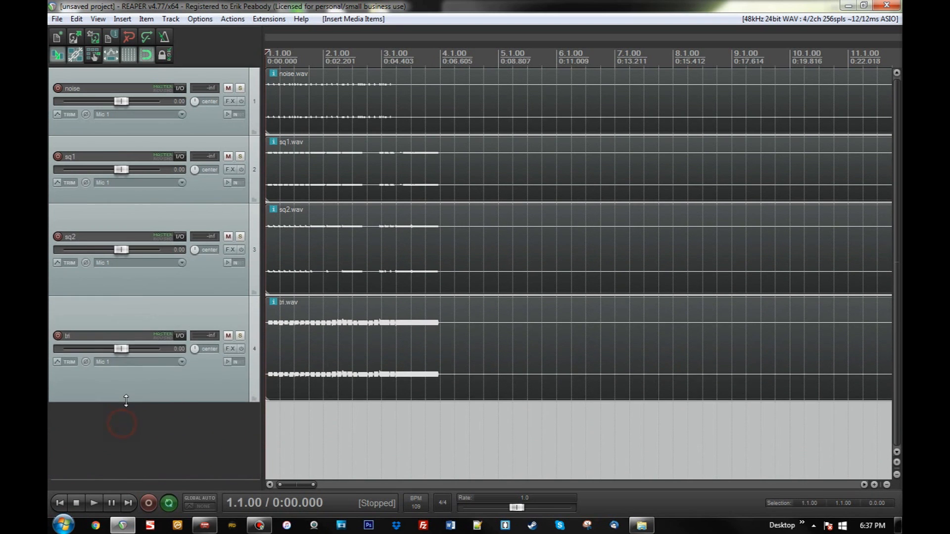
{"action": "left_click", "coordinate": [180, 389]}
- Look over the waveforms of the noise, sq1, sq2 and tri items by selecting them one after another
{"action": "left_click", "coordinate": [410, 364]}
{"action": "left_click", "coordinate": [378, 244]}
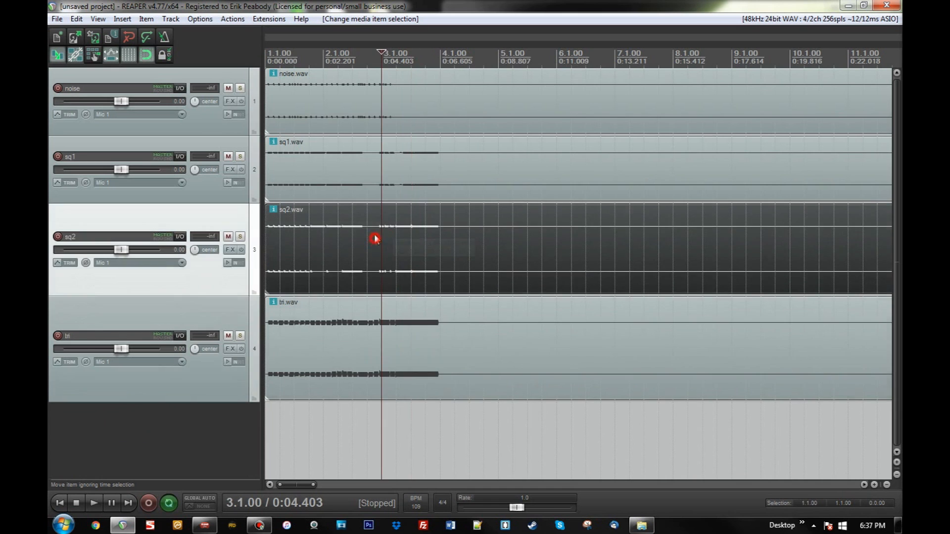
{"action": "left_click", "coordinate": [381, 168]}
{"action": "left_click", "coordinate": [392, 100]}
{"action": "left_click", "coordinate": [404, 174]}
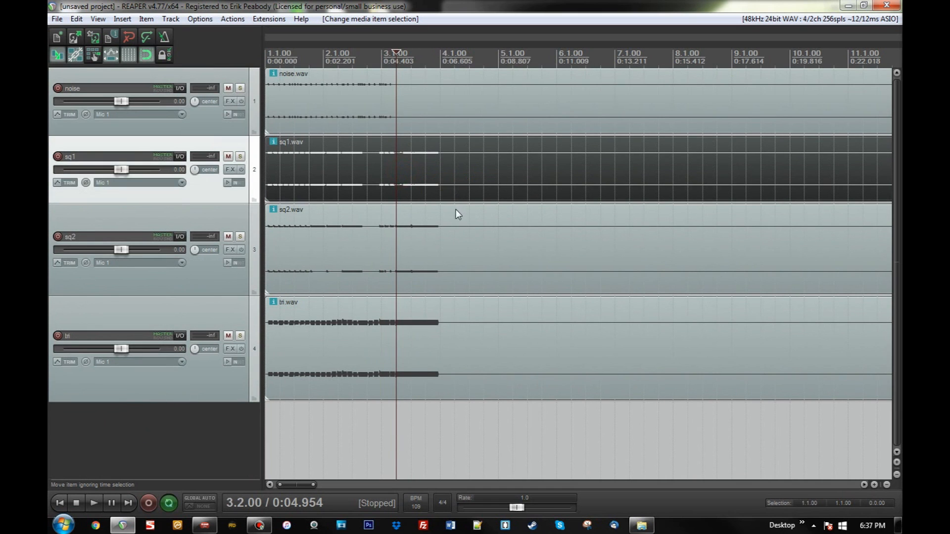
{"action": "left_click", "coordinate": [61, 242]}
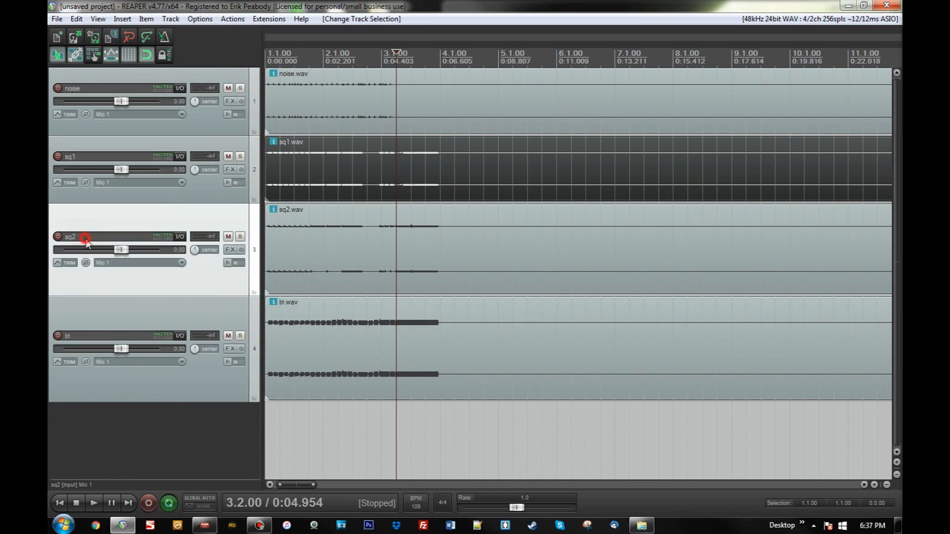
{"action": "left_click", "coordinate": [286, 213]}
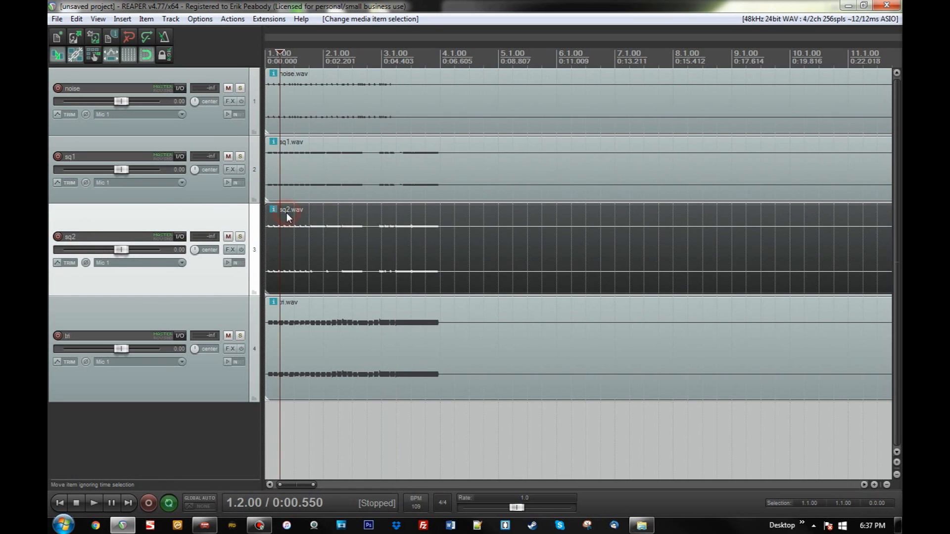
{"action": "left_click", "coordinate": [287, 145]}
{"action": "left_click", "coordinate": [301, 84]}
{"action": "left_click", "coordinate": [317, 342]}
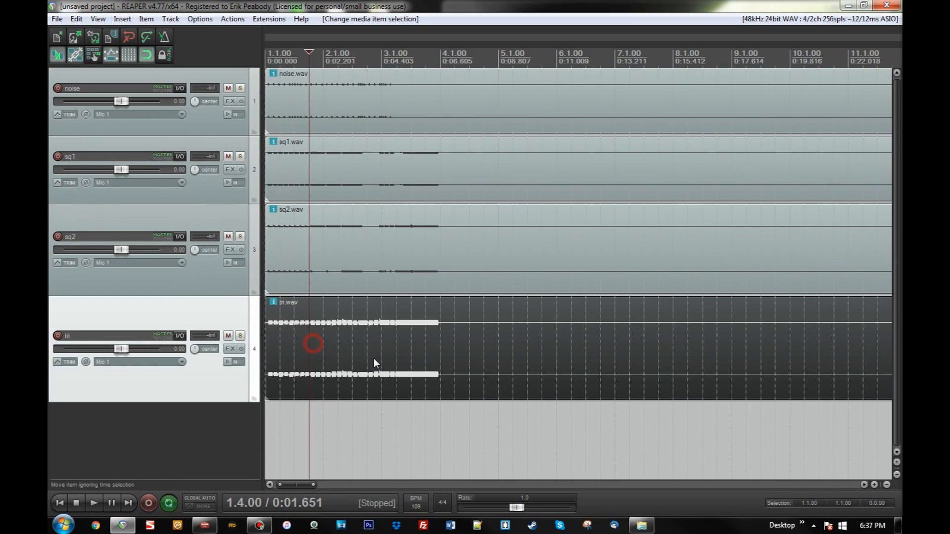
- Split the tri item at 4.2.00, just past the end of its audio, and delete the silent remainder
{"action": "left_click", "coordinate": [448, 415]}
{"action": "scroll", "coordinate": [448, 414], "scroll_direction": "down", "scroll_amount": 3}
{"action": "scroll", "coordinate": [454, 418], "scroll_direction": "down", "scroll_amount": 2}
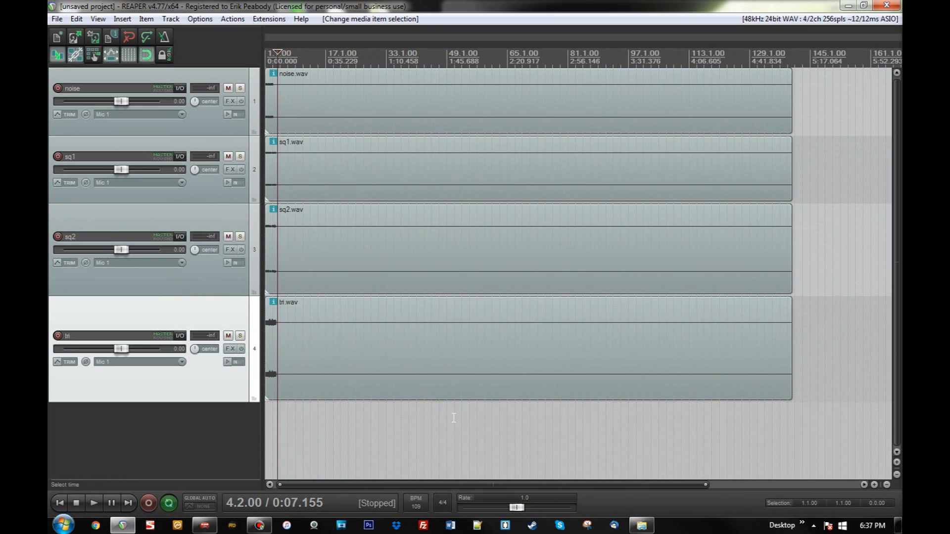
{"action": "scroll", "coordinate": [454, 419], "scroll_direction": "up", "scroll_amount": 7}
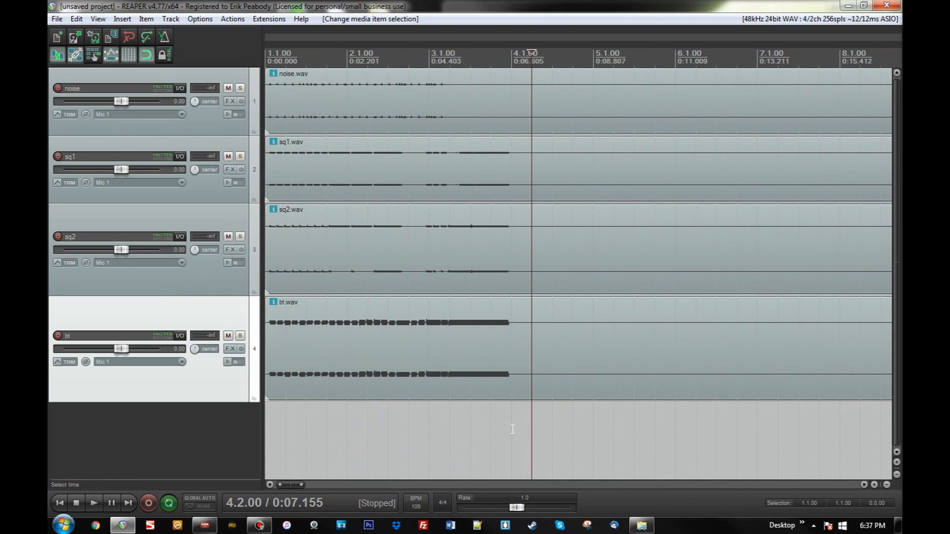
{"action": "left_click", "coordinate": [532, 347]}
{"action": "key", "text": "s"}
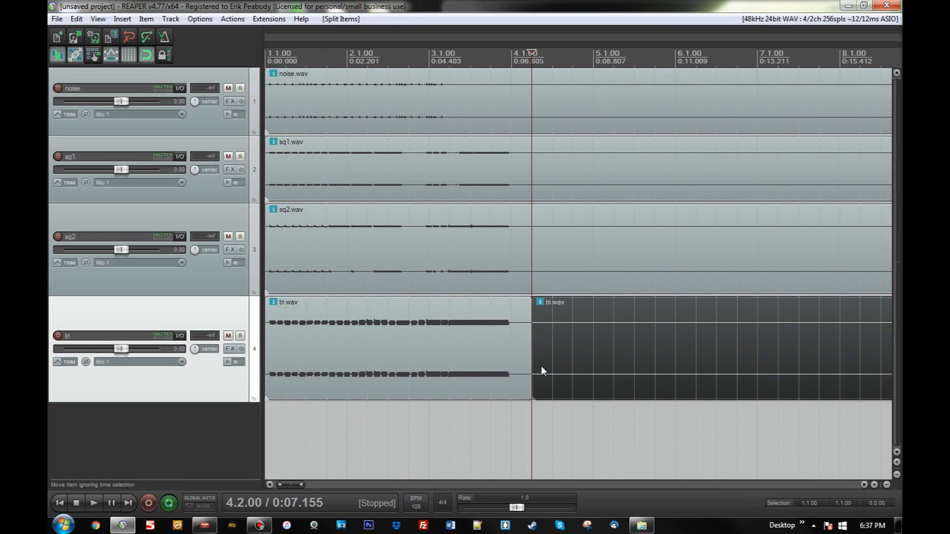
{"action": "left_click", "coordinate": [554, 364]}
{"action": "key", "text": "Delete"}
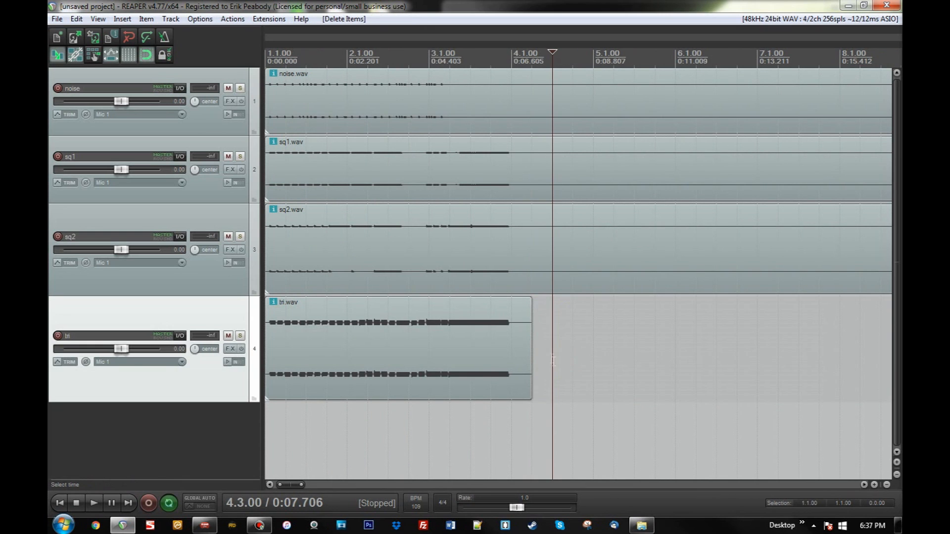
- Split the noise, sq1 and sq2 items at 4.2.00 and delete their silent remainders
{"action": "left_click", "coordinate": [532, 438]}
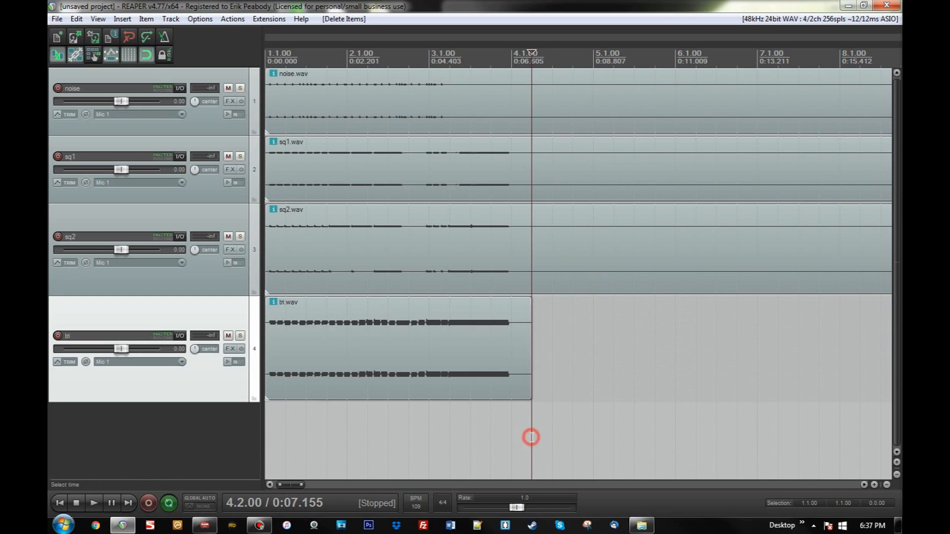
{"action": "key", "text": "s"}
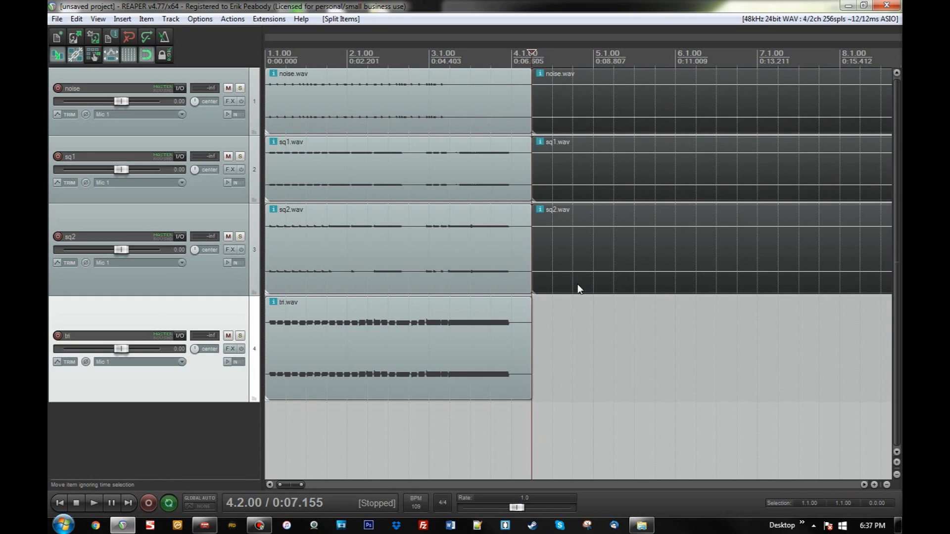
{"action": "key", "text": "Delete"}
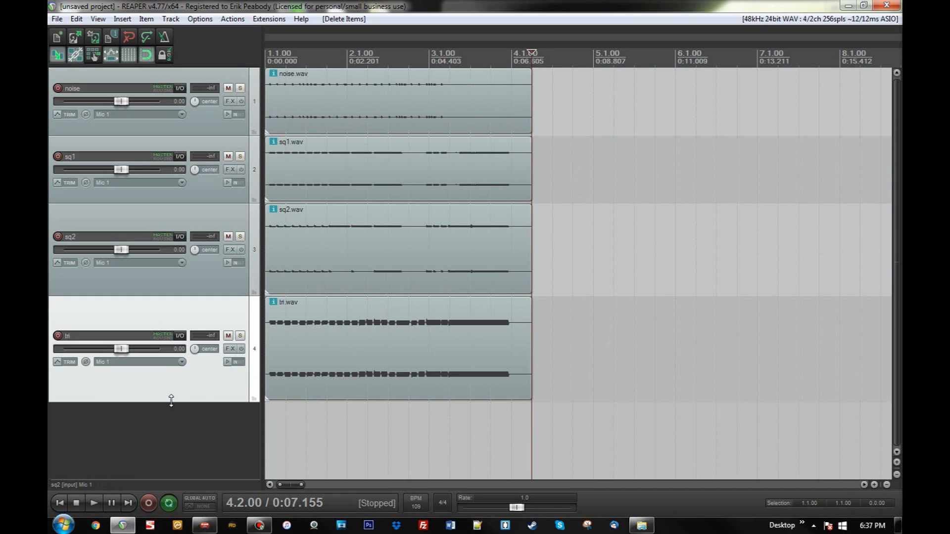
- Increase the tri track's height slightly and select the noise, sq1, sq2 and tri tracks in turn
{"action": "left_click_drag", "start_coordinate": [171, 401], "coordinate": [171, 421]}
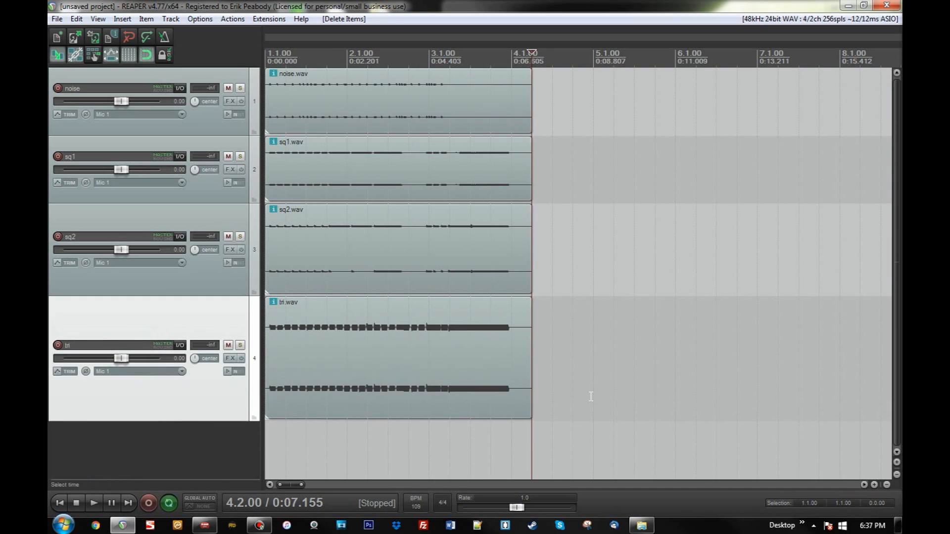
{"action": "left_click", "coordinate": [68, 129]}
{"action": "left_click", "coordinate": [75, 144]}
{"action": "left_click", "coordinate": [81, 216]}
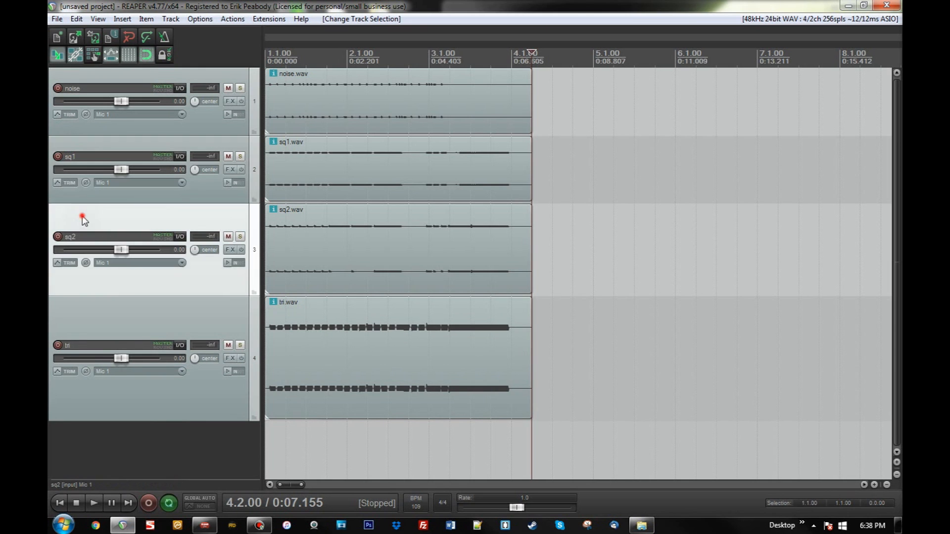
{"action": "left_click", "coordinate": [98, 306]}
- Play all four Castlevania tracks together from the start of the project
{"action": "key", "text": "Home"}
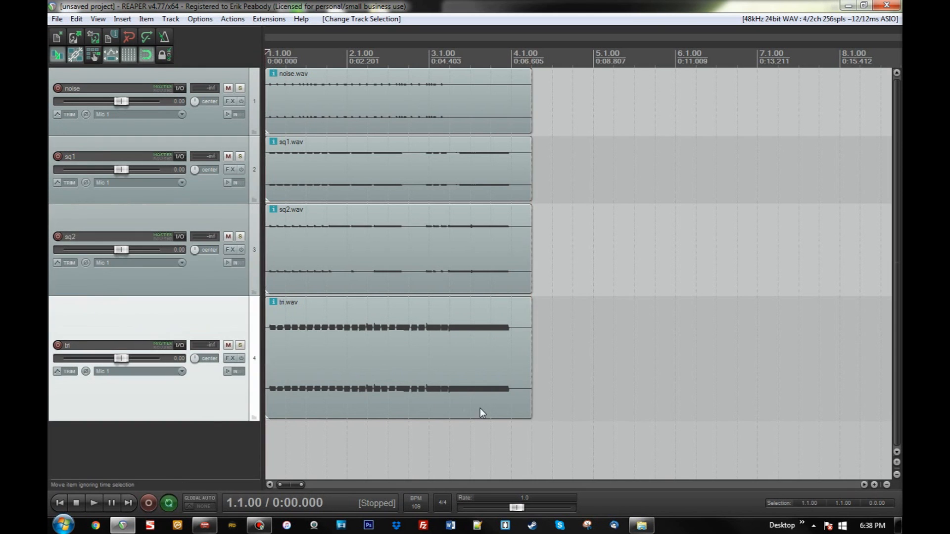
{"action": "scroll", "coordinate": [515, 413], "scroll_direction": "up", "scroll_amount": 4}
{"action": "scroll", "coordinate": [563, 420], "scroll_direction": "down", "scroll_amount": 4}
{"action": "left_click", "coordinate": [114, 315]}
{"action": "key", "text": "space"}
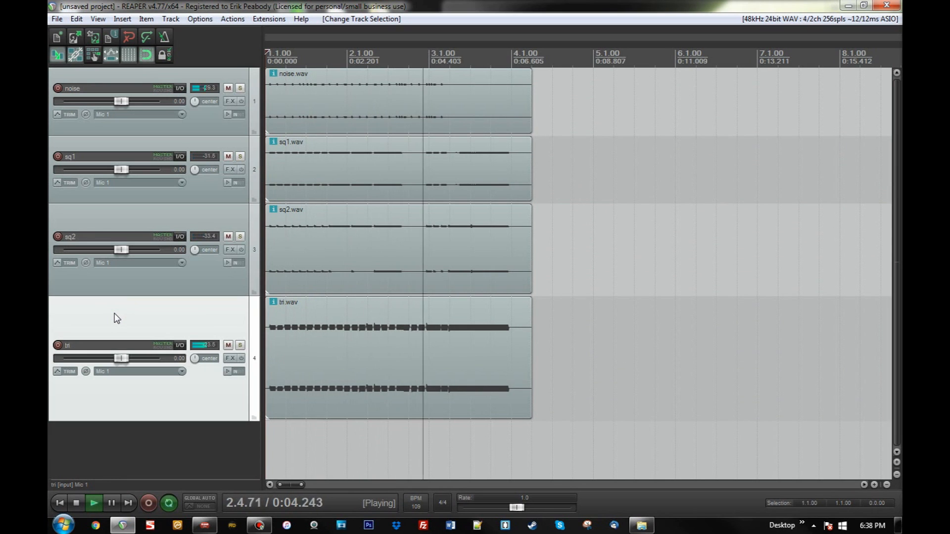
- Stop playback, mute the tri, sq2 and noise tracks, and unmute all tracks again
{"action": "key", "text": "space"}
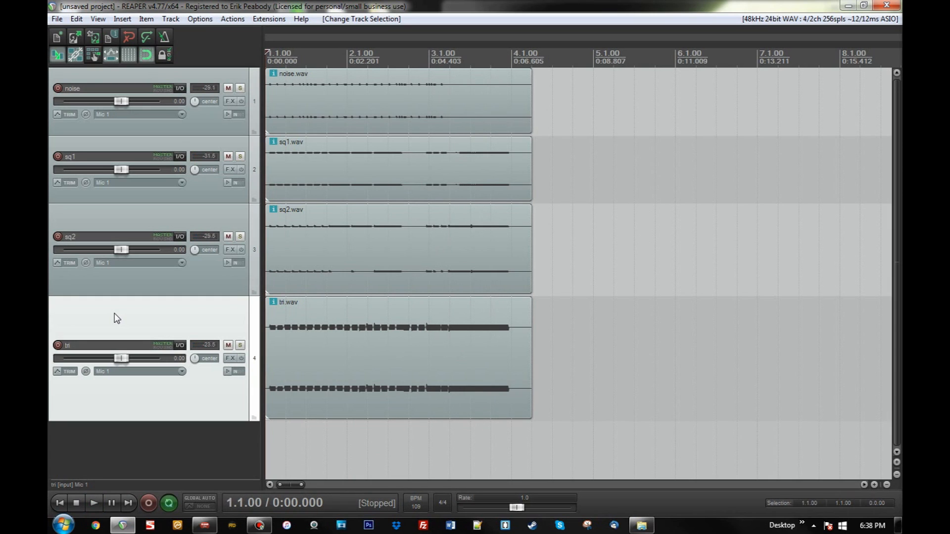
{"action": "left_click", "coordinate": [227, 345]}
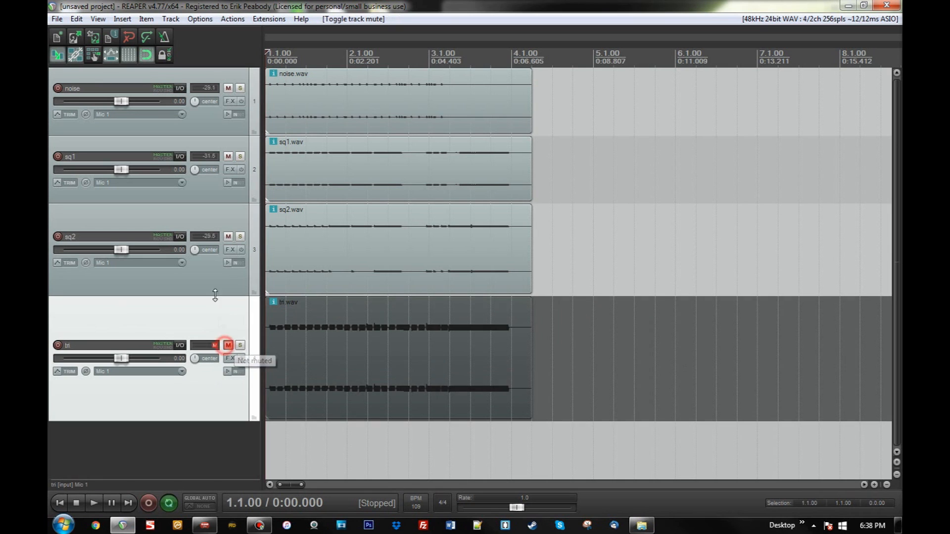
{"action": "left_click", "coordinate": [228, 237]}
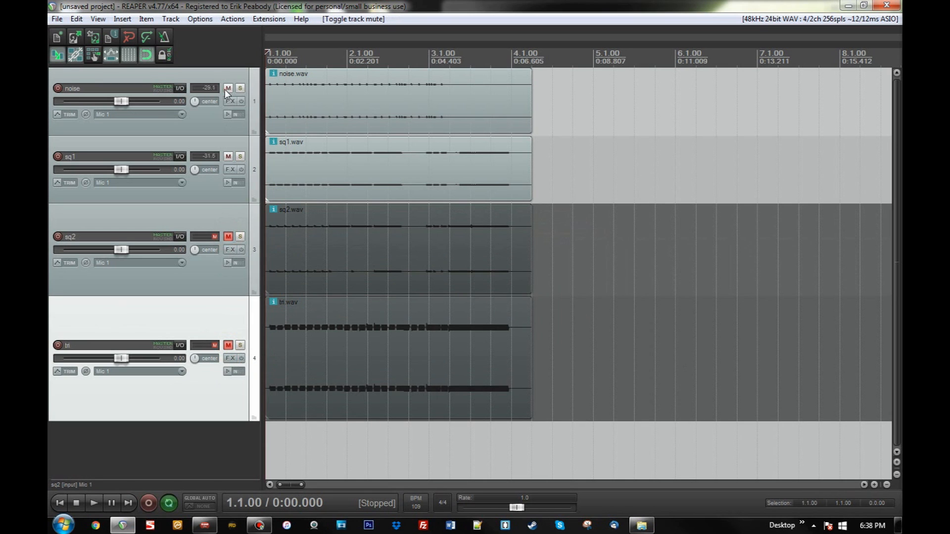
{"action": "left_click", "coordinate": [227, 88]}
{"action": "left_click", "coordinate": [228, 237], "text": "ctrl"}
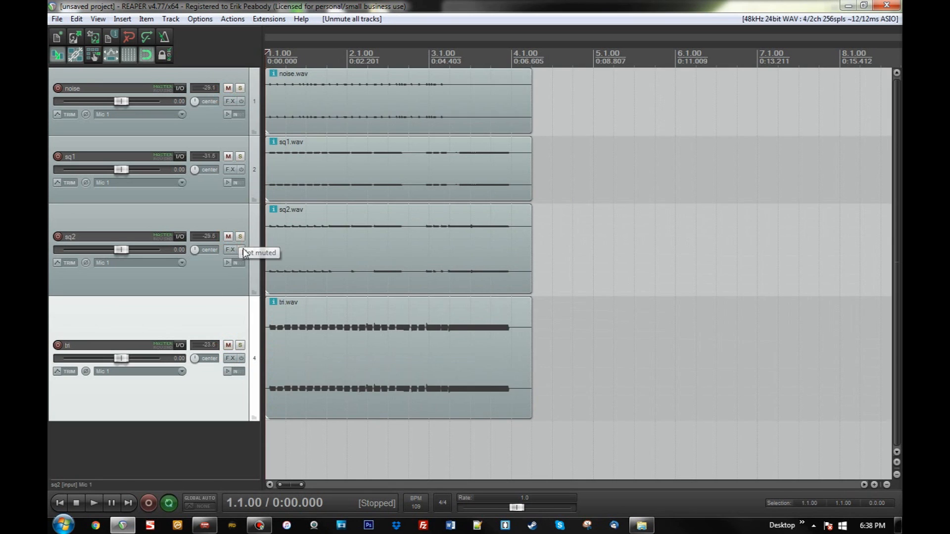
- Solo the sq1 track and play it on its own from the start of the project
{"action": "left_click", "coordinate": [237, 210]}
{"action": "left_click", "coordinate": [239, 149]}
{"action": "left_click", "coordinate": [240, 156]}
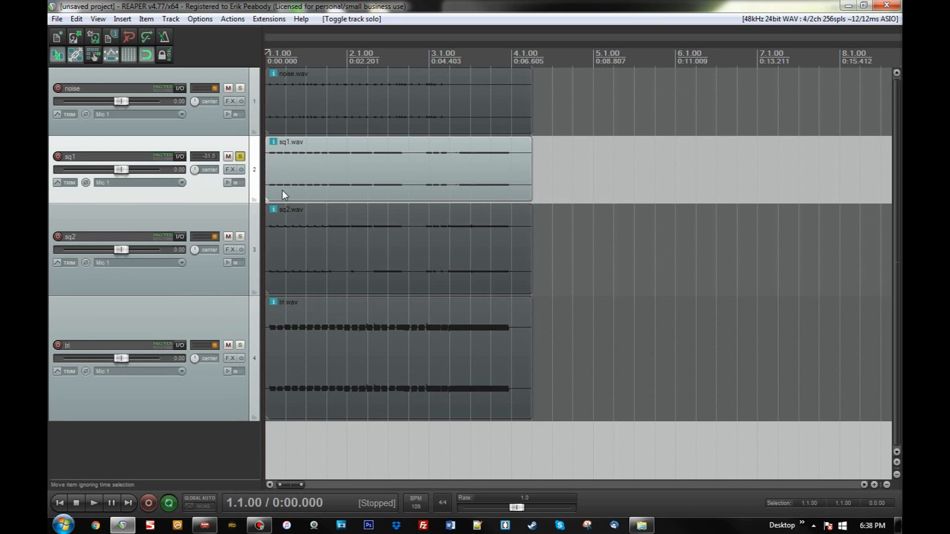
{"action": "key", "text": "space"}
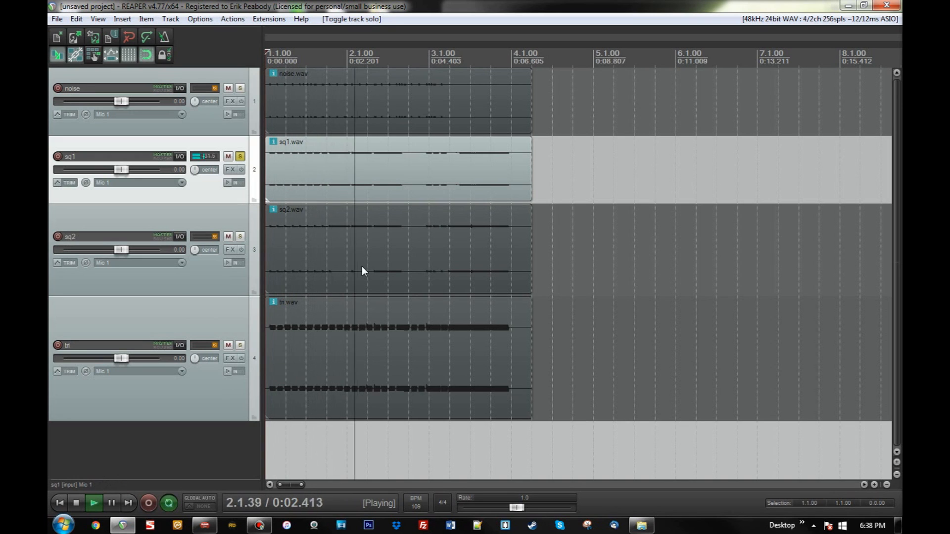
{"action": "key", "text": "space"}
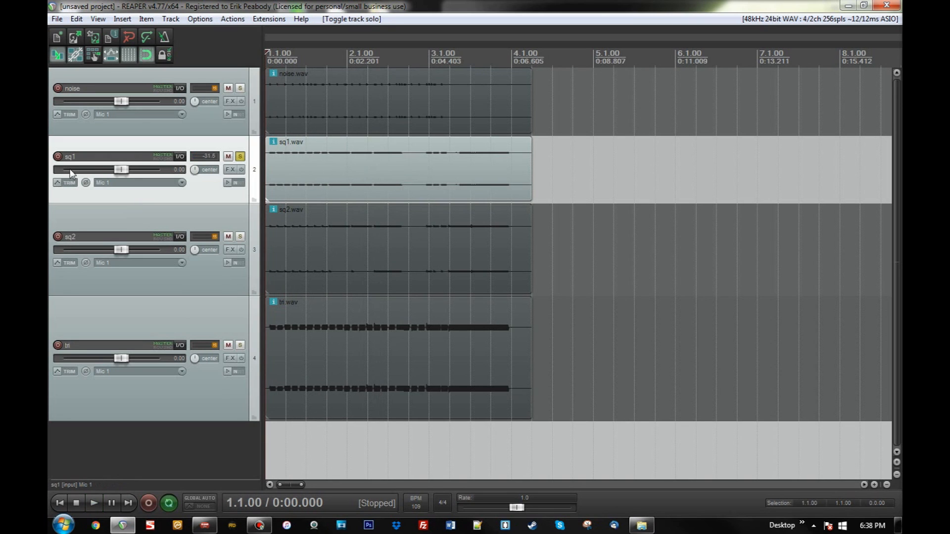
- Select all four tracks, raise their volume together to 3.40, and briefly play the soloed sq1 track
{"action": "left_click", "coordinate": [133, 134]}
{"action": "left_click", "coordinate": [154, 324], "text": "shift"}
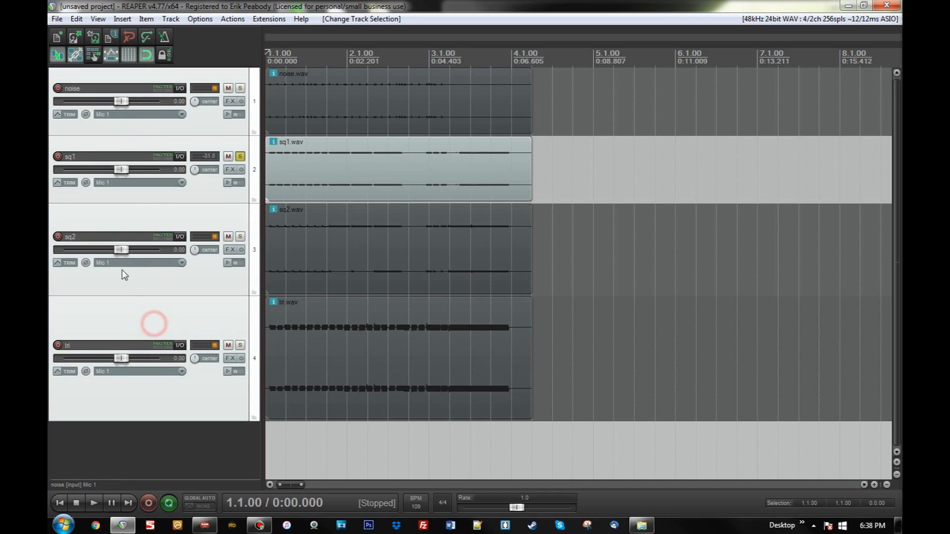
{"action": "left_click_drag", "start_coordinate": [121, 251], "coordinate": [126, 252]}
{"action": "key", "text": "space"}
{"action": "key", "text": "space"}
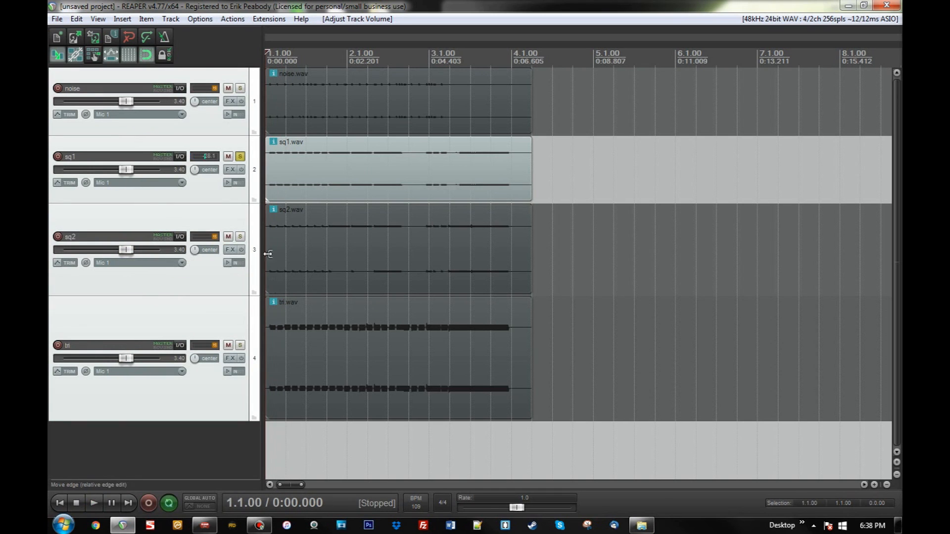
- Clear solo on every track and leave only the sq1 track selected
{"action": "left_click", "coordinate": [240, 156]}
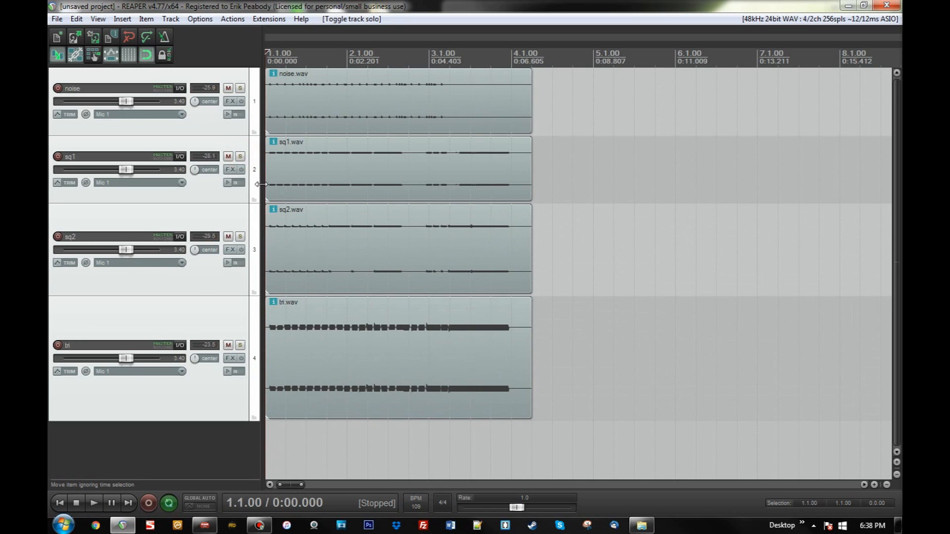
{"action": "left_click", "coordinate": [241, 144]}
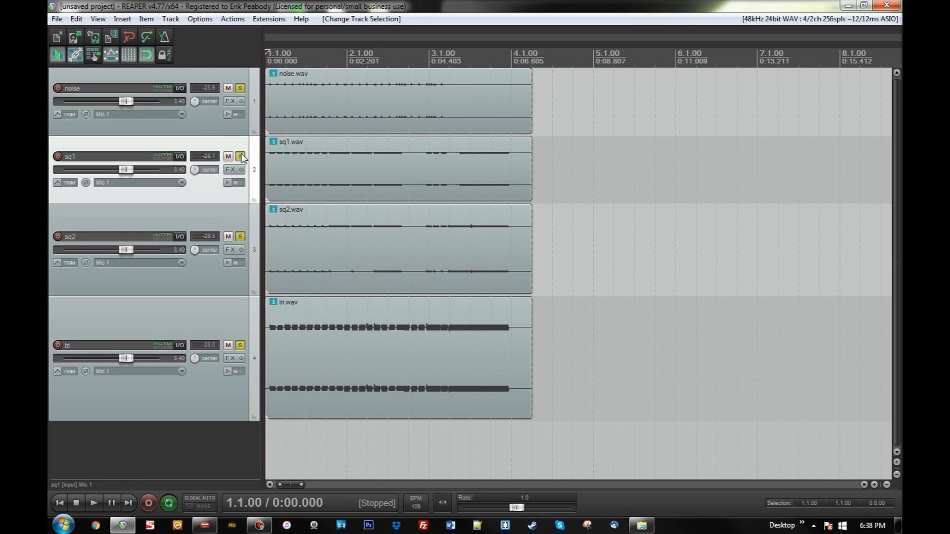
{"action": "key", "text": "ctrl+a"}
{"action": "left_click", "coordinate": [240, 157]}
{"action": "left_click", "coordinate": [243, 147]}
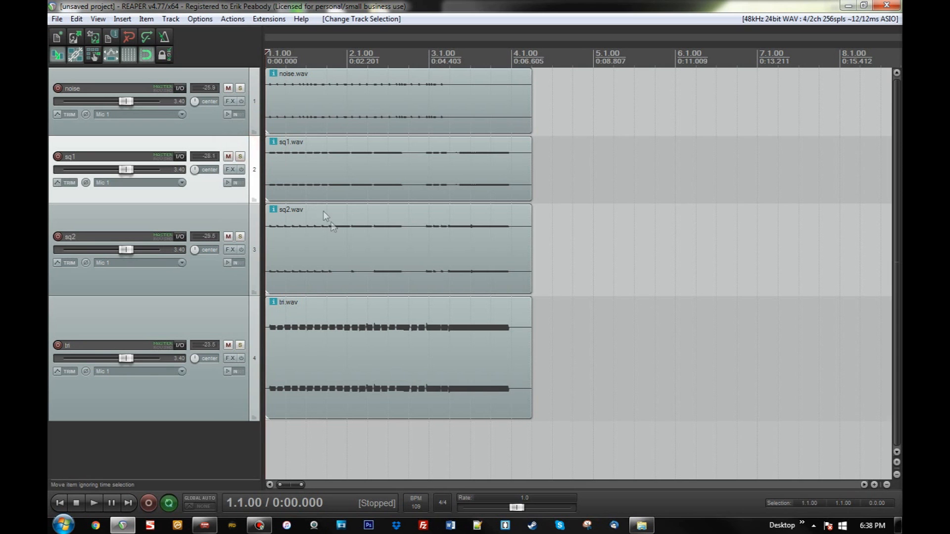
- Increase the sq1 track's height to about three times its size and select its sq1.wav item
{"action": "left_click_drag", "start_coordinate": [237, 203], "coordinate": [237, 340]}
{"action": "left_click", "coordinate": [272, 323]}
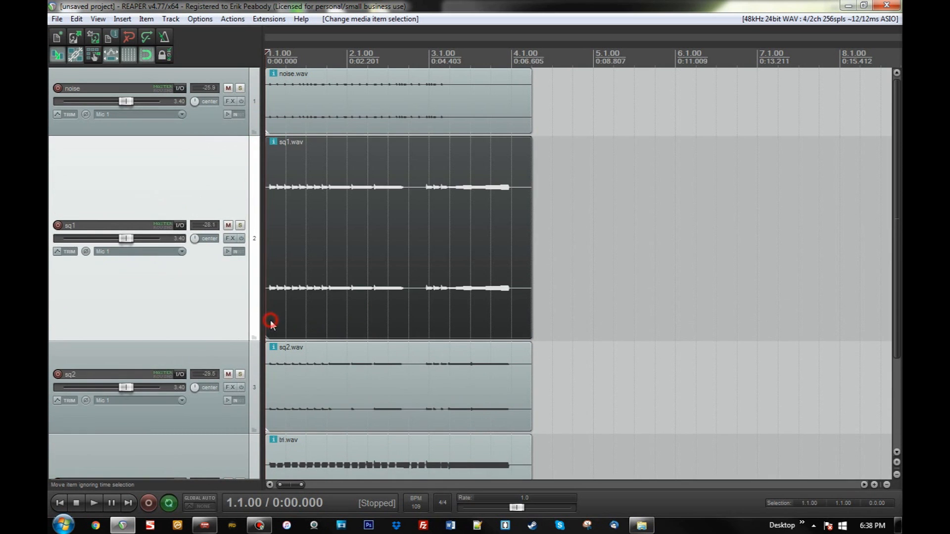
{"action": "scroll", "coordinate": [332, 318], "scroll_direction": "up", "scroll_amount": 2}
{"action": "scroll", "coordinate": [337, 319], "scroll_direction": "up", "scroll_amount": 3}
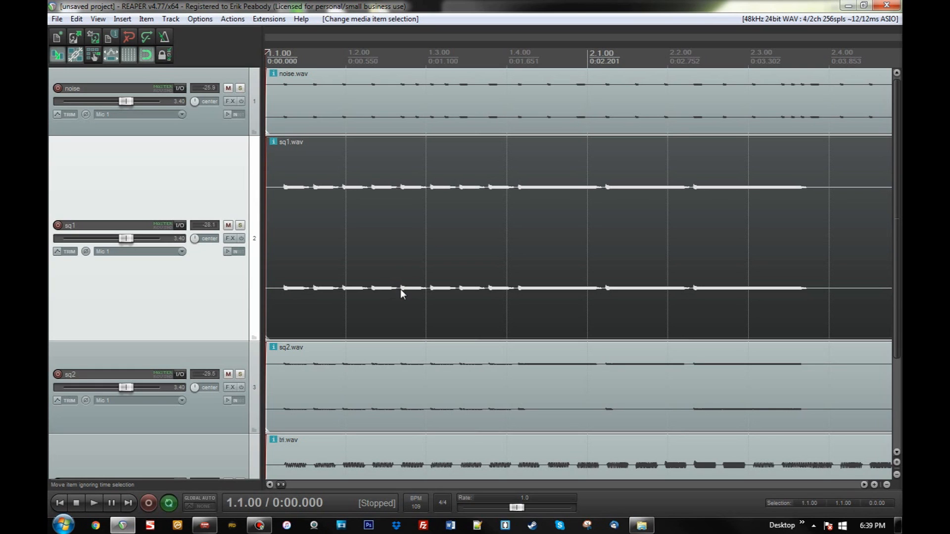
- Turn off snapping and place the edit cursor at arbitrary positions between the grid lines on the sq1 item
{"action": "left_click", "coordinate": [312, 275]}
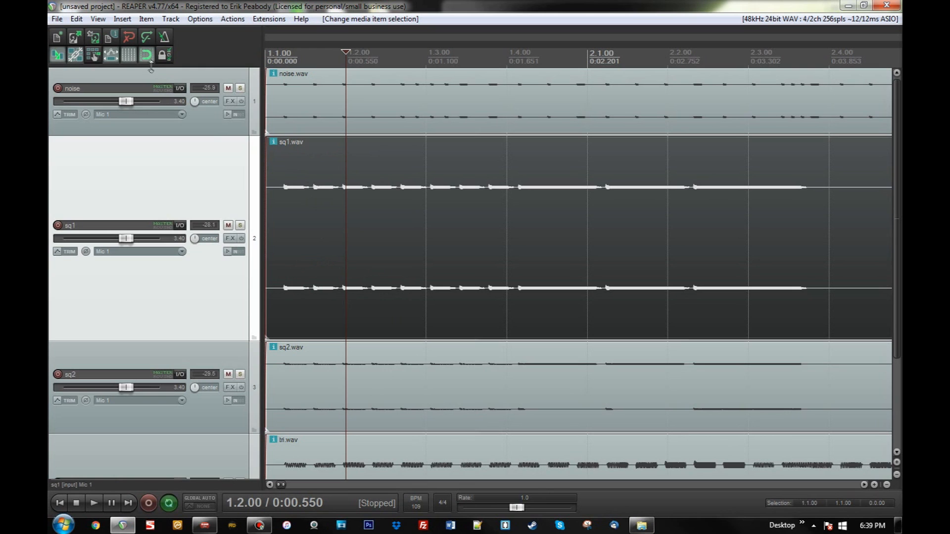
{"action": "left_click", "coordinate": [324, 225]}
{"action": "left_click", "coordinate": [335, 225]}
{"action": "left_click", "coordinate": [343, 226]}
{"action": "left_click", "coordinate": [362, 226]}
{"action": "left_click", "coordinate": [373, 226]}
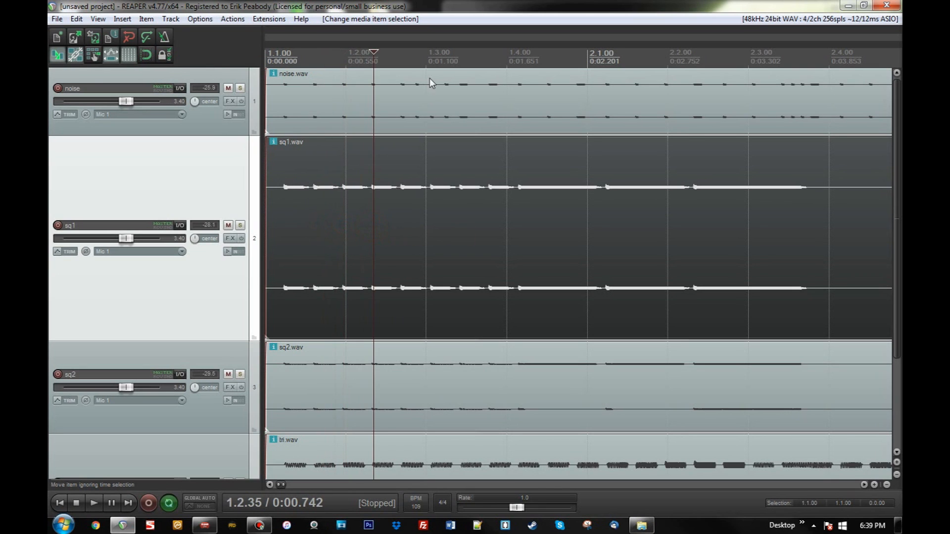
{"action": "left_click", "coordinate": [463, 272]}
{"action": "left_click", "coordinate": [557, 267]}
{"action": "left_click", "coordinate": [640, 255]}
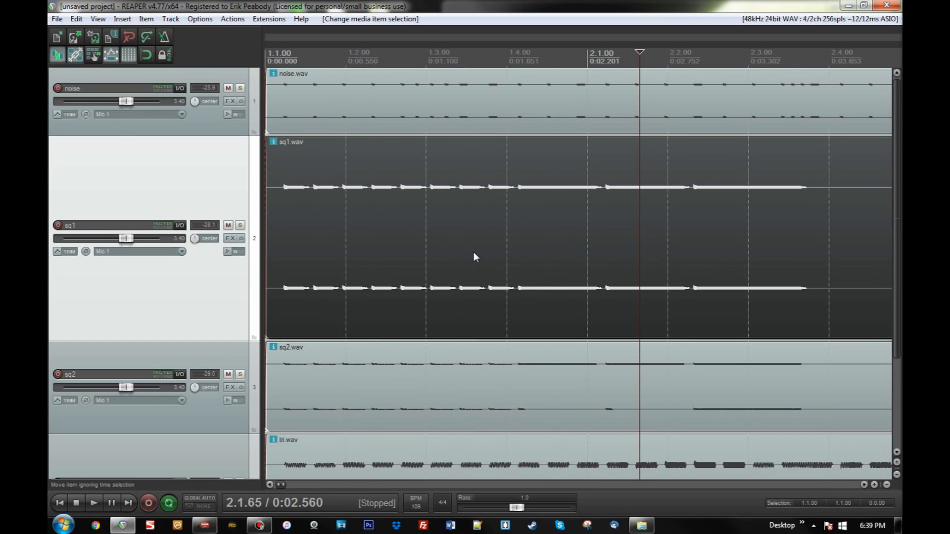
- Solo the sq1 track and play it from its first note
{"action": "left_click", "coordinate": [285, 229]}
{"action": "scroll", "coordinate": [384, 250], "scroll_direction": "up", "scroll_amount": 3}
{"action": "left_click", "coordinate": [240, 227]}
{"action": "scroll", "coordinate": [415, 240], "scroll_direction": "up", "scroll_amount": 3}
{"action": "key", "text": "space"}
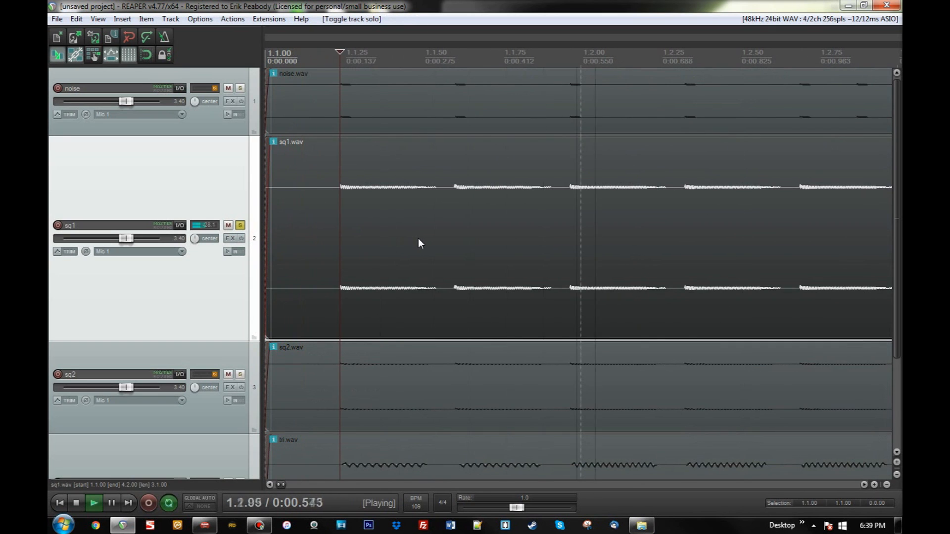
{"action": "left_click", "coordinate": [327, 227]}
{"action": "key", "text": "space"}
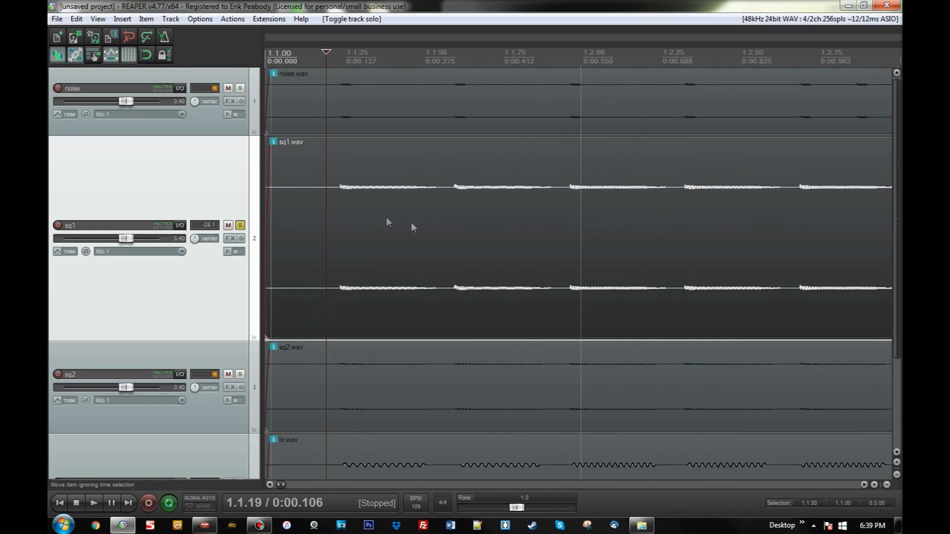
- Make a time selection over sq1's first note, about 1.1.24 to 1.1.50, and play it looped from the project start
{"action": "left_click", "coordinate": [342, 204]}
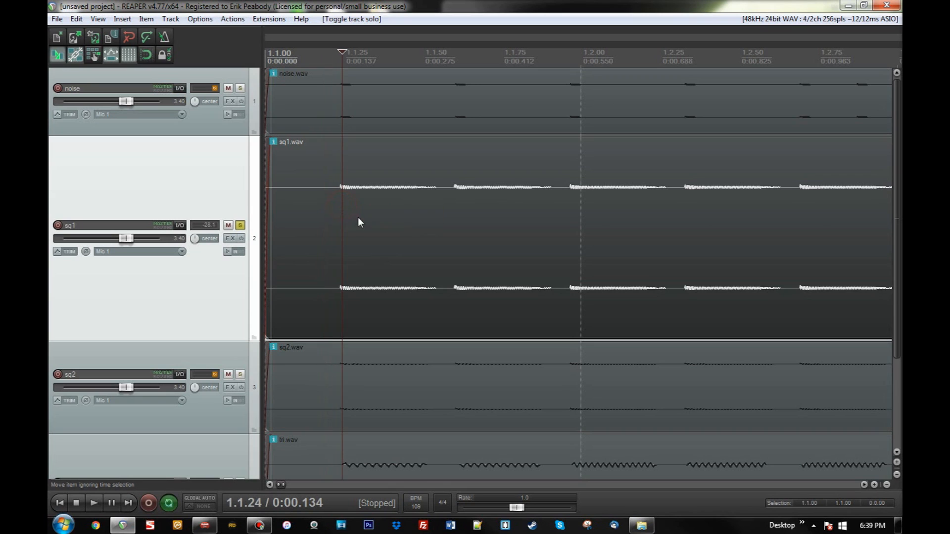
{"action": "key", "text": "shift"}
{"action": "left_click", "coordinate": [423, 214], "text": "shift"}
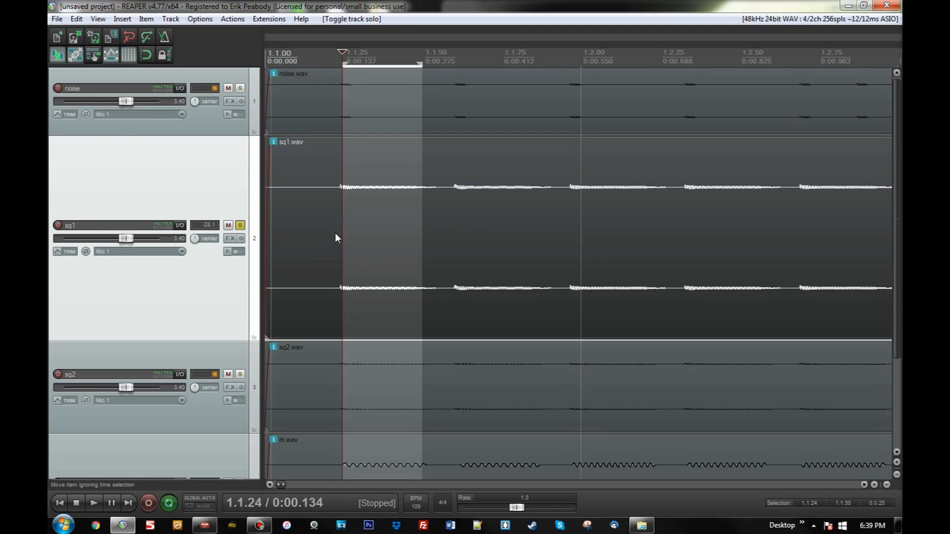
{"action": "left_click", "coordinate": [267, 241]}
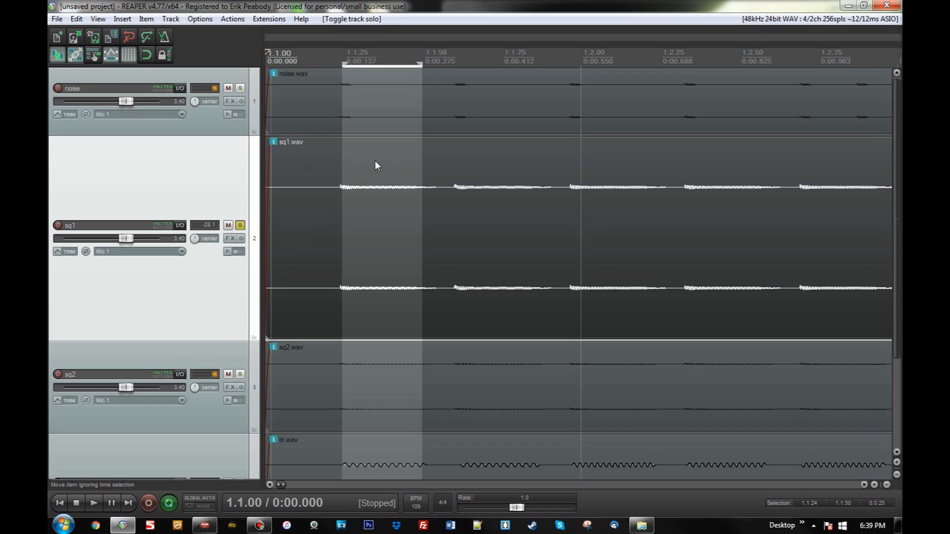
{"action": "key", "text": "space"}
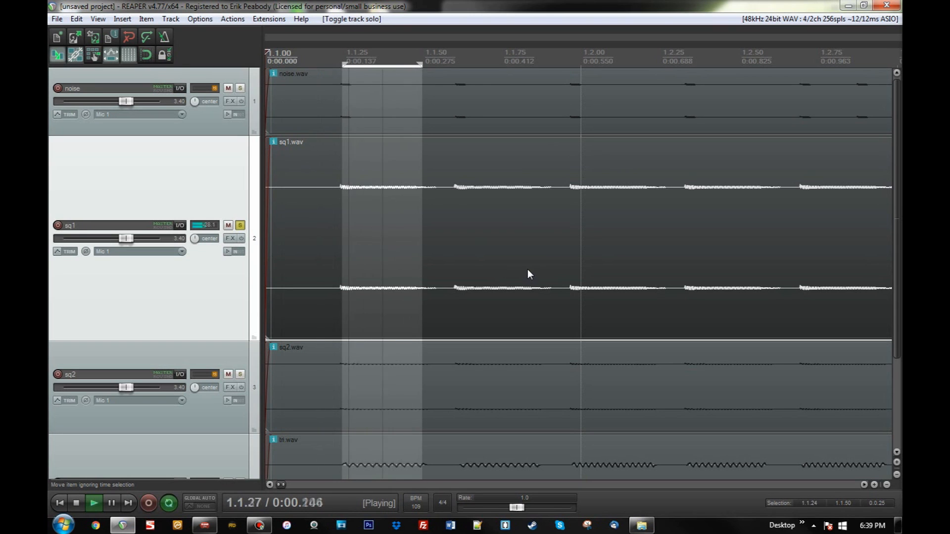
{"action": "key", "text": "space"}
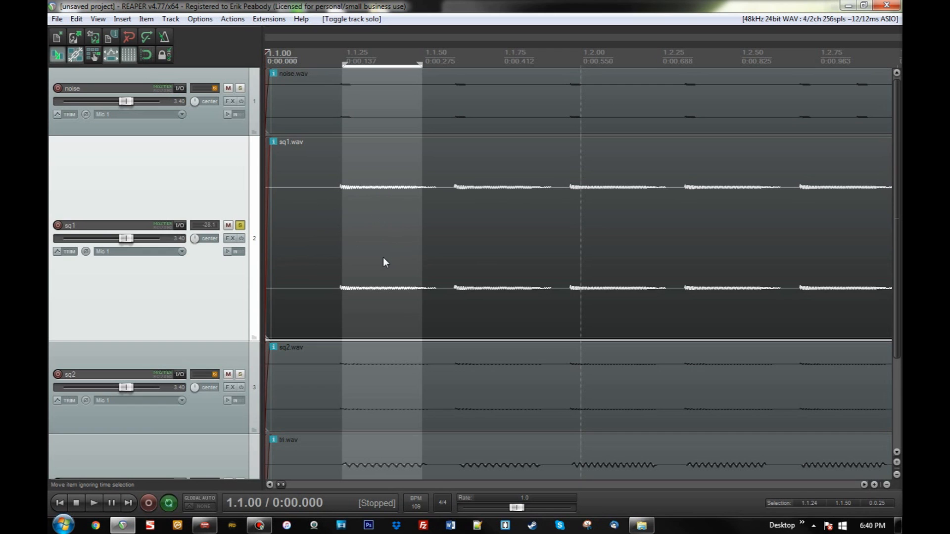
{"action": "key", "text": "space"}
{"action": "key", "text": "space"}
- Replace the time selection with one over sq1's second note, about 1.1.62 to 1.1.87, loop it, and clear the selection
{"action": "left_click", "coordinate": [462, 215]}
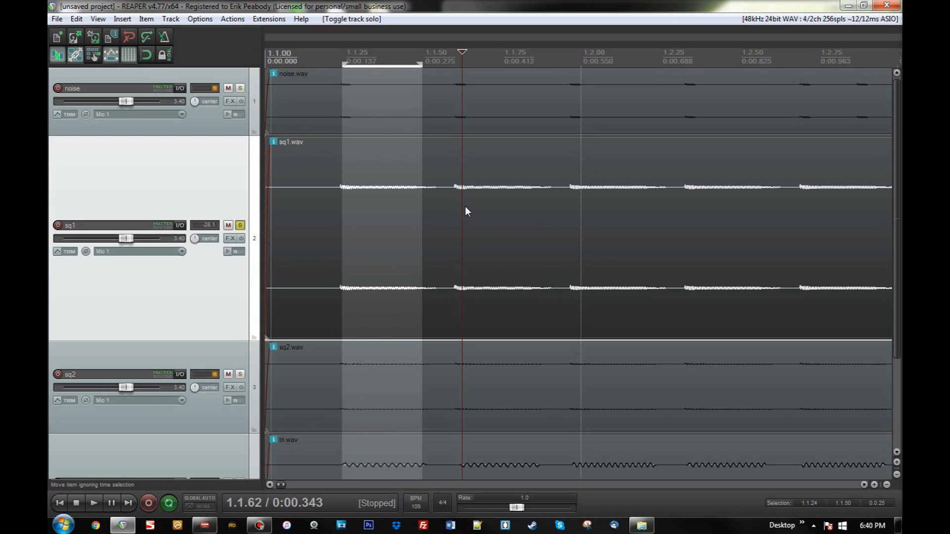
{"action": "key", "text": "Escape"}
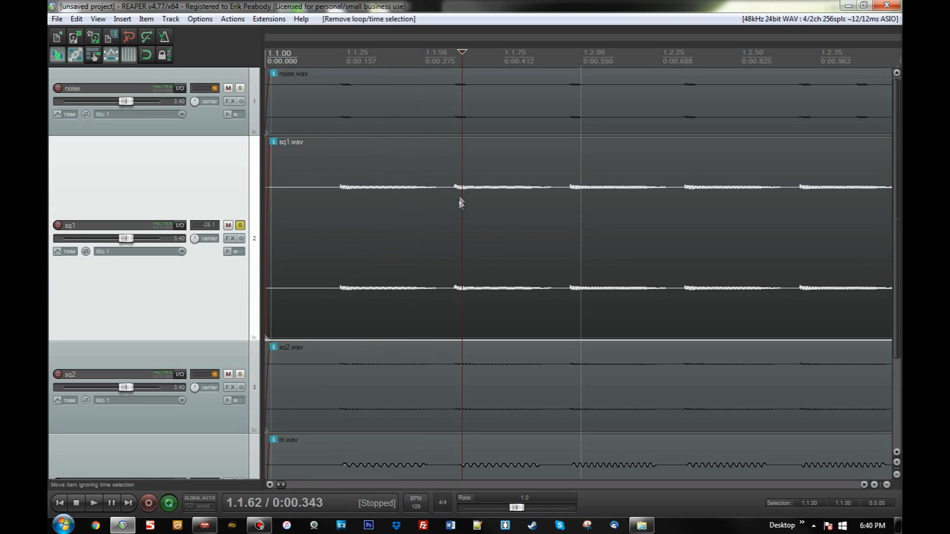
{"action": "left_click_drag", "start_coordinate": [462, 203], "coordinate": [540, 207]}
{"action": "key", "text": "space"}
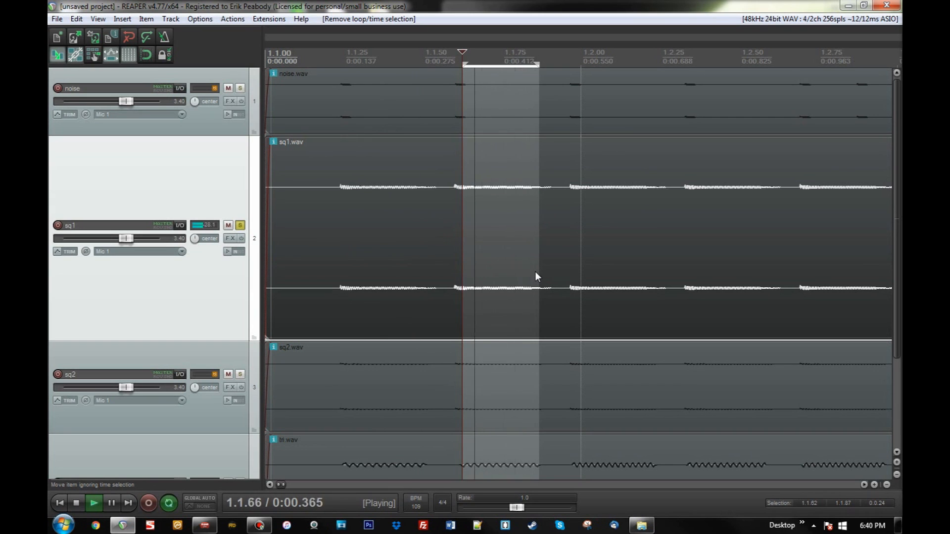
{"action": "key", "text": "space"}
{"action": "key", "text": "Escape"}
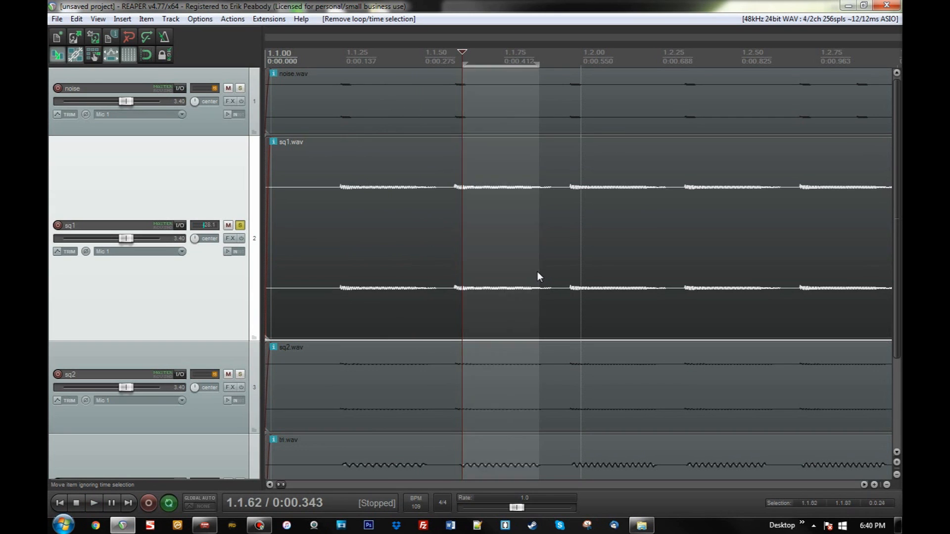
- Time-select sq1's third note, about 1.1.99 to 1.2.21, play it looped, and clear the selection
{"action": "left_click", "coordinate": [579, 233]}
{"action": "left_click_drag", "start_coordinate": [579, 233], "coordinate": [646, 224]}
{"action": "key", "text": "space"}
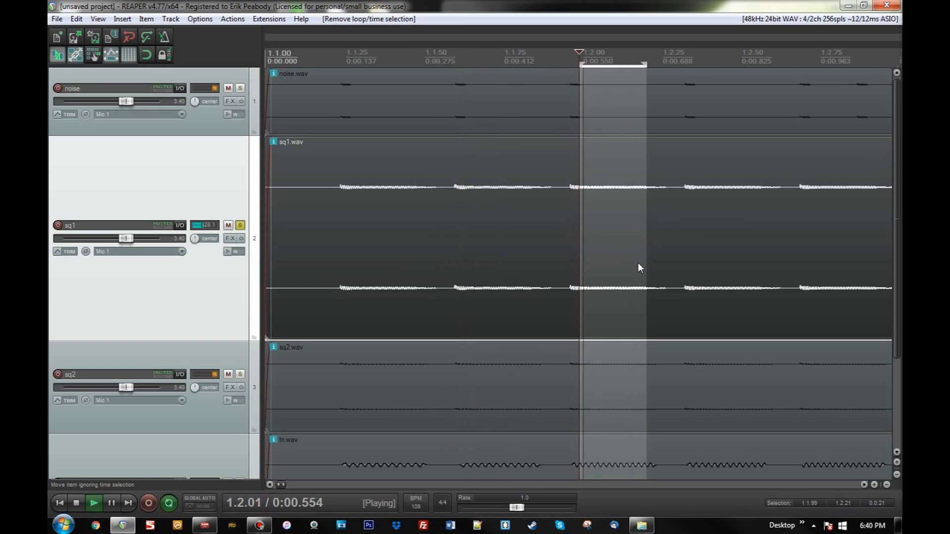
{"action": "key", "text": "space"}
{"action": "key", "text": "Escape"}
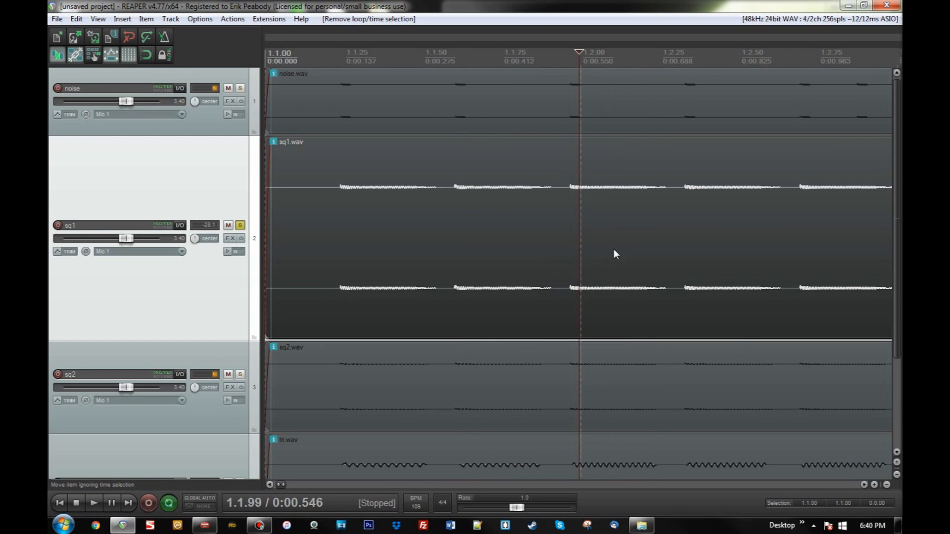
- Unsolo the sq1 track, return the edit cursor to the project start, and lower the playback rate to 0.49
{"action": "scroll", "coordinate": [608, 263], "scroll_direction": "down", "scroll_amount": 5}
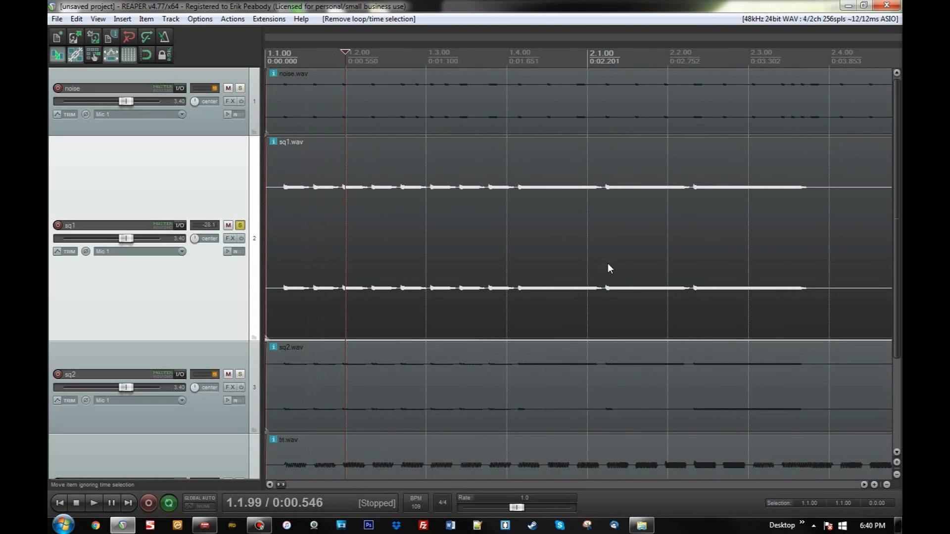
{"action": "scroll", "coordinate": [609, 268], "scroll_direction": "up", "scroll_amount": 5}
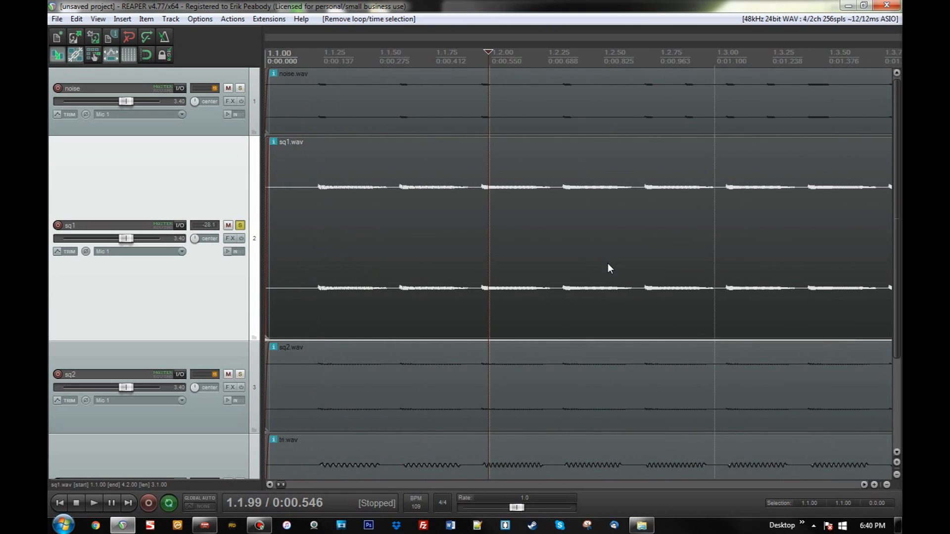
{"action": "scroll", "coordinate": [577, 269], "scroll_direction": "up", "scroll_amount": 2}
{"action": "mouse_move", "coordinate": [516, 510]}
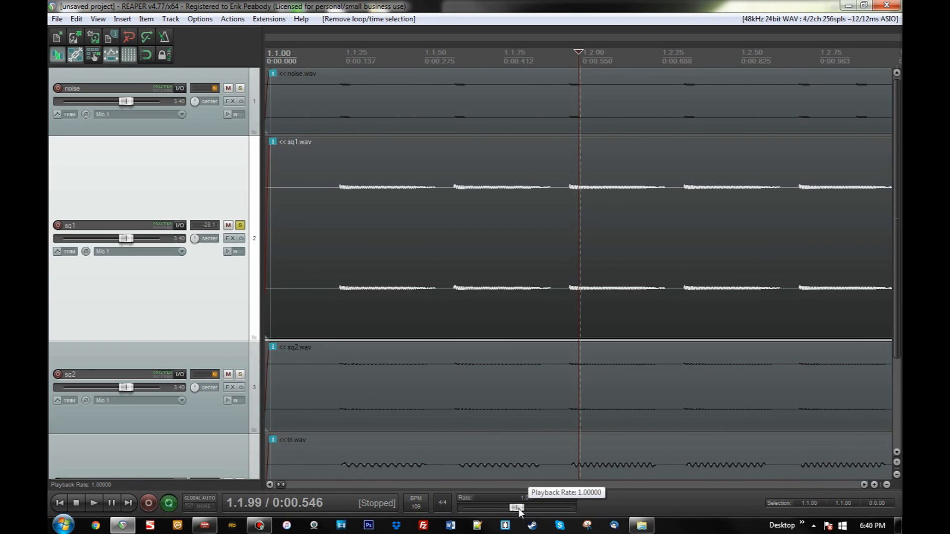
{"action": "left_click", "coordinate": [240, 225]}
{"action": "key", "text": "Home"}
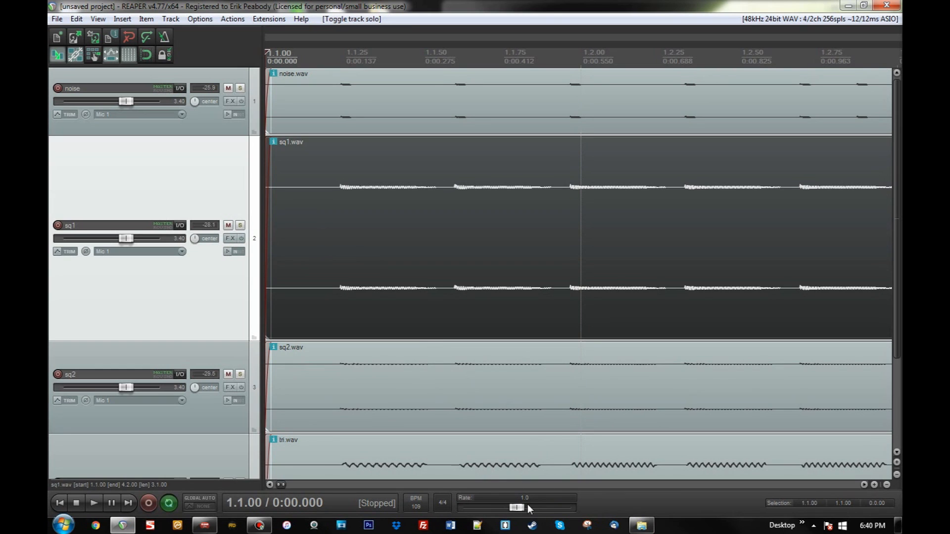
{"action": "left_click_drag", "start_coordinate": [517, 506], "coordinate": [481, 508]}
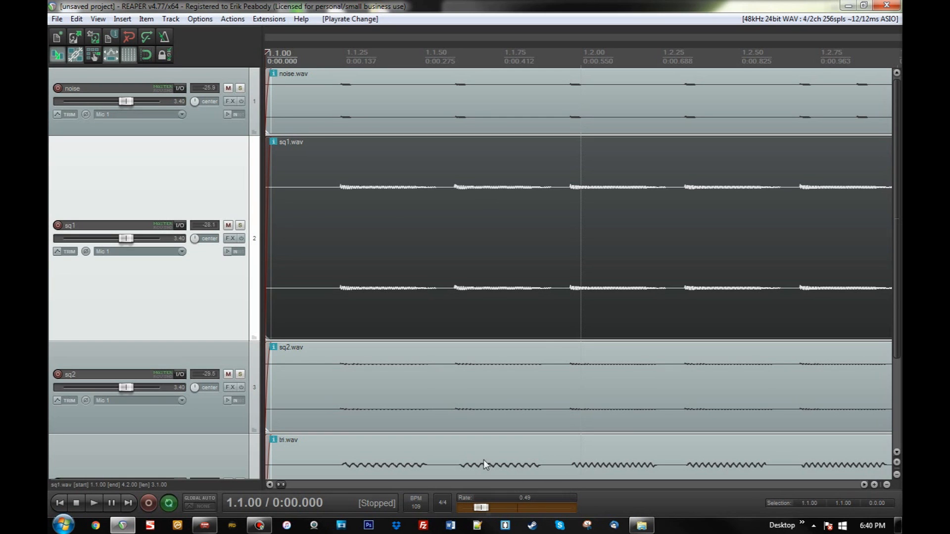
- Play all channels from the project start at the reduced rate, bringing the full length of the items into view, and stop
{"action": "key", "text": "space"}
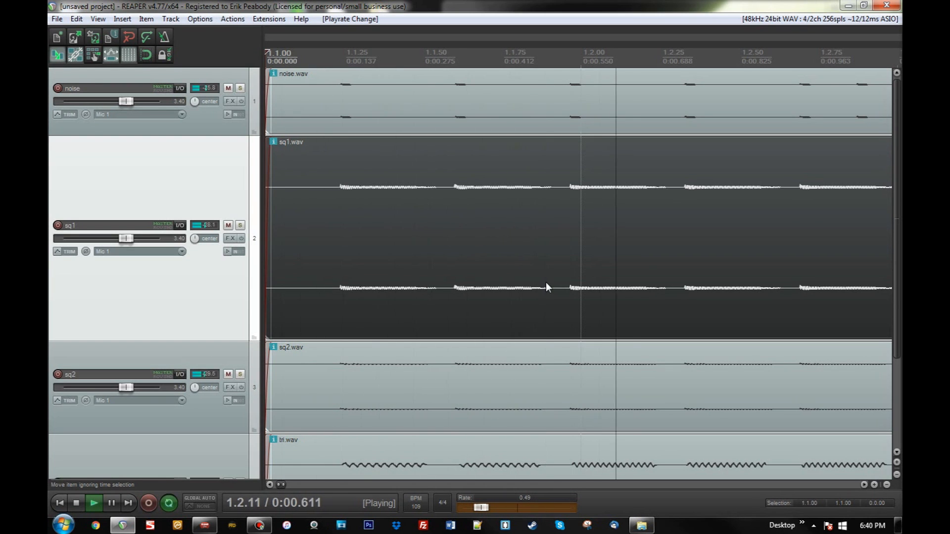
{"action": "scroll", "coordinate": [546, 287], "scroll_direction": "down", "scroll_amount": 5}
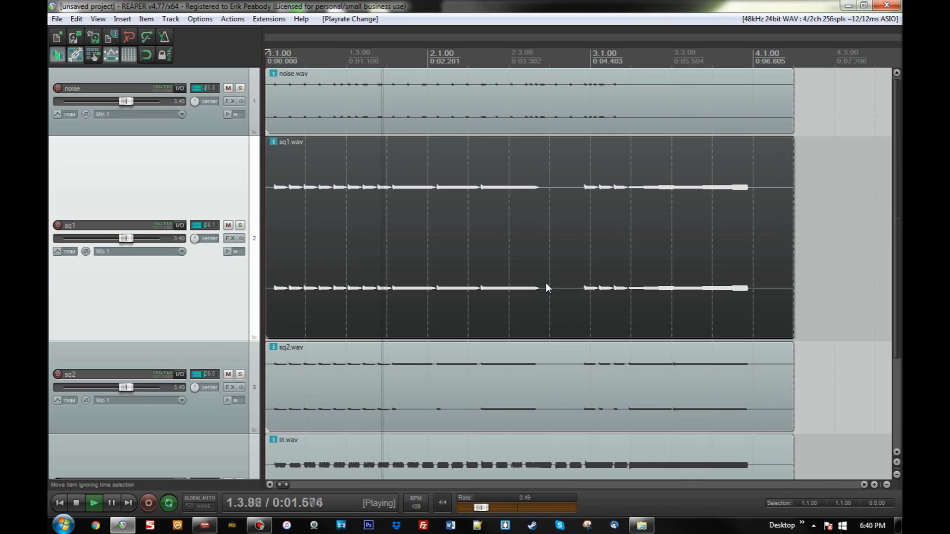
{"action": "key", "text": "space"}
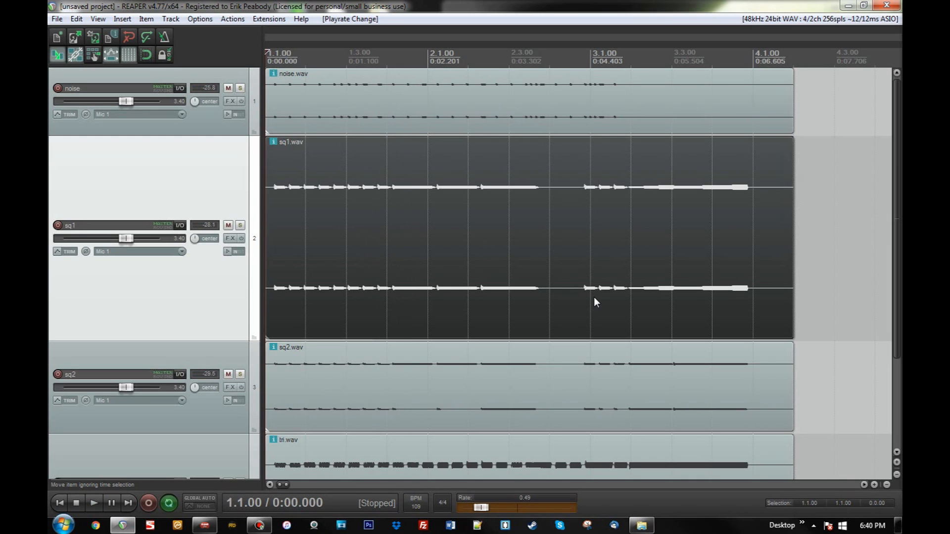
- Set the playback rate to 0.25 and listen to all channels from the project start
{"action": "left_click_drag", "start_coordinate": [480, 507], "coordinate": [466, 507]}
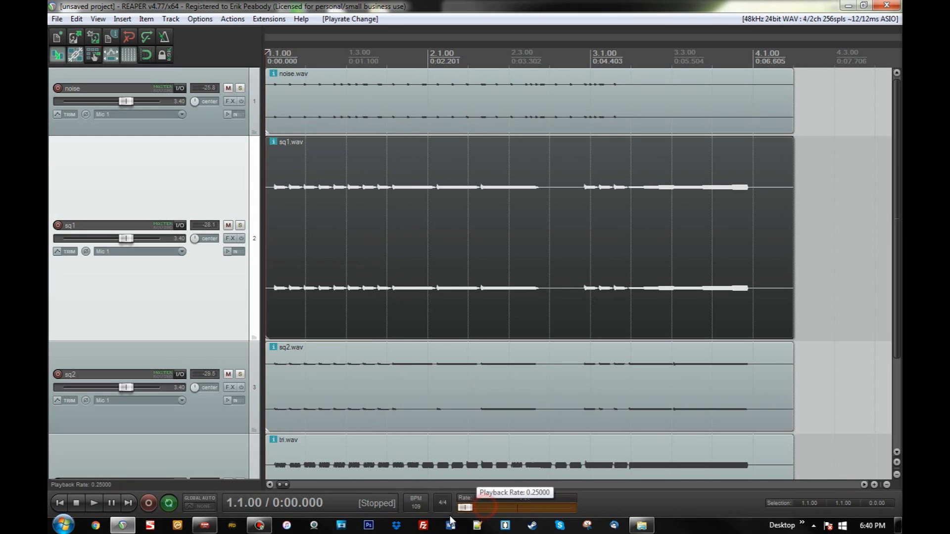
{"action": "key", "text": "space"}
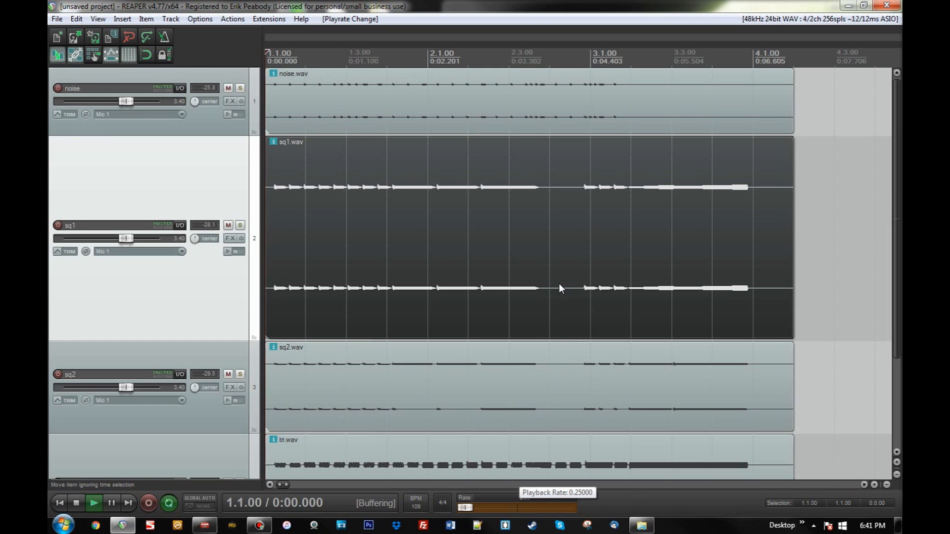
{"action": "scroll", "coordinate": [560, 287], "scroll_direction": "up", "scroll_amount": 3}
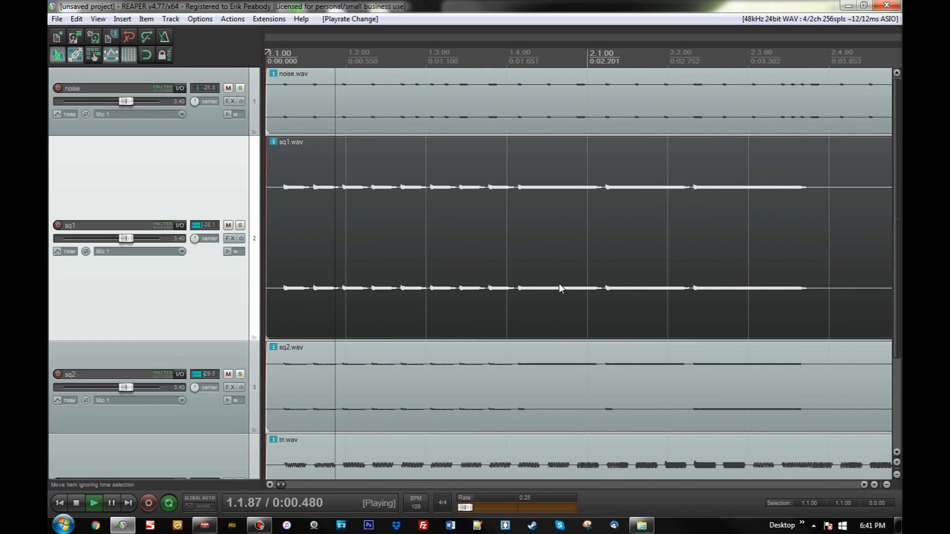
{"action": "key", "text": "space"}
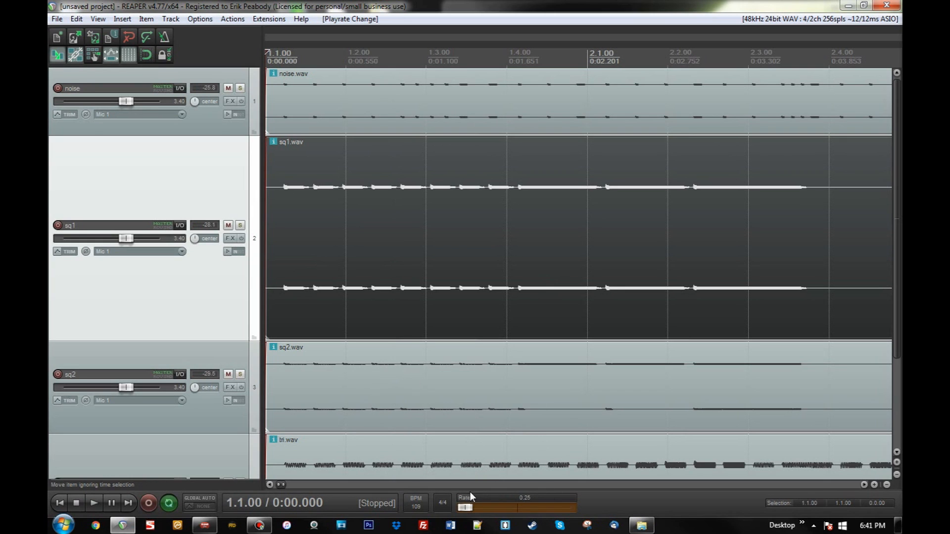
- Raise the playback rate back to 1.0 and enable preserving pitch in audio items when changing the master playrate
{"action": "key", "text": "space"}
{"action": "left_click_drag", "start_coordinate": [465, 512], "coordinate": [520, 512]}
{"action": "key", "text": "space"}
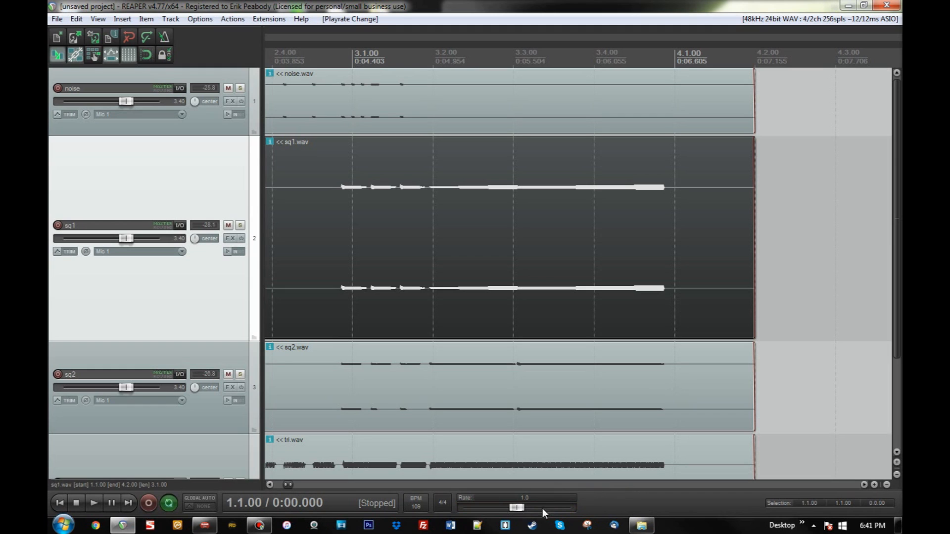
{"action": "right_click", "coordinate": [514, 510]}
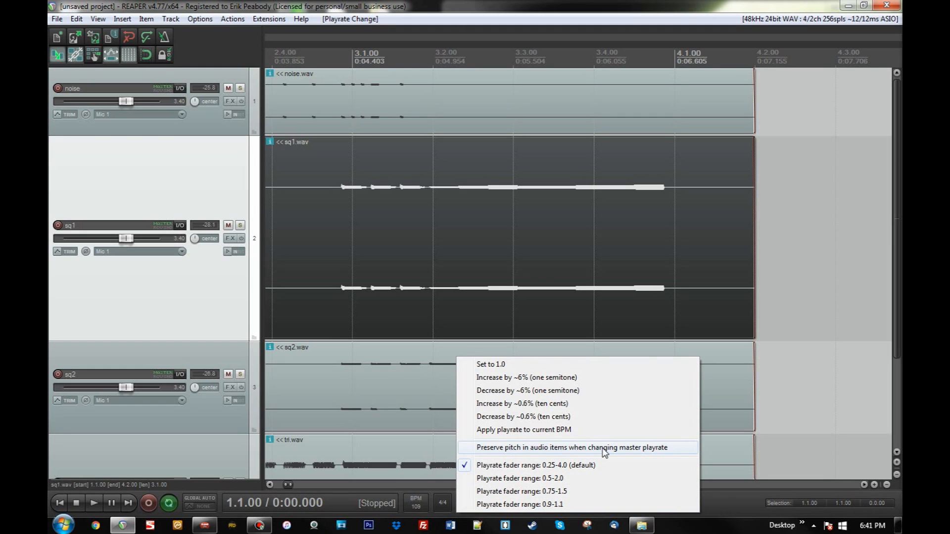
{"action": "left_click", "coordinate": [499, 447]}
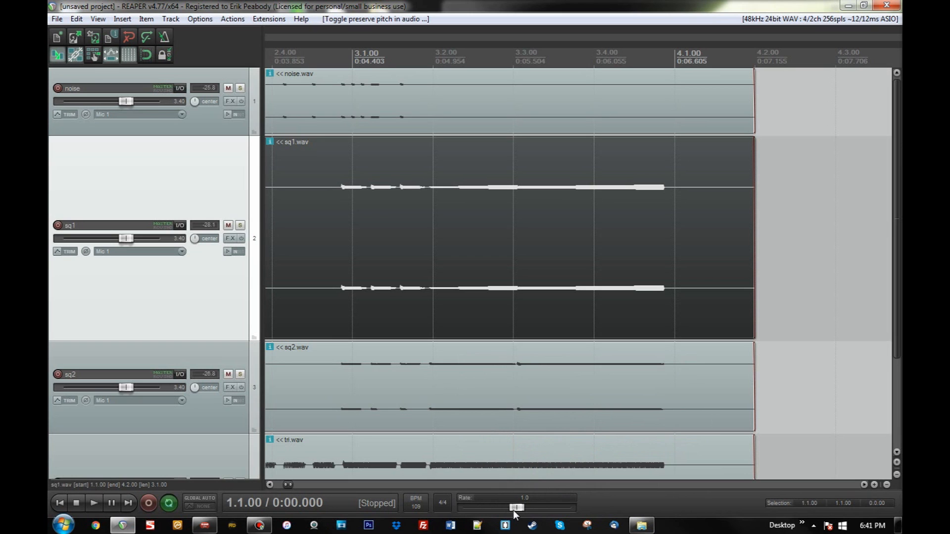
- Lower the playback rate to 0.25 again and play the channels from the project start with pitch preservation on
{"action": "left_click_drag", "start_coordinate": [515, 508], "coordinate": [464, 509]}
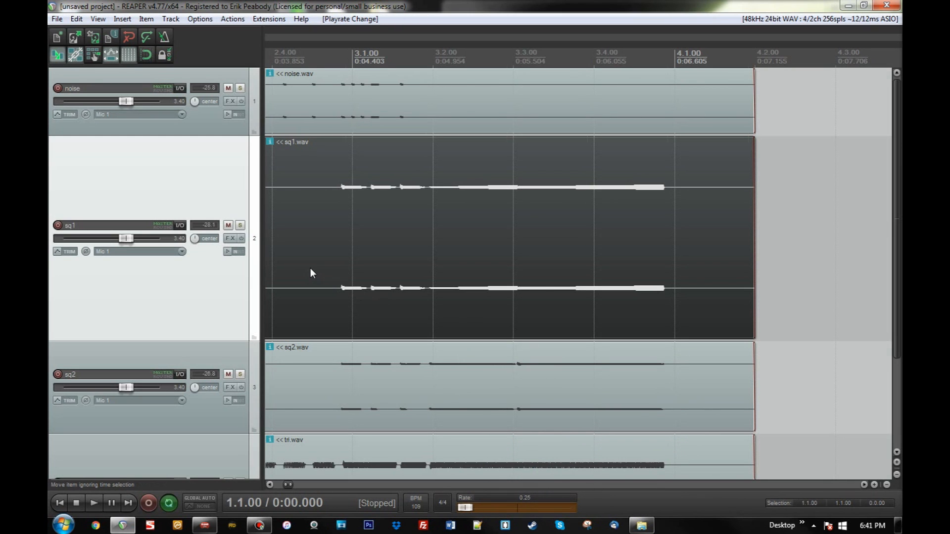
{"action": "scroll", "coordinate": [388, 269], "scroll_direction": "up", "scroll_amount": 6}
{"action": "key", "text": "space"}
{"action": "scroll", "coordinate": [484, 267], "scroll_direction": "down", "scroll_amount": 1}
{"action": "scroll", "coordinate": [485, 267], "scroll_direction": "down", "scroll_amount": 2}
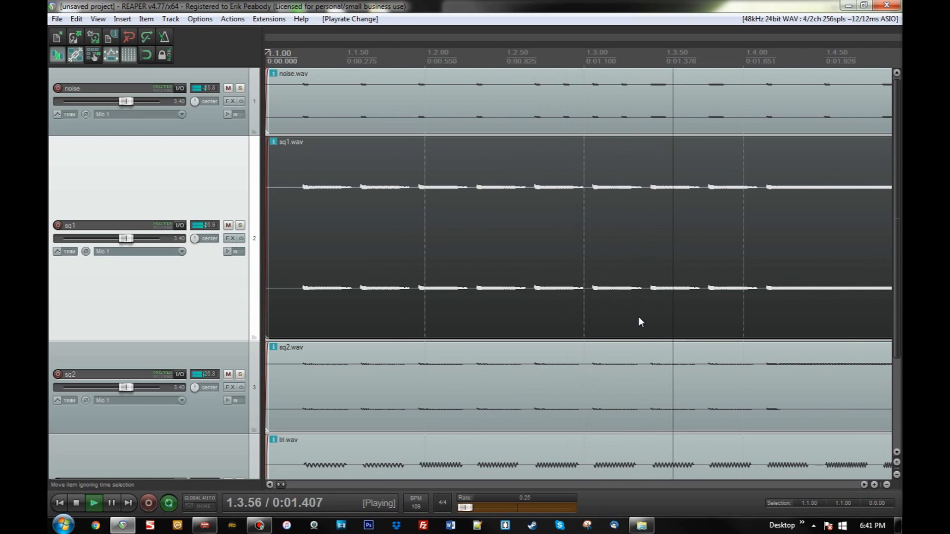
{"action": "key", "text": "space"}
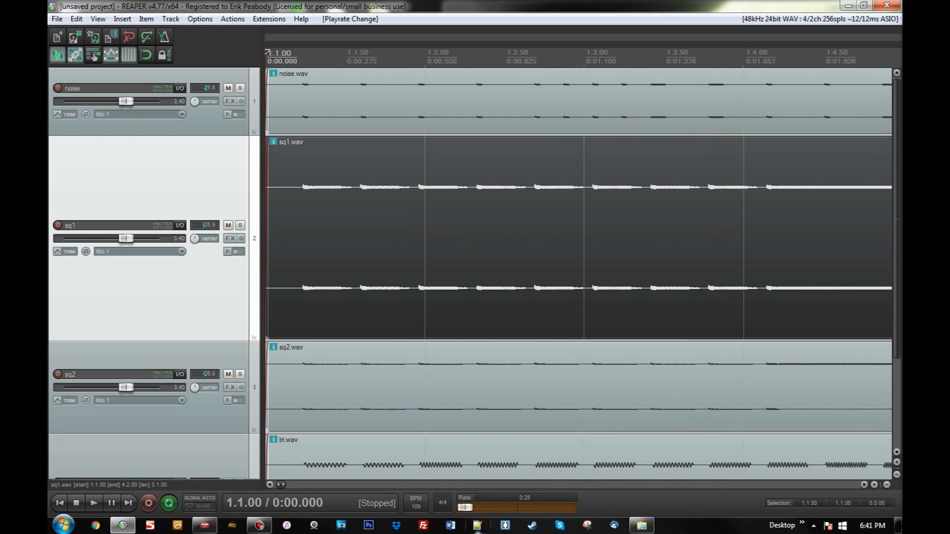
- Reset the playback rate to 1.0 and play the start of the project briefly
{"action": "double_click", "coordinate": [465, 508]}
{"action": "key", "text": "space"}
{"action": "key", "text": "space"}
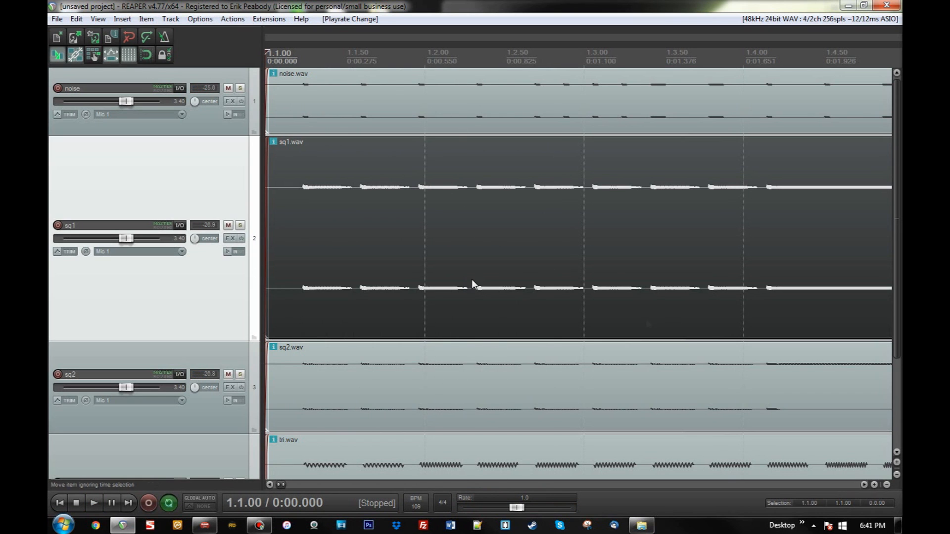
- Reduce the sq1 track's height so all four tracks fit in the arrangement, and select the noise track
{"action": "left_click_drag", "start_coordinate": [115, 340], "coordinate": [118, 254]}
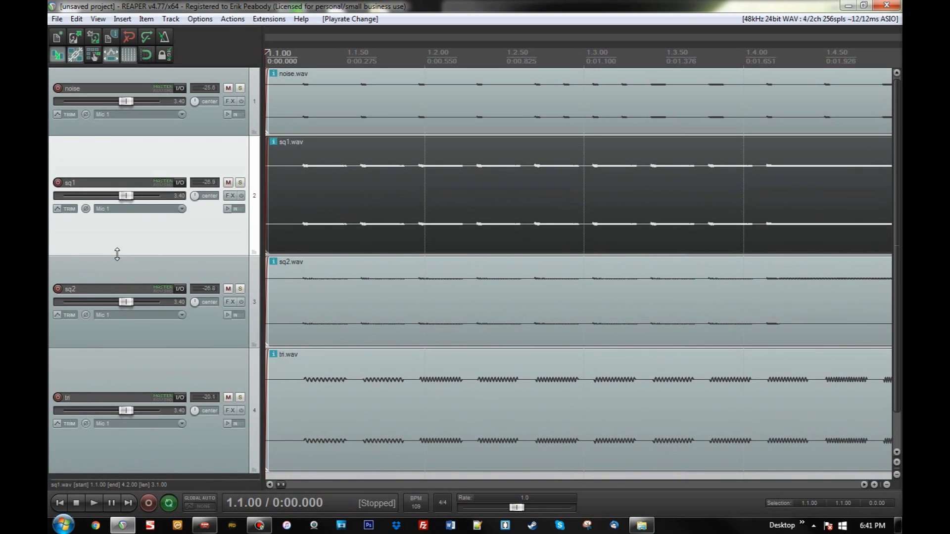
{"action": "left_click", "coordinate": [234, 131]}
{"action": "scroll", "coordinate": [338, 120], "scroll_direction": "down", "scroll_amount": 8}
{"action": "scroll", "coordinate": [338, 119], "scroll_direction": "up", "scroll_amount": 5}
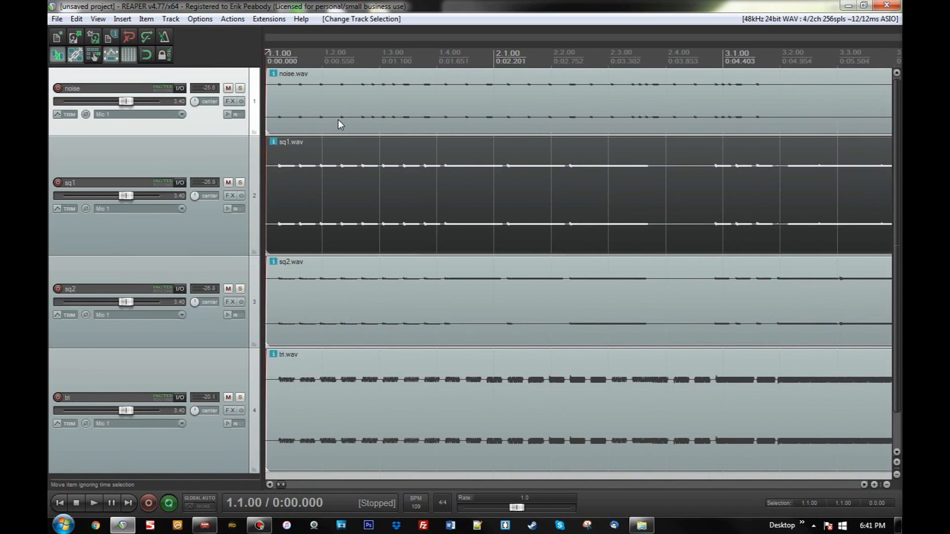
- Solo the noise track to play it from about 1.2.59, and switch the track from solo to mute
{"action": "left_click", "coordinate": [240, 88]}
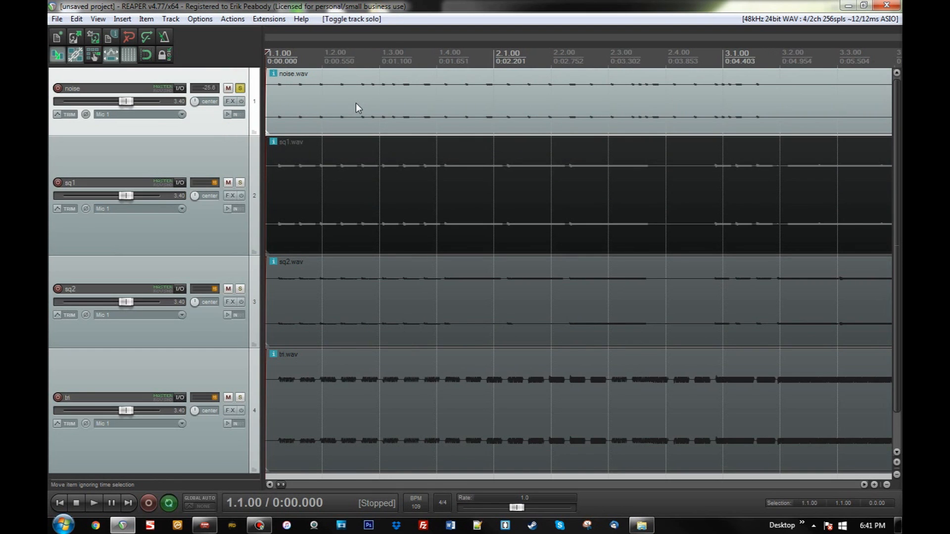
{"action": "left_click", "coordinate": [356, 103]}
{"action": "key", "text": "space"}
{"action": "key", "text": "space"}
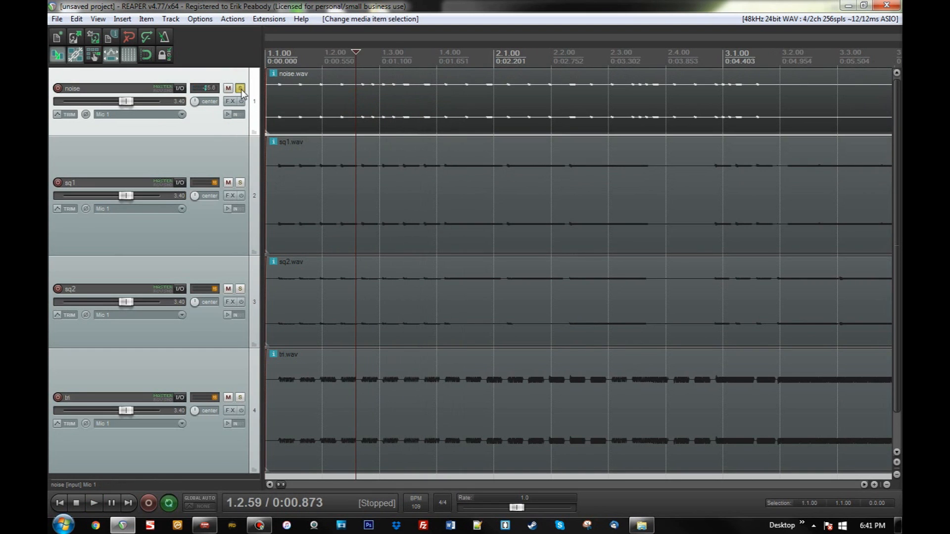
{"action": "left_click", "coordinate": [240, 88]}
{"action": "left_click", "coordinate": [228, 88]}
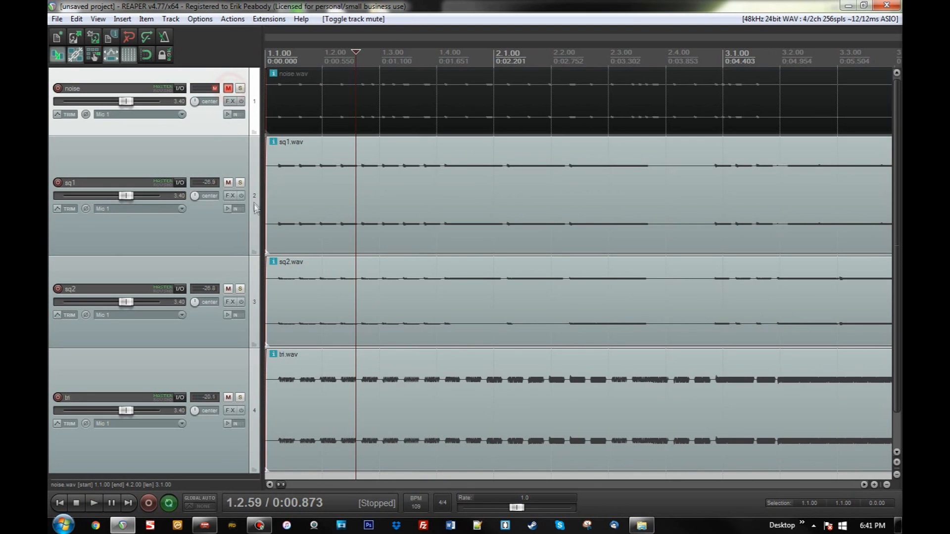
- Solo the sq1 track and play it briefly from the project start
{"action": "left_click", "coordinate": [240, 183]}
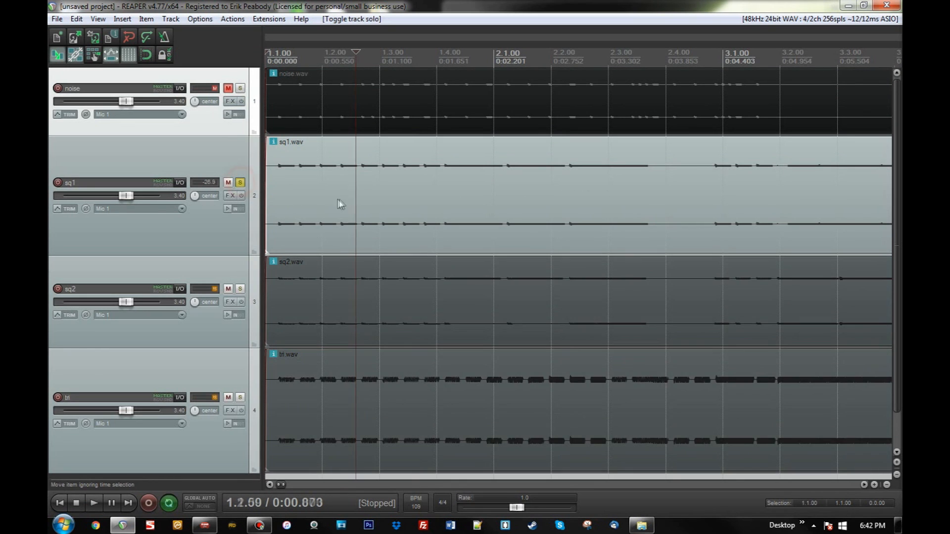
{"action": "key", "text": "w"}
{"action": "scroll", "coordinate": [362, 198], "scroll_direction": "up", "scroll_amount": 4}
{"action": "key", "text": "space"}
{"action": "key", "text": "space"}
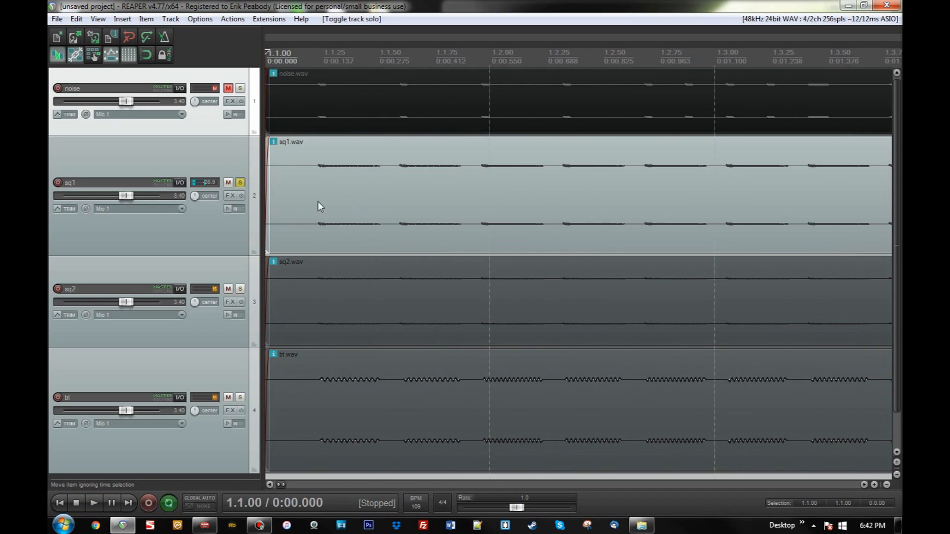
- Loop sq1's first note with a time selection from about 1.1.28 to 1.1.44, and extend it to about 1.1.78
{"action": "left_click_drag", "start_coordinate": [329, 189], "coordinate": [363, 195]}
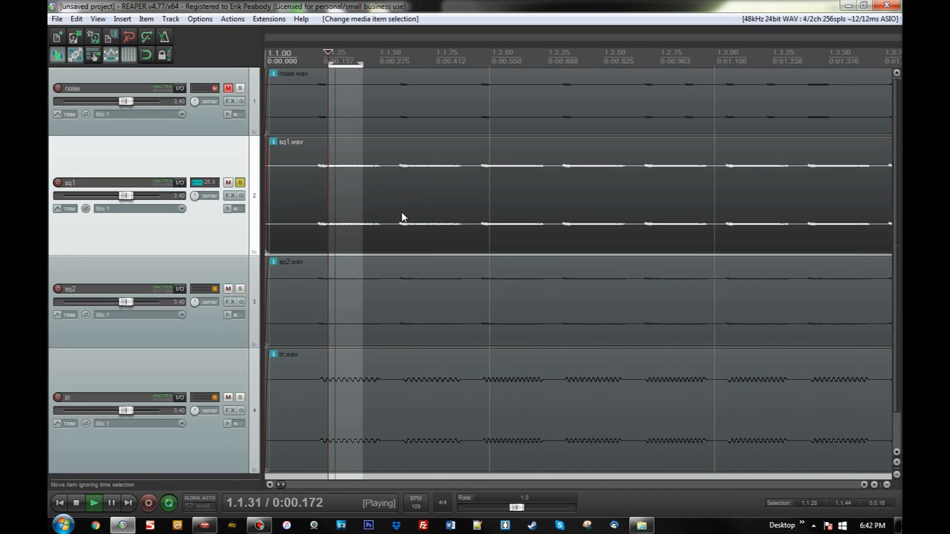
{"action": "left_click", "coordinate": [411, 201]}
{"action": "left_click", "coordinate": [440, 197], "text": "shift"}
{"action": "key", "text": "space"}
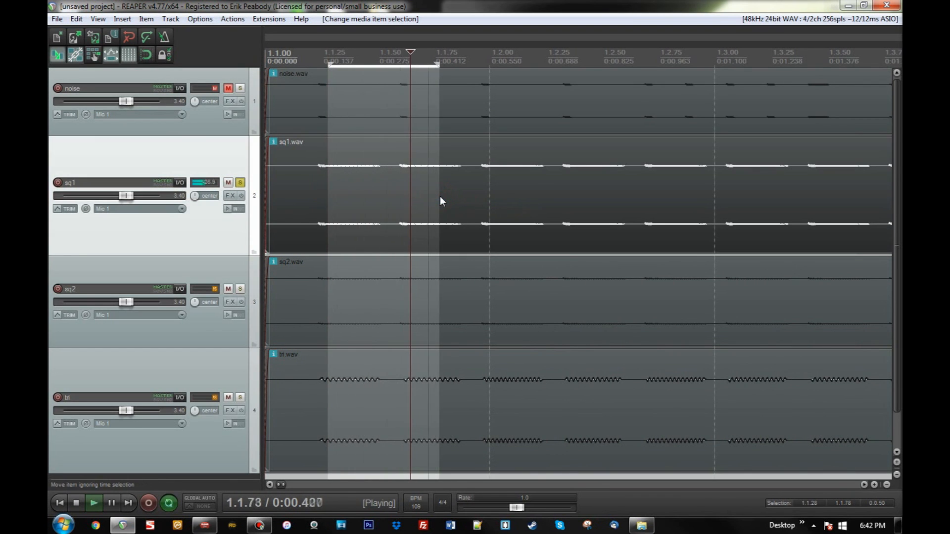
- Replace the time selection with one over sq1's second note, about 1.1.65 to 1.1.80, loop it, and clear the selection
{"action": "key", "text": "space"}
{"action": "key", "text": "Escape"}
{"action": "left_click", "coordinate": [444, 201], "text": "shift"}
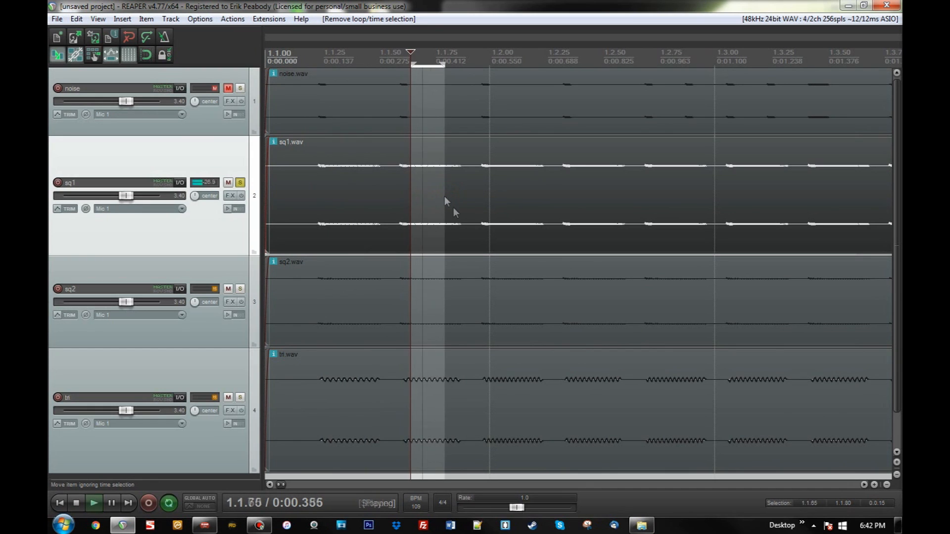
{"action": "key", "text": "Escape"}
- Set the playback rate to about 0.48 and play the soloed sq1 track from its second note
{"action": "left_click_drag", "start_coordinate": [516, 508], "coordinate": [481, 510]}
{"action": "key", "text": "space"}
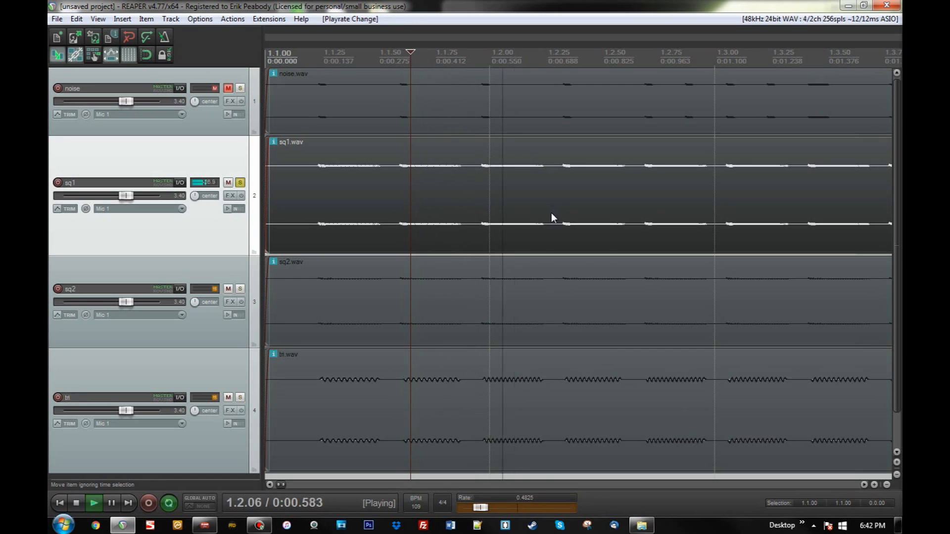
{"action": "key", "text": "space"}
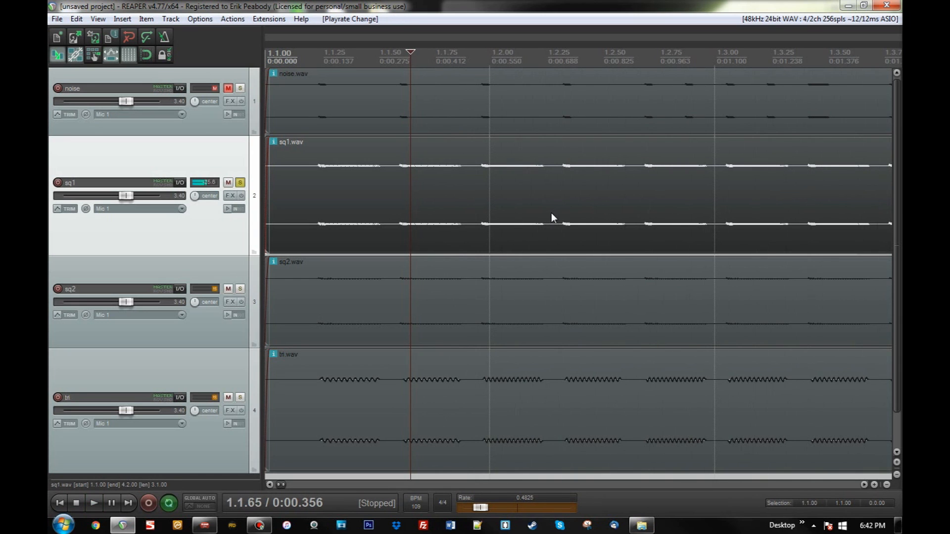
- Reset the playback rate to 1.0, and switch the sq1 track from solo to mute
{"action": "double_click", "coordinate": [486, 506]}
{"action": "scroll", "coordinate": [574, 251], "scroll_direction": "down", "scroll_amount": 7}
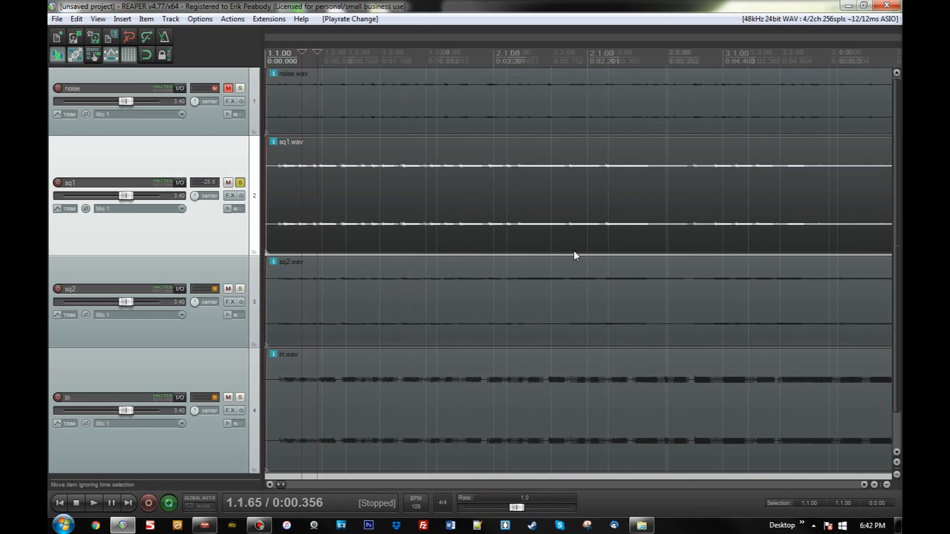
{"action": "scroll", "coordinate": [574, 252], "scroll_direction": "up", "scroll_amount": 2}
{"action": "left_click", "coordinate": [241, 184]}
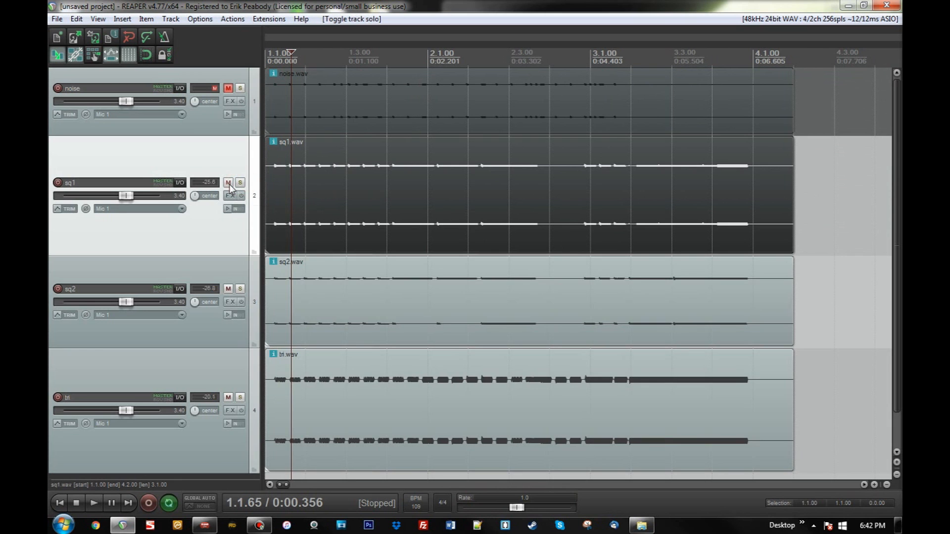
{"action": "left_click", "coordinate": [228, 183]}
- Solo the sq2 track and play it from the project start, with the full items brought back into view
{"action": "left_click", "coordinate": [240, 289]}
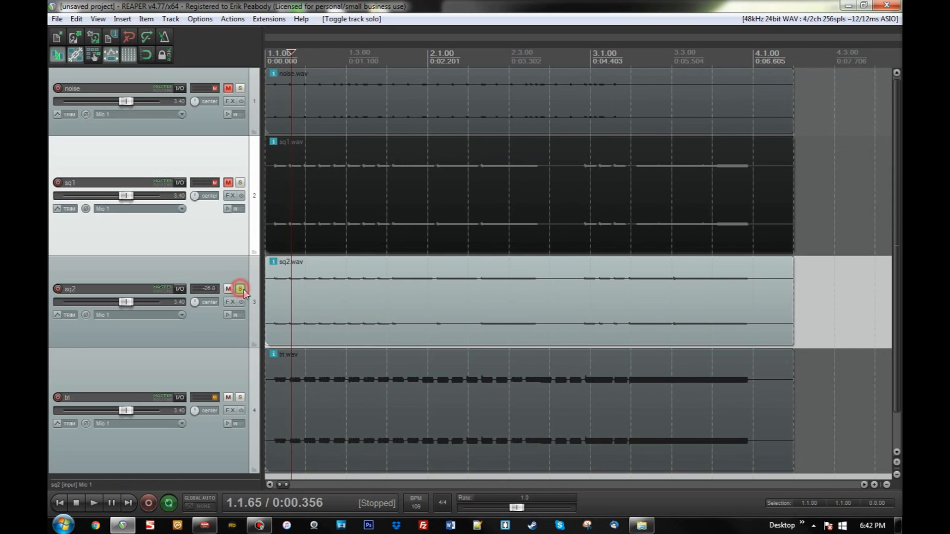
{"action": "scroll", "coordinate": [394, 313], "scroll_direction": "up", "scroll_amount": 4}
{"action": "key", "text": "space"}
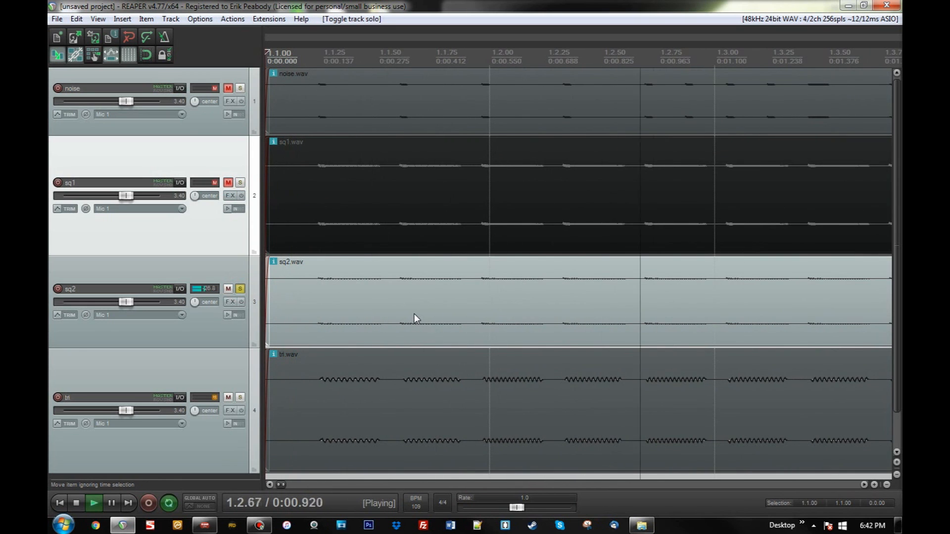
{"action": "key", "text": "space"}
{"action": "scroll", "coordinate": [415, 314], "scroll_direction": "down", "scroll_amount": 4}
{"action": "scroll", "coordinate": [415, 314], "scroll_direction": "up", "scroll_amount": 2}
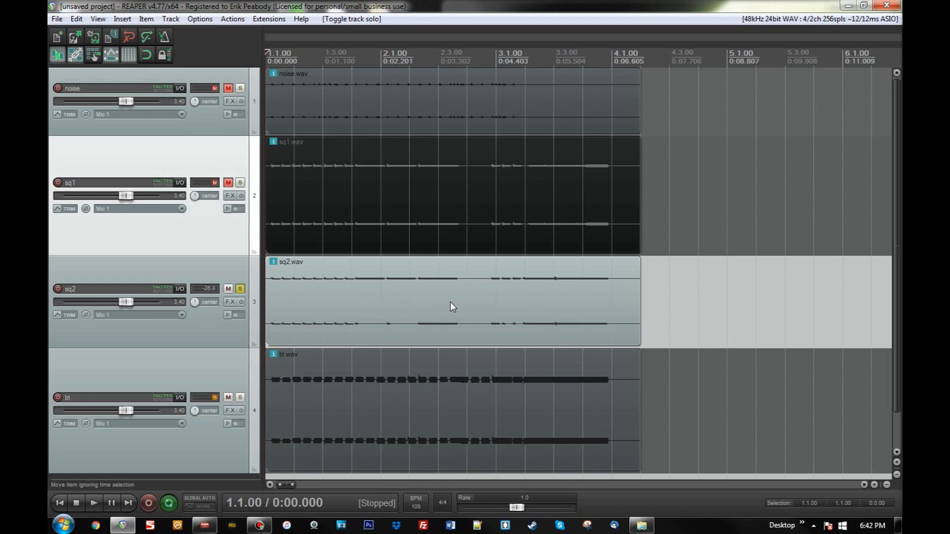
- Start a new empty project, discarding the unsaved one
{"action": "left_click", "coordinate": [55, 21]}
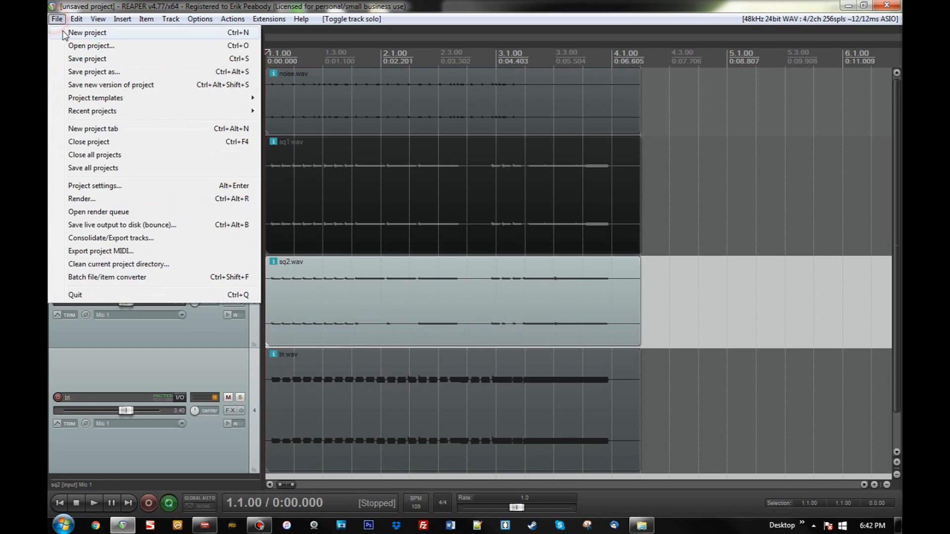
{"action": "left_click", "coordinate": [52, 34]}
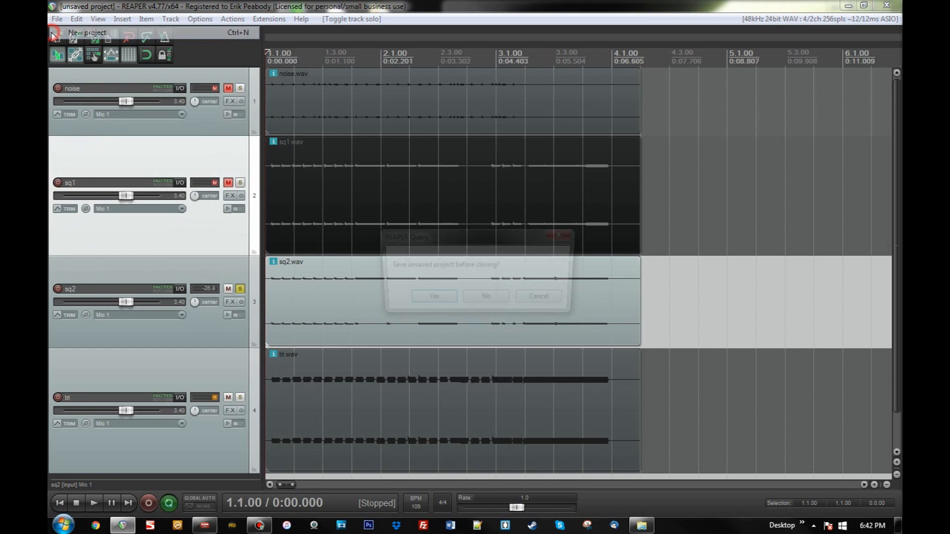
{"action": "left_click", "coordinate": [487, 300]}
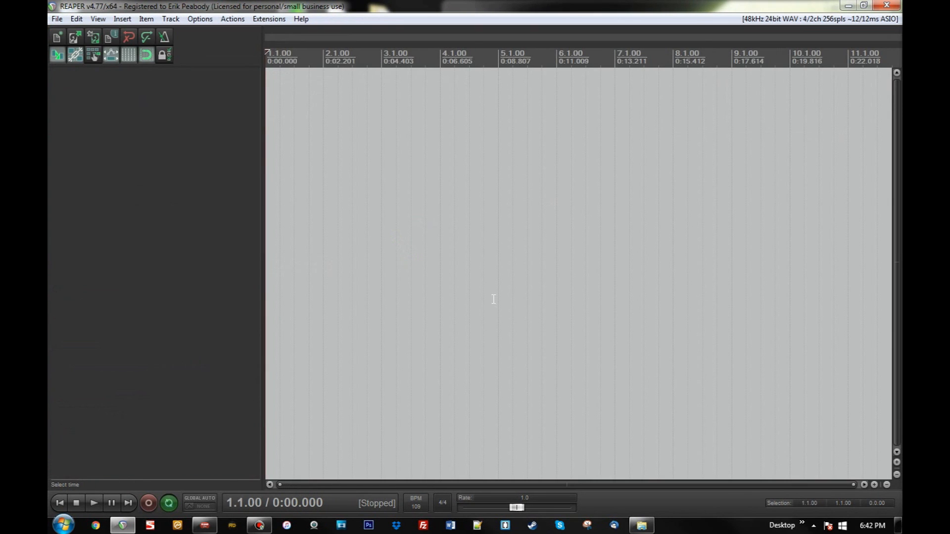
- Close the open Explorer window and open the Rendered folder inside Super Metroid SPC
{"action": "right_click", "coordinate": [641, 525]}
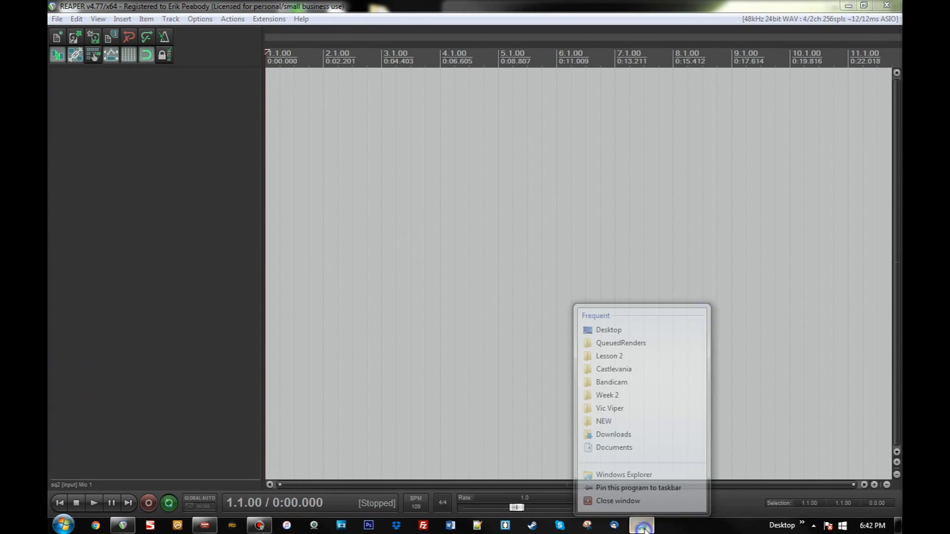
{"action": "left_click", "coordinate": [653, 500]}
{"action": "left_click", "coordinate": [801, 523]}
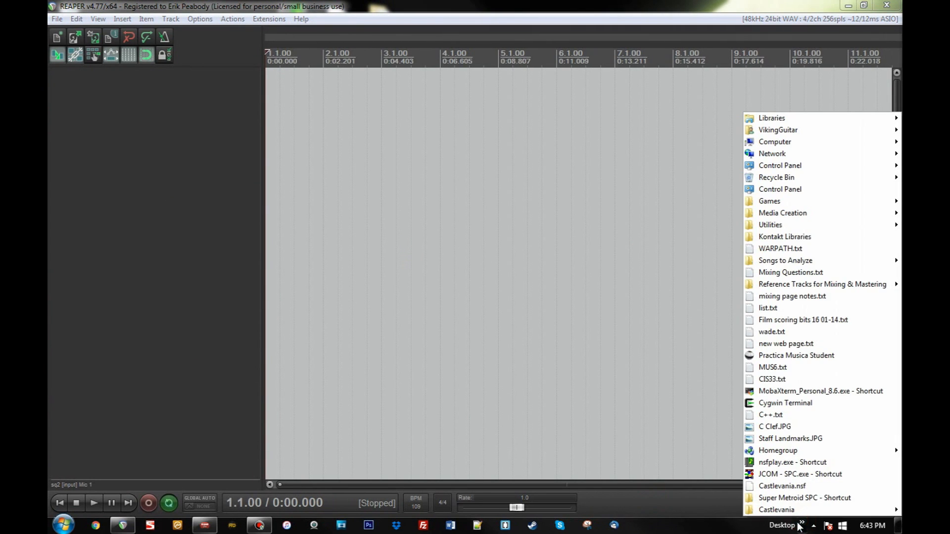
{"action": "left_click", "coordinate": [787, 499]}
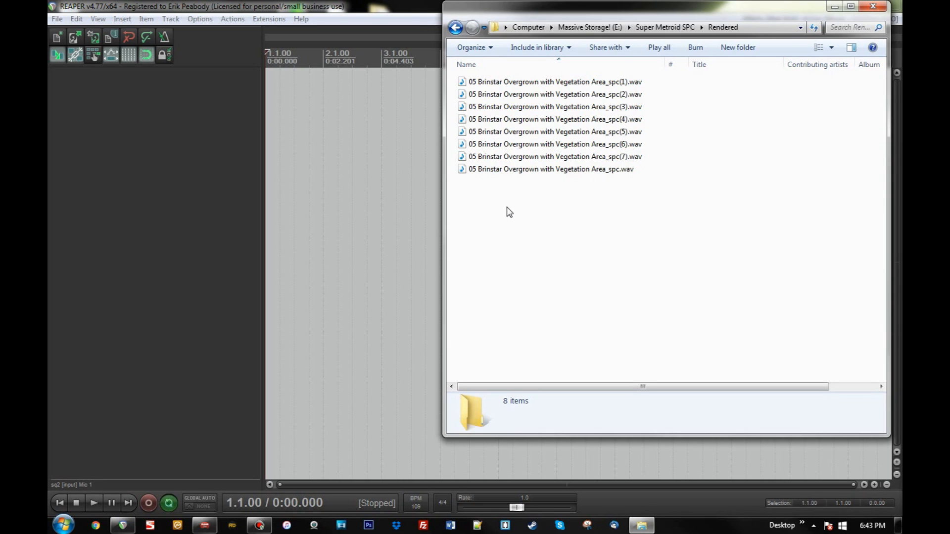
{"action": "left_click", "coordinate": [492, 211]}
{"action": "left_click", "coordinate": [163, 154]}
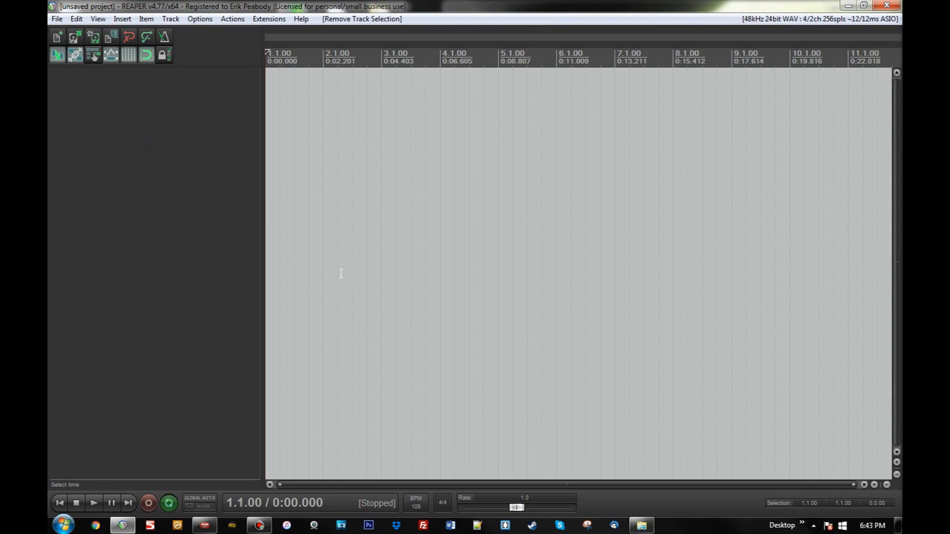
- Insert all eight "05 Brinstar Overgrown with Vegetation Area" WAV files into the empty REAPER project on separate tracks
{"action": "key", "text": "alt+Tab"}
{"action": "left_click_drag", "start_coordinate": [489, 224], "coordinate": [593, 80]}
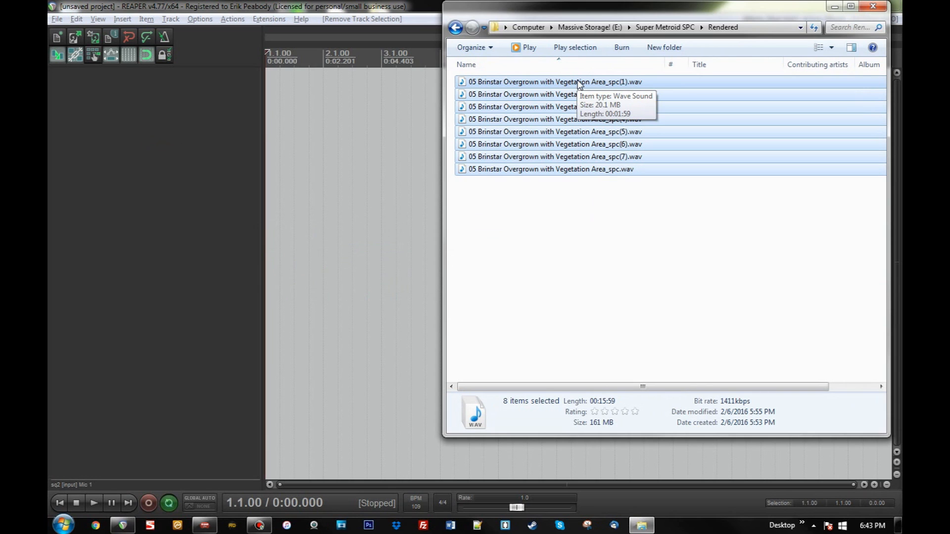
{"action": "left_click", "coordinate": [802, 524]}
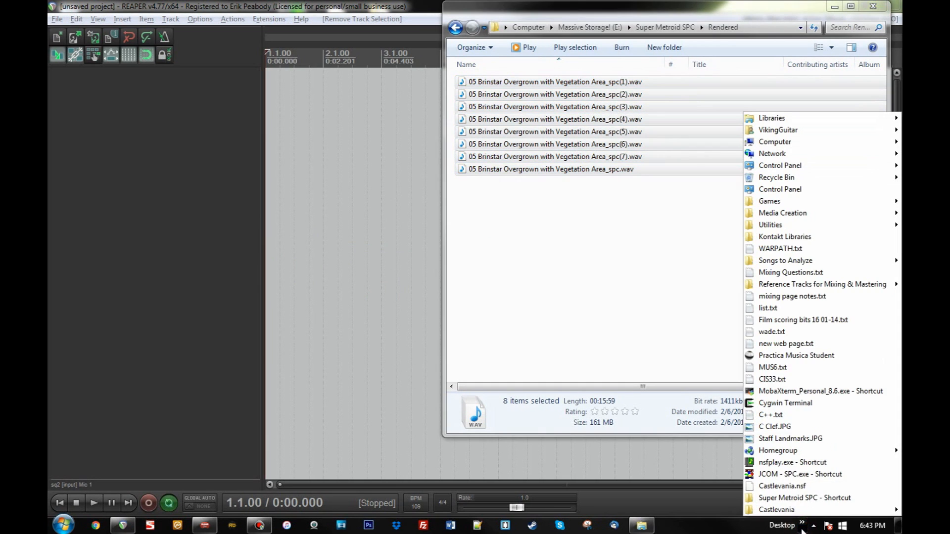
{"action": "left_click", "coordinate": [566, 295]}
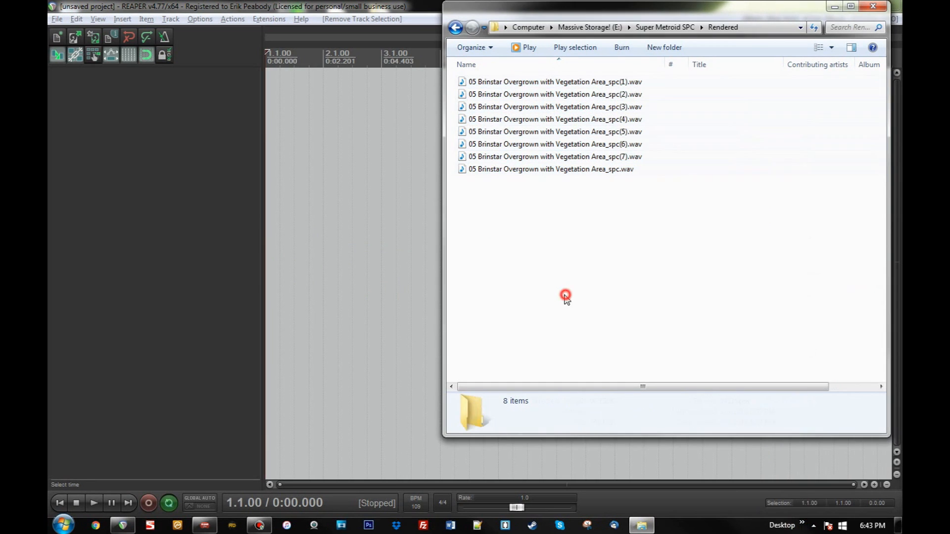
{"action": "left_click_drag", "start_coordinate": [573, 79], "coordinate": [504, 230]}
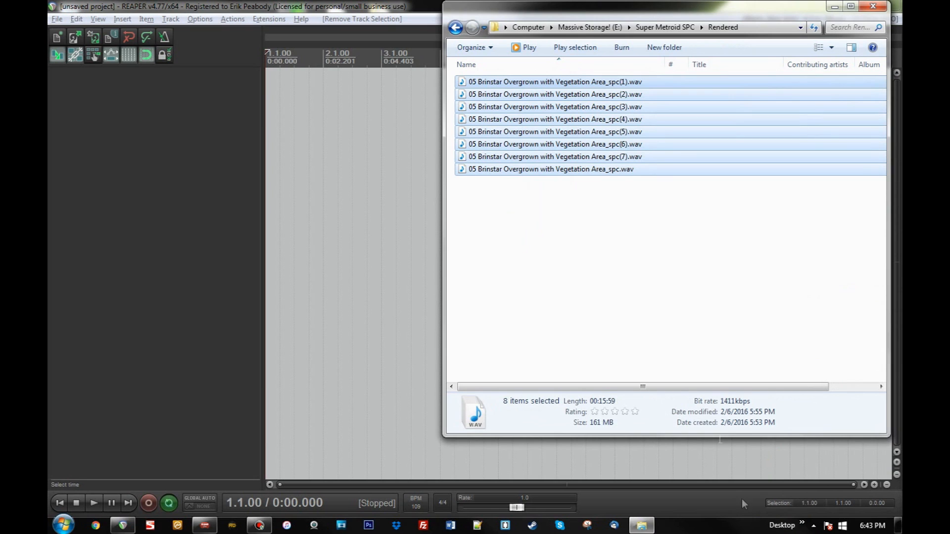
{"action": "left_click", "coordinate": [802, 524]}
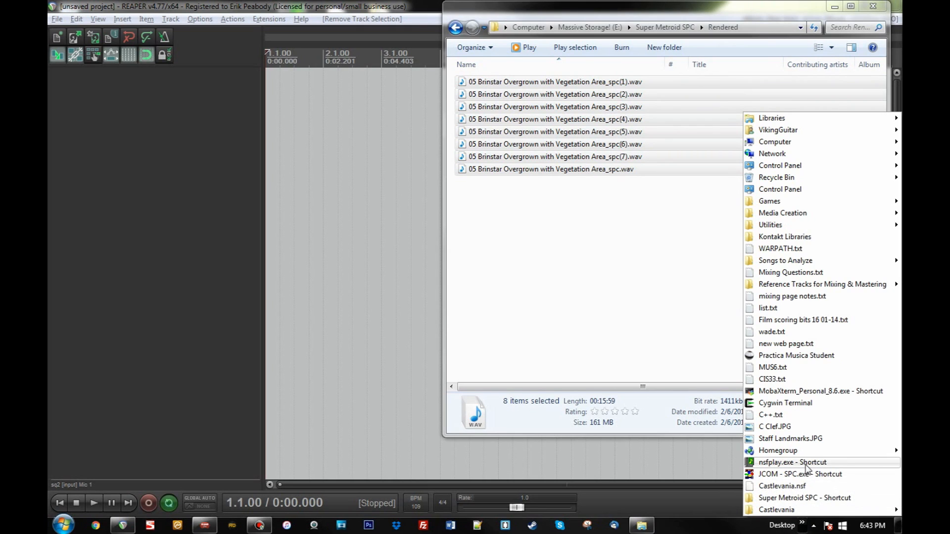
{"action": "left_click", "coordinate": [849, 476]}
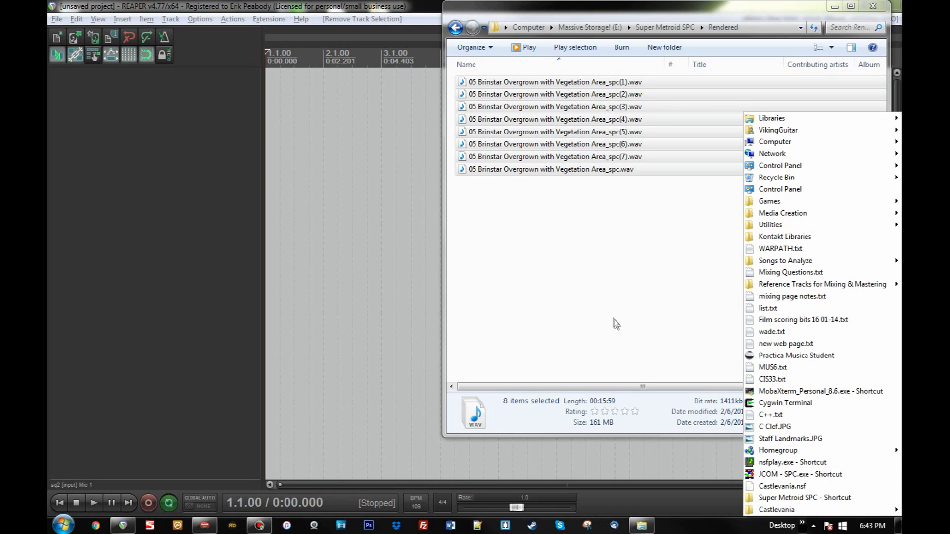
{"action": "left_click_drag", "start_coordinate": [582, 84], "coordinate": [171, 122]}
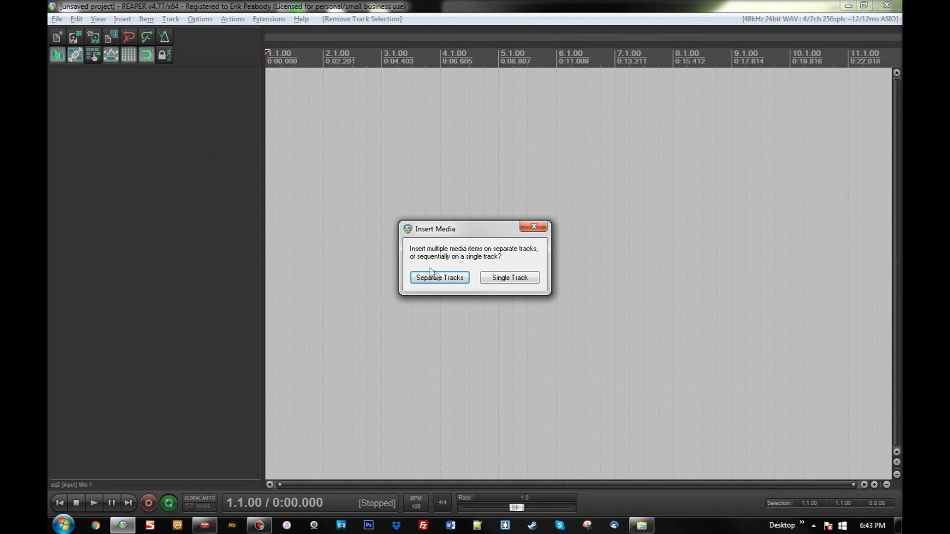
{"action": "left_click", "coordinate": [437, 276]}
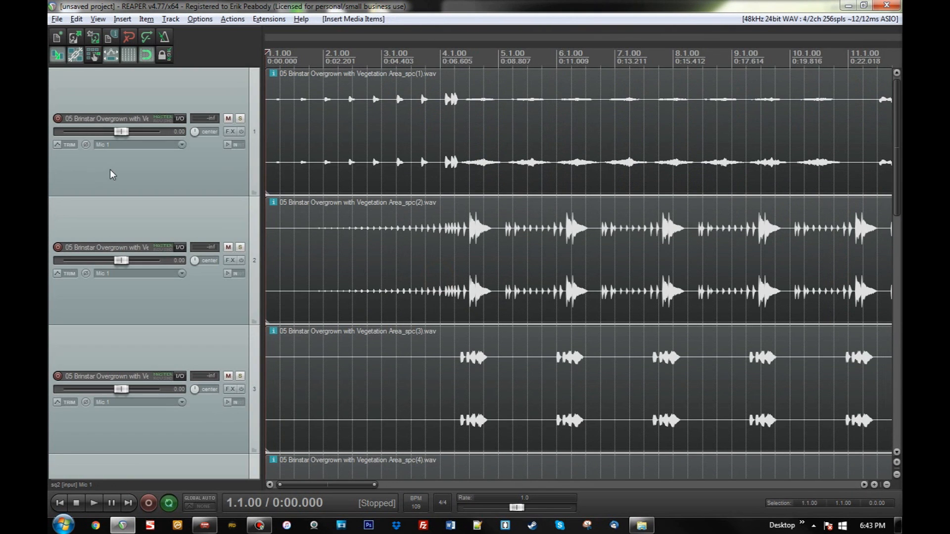
- Select the first track and shrink the track heights until all eight tracks fit on screen
{"action": "left_click", "coordinate": [107, 169]}
{"action": "left_click", "coordinate": [77, 89]}
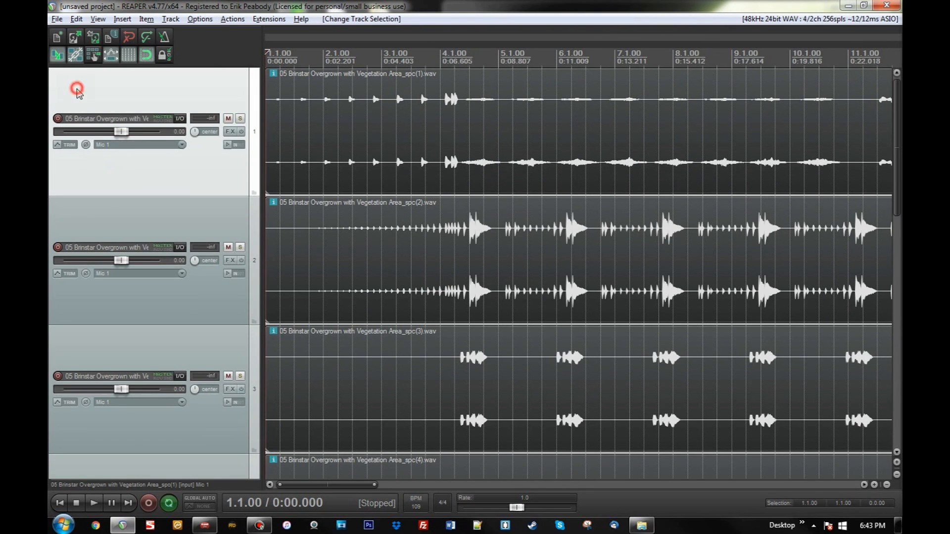
{"action": "left_click", "coordinate": [104, 205]}
{"action": "left_click", "coordinate": [92, 174]}
{"action": "scroll", "coordinate": [48, 181], "scroll_direction": "down", "scroll_amount": 7}
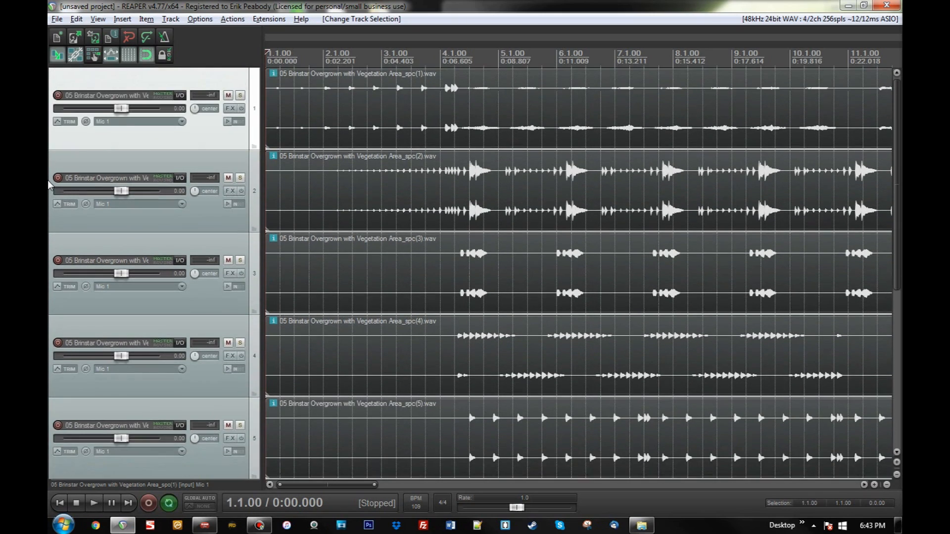
{"action": "scroll", "coordinate": [47, 180], "scroll_direction": "down", "scroll_amount": 8}
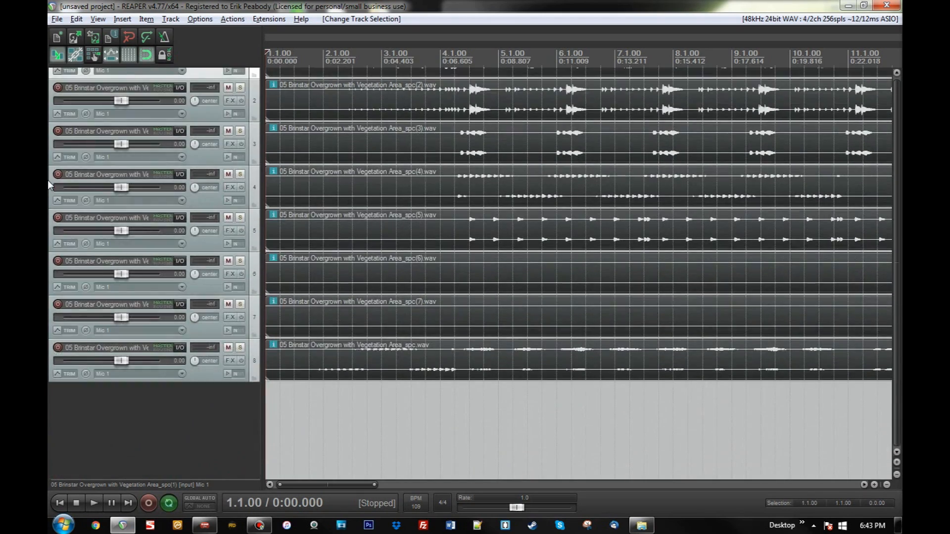
{"action": "scroll", "coordinate": [48, 180], "scroll_direction": "up", "scroll_amount": 1}
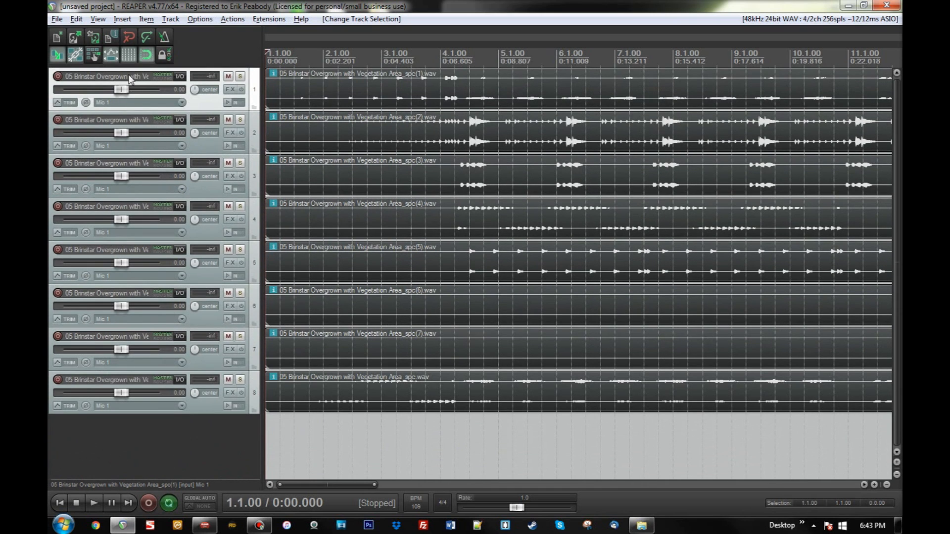
- Play all eight tracks together from 1.4.00, and examine the full length of their waveforms
{"action": "left_click", "coordinate": [308, 437]}
{"action": "key", "text": "space"}
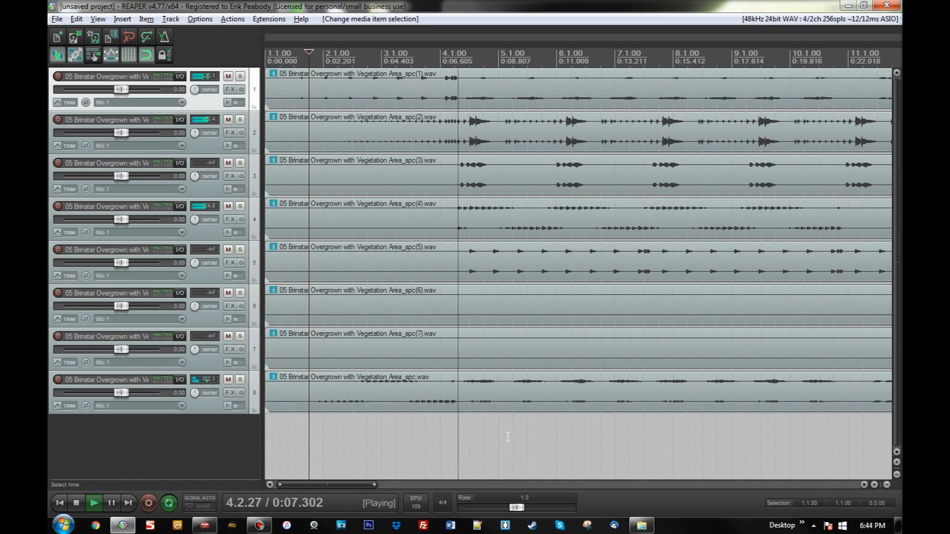
{"action": "scroll", "coordinate": [507, 435], "scroll_direction": "down", "scroll_amount": 8}
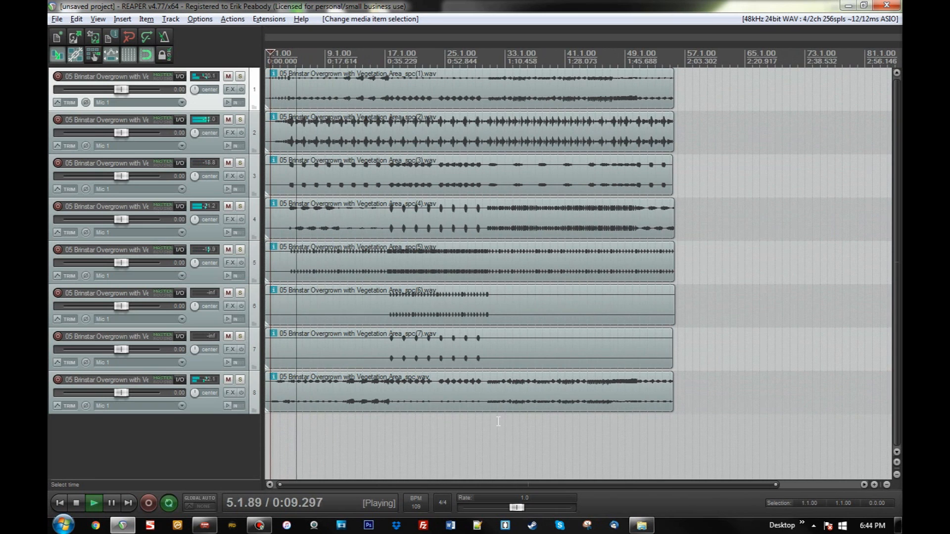
{"action": "key", "text": "space"}
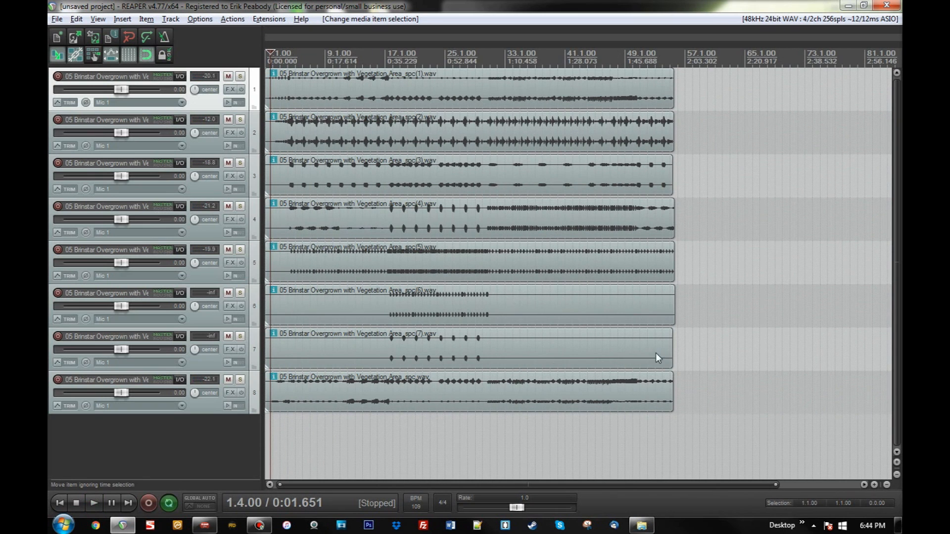
{"action": "scroll", "coordinate": [554, 367], "scroll_direction": "up", "scroll_amount": 3}
{"action": "scroll", "coordinate": [554, 373], "scroll_direction": "down", "scroll_amount": 5}
{"action": "scroll", "coordinate": [555, 373], "scroll_direction": "up", "scroll_amount": 2}
{"action": "scroll", "coordinate": [555, 373], "scroll_direction": "up", "scroll_amount": 2}
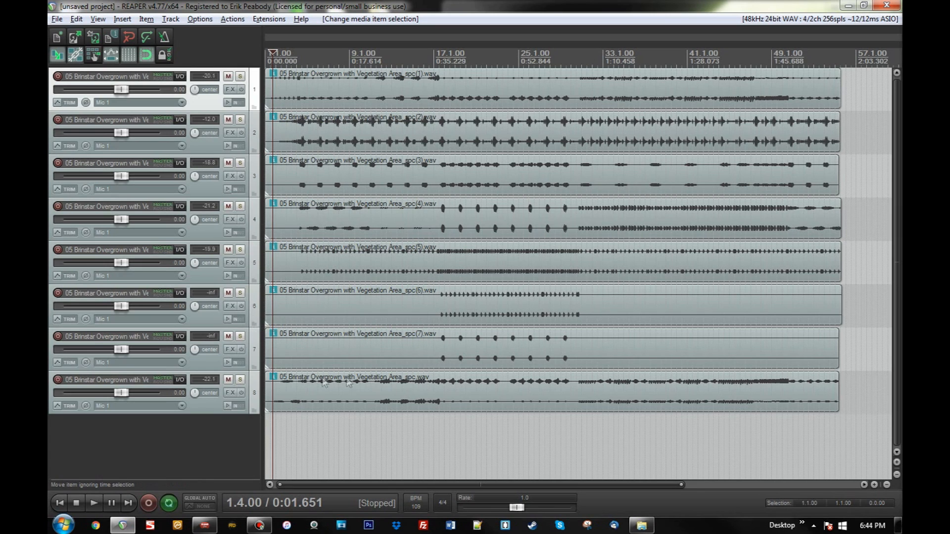
- Solo the eighth track, enlarge its height and play it from 2.1.00
{"action": "left_click", "coordinate": [239, 379]}
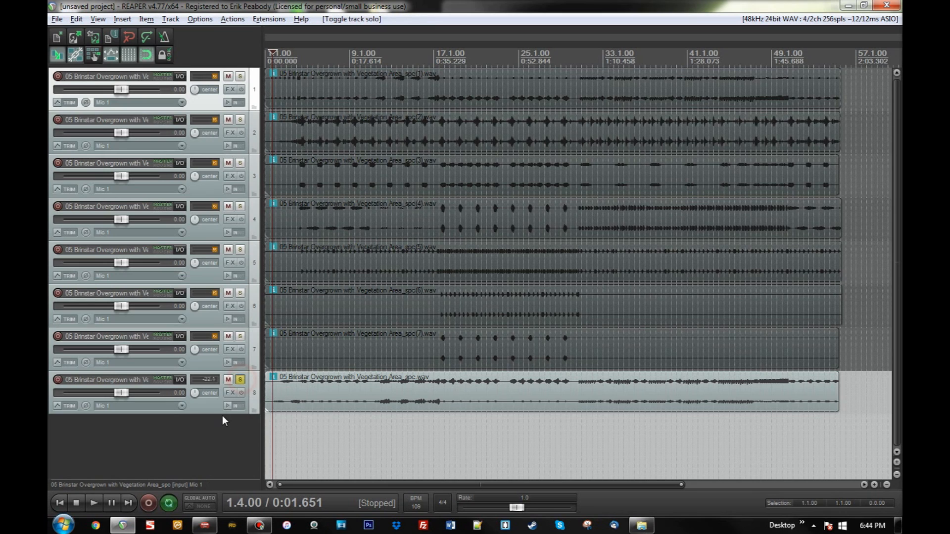
{"action": "left_click_drag", "start_coordinate": [222, 413], "coordinate": [226, 439]}
{"action": "left_click", "coordinate": [275, 399]}
{"action": "key", "text": "space"}
{"action": "scroll", "coordinate": [430, 389], "scroll_direction": "up", "scroll_amount": 5}
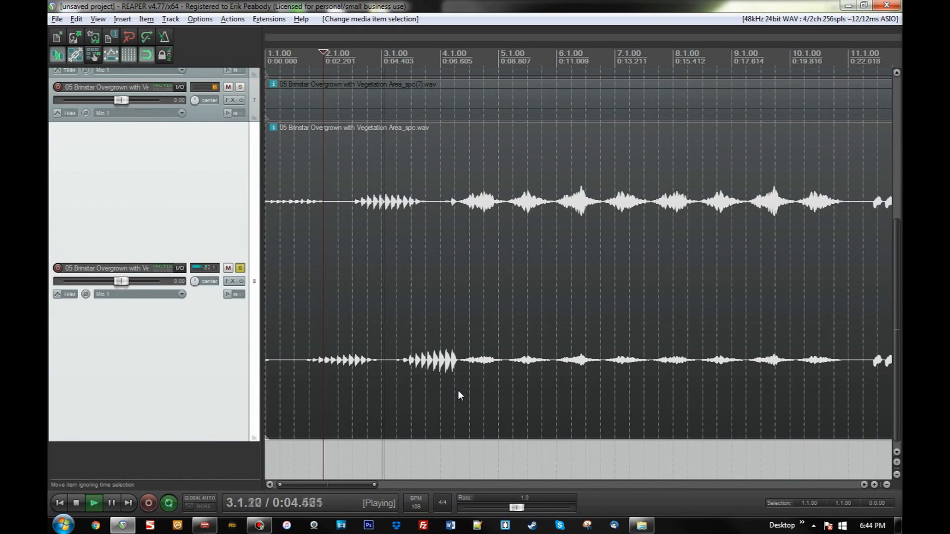
{"action": "key", "text": "space"}
- Play the soloed eighth track from 4.1.00, examine its whole waveform, and place the edit cursor at 3.1.00
{"action": "left_click", "coordinate": [423, 382]}
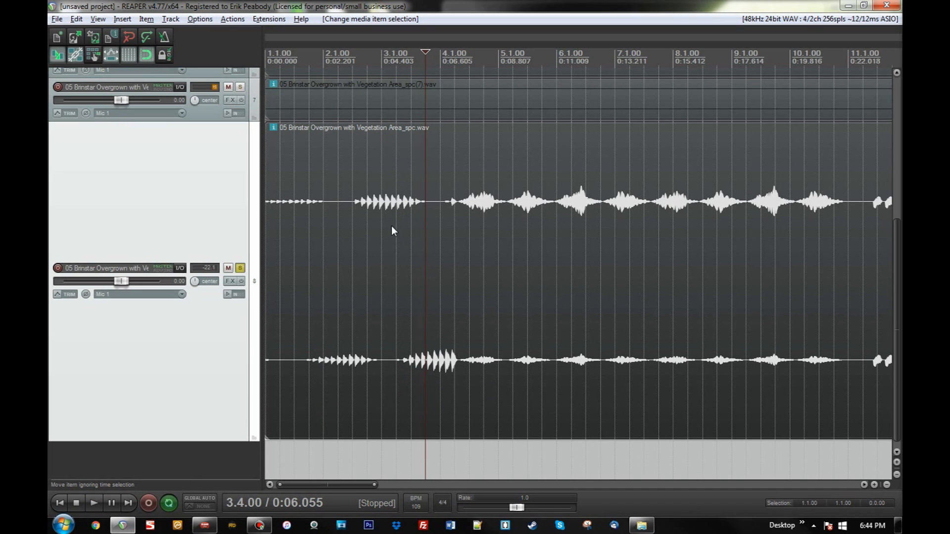
{"action": "left_click", "coordinate": [434, 237]}
{"action": "key", "text": "space"}
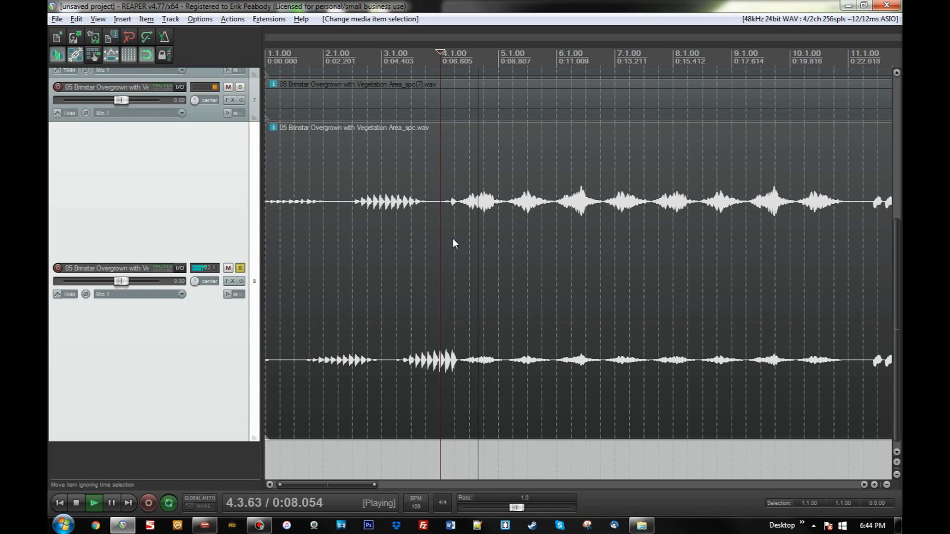
{"action": "key", "text": "space"}
{"action": "left_click", "coordinate": [524, 276]}
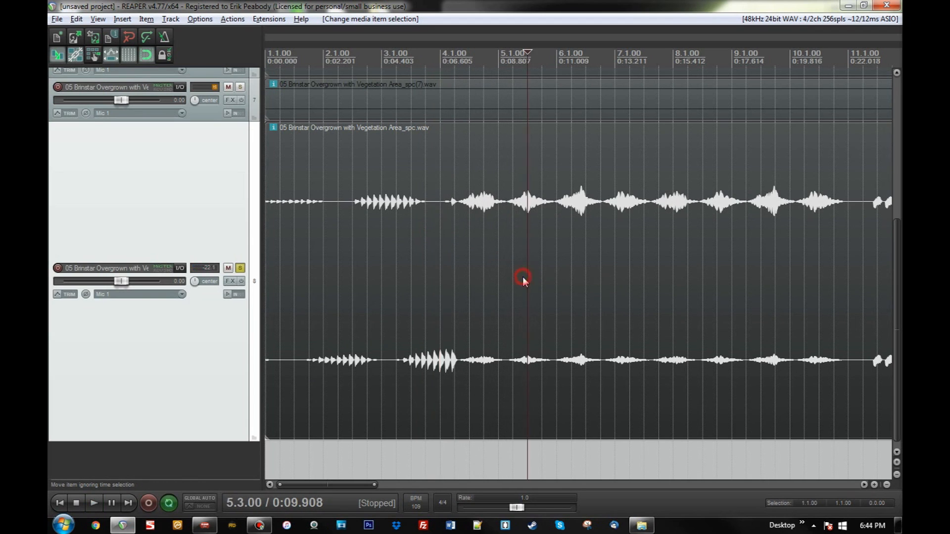
{"action": "scroll", "coordinate": [522, 277], "scroll_direction": "down", "scroll_amount": 10}
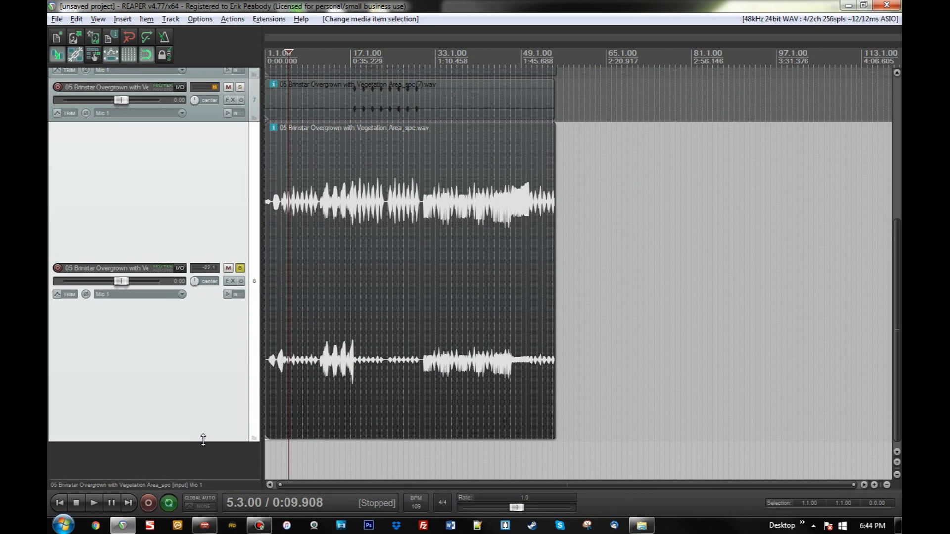
{"action": "left_click", "coordinate": [278, 383]}
{"action": "scroll", "coordinate": [369, 389], "scroll_direction": "up", "scroll_amount": 8}
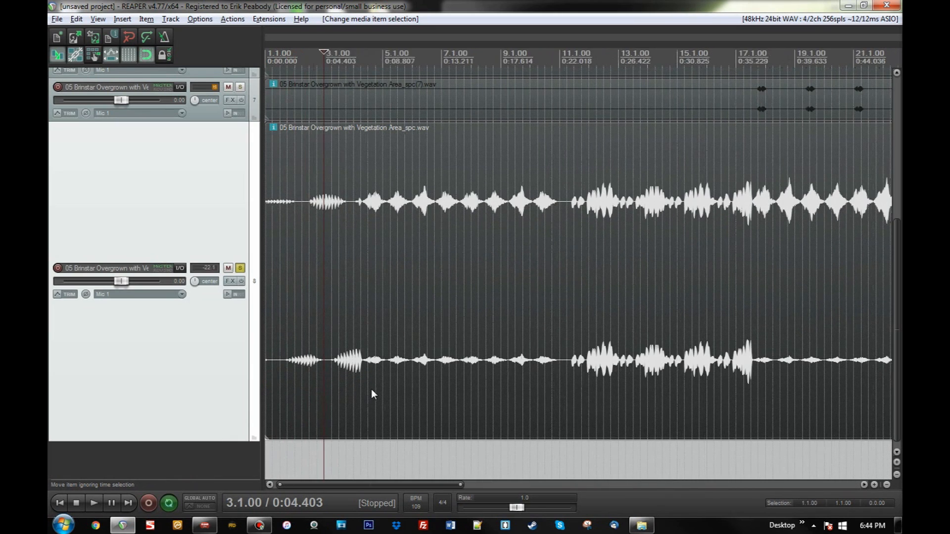
{"action": "scroll", "coordinate": [371, 390], "scroll_direction": "down", "scroll_amount": 8}
- Unsolo the eighth track and reduce its height so all the tracks fit on screen
{"action": "left_click", "coordinate": [240, 268]}
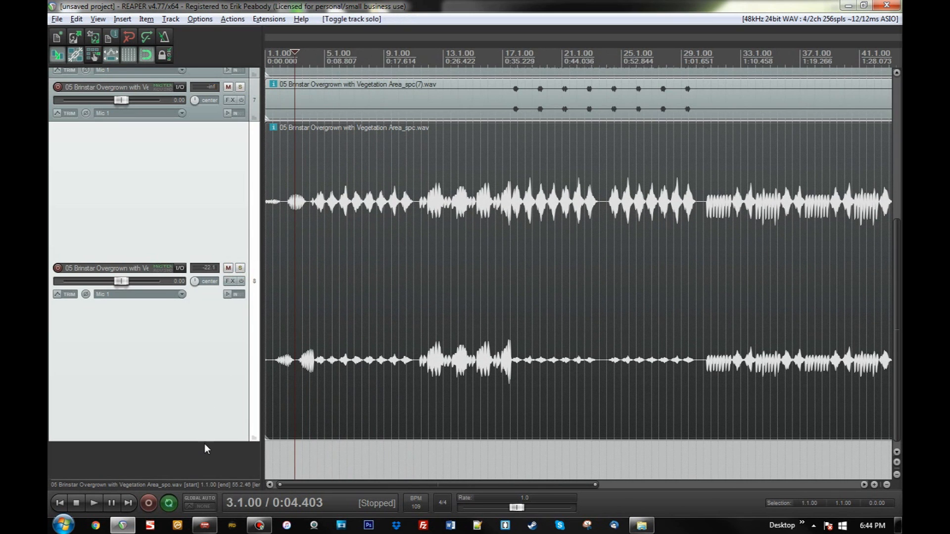
{"action": "mouse_move", "coordinate": [205, 441]}
{"action": "left_mouse_down"}
{"action": "mouse_move", "coordinate": [208, 354]}
{"action": "mouse_move", "coordinate": [205, 445]}
{"action": "left_mouse_up"}
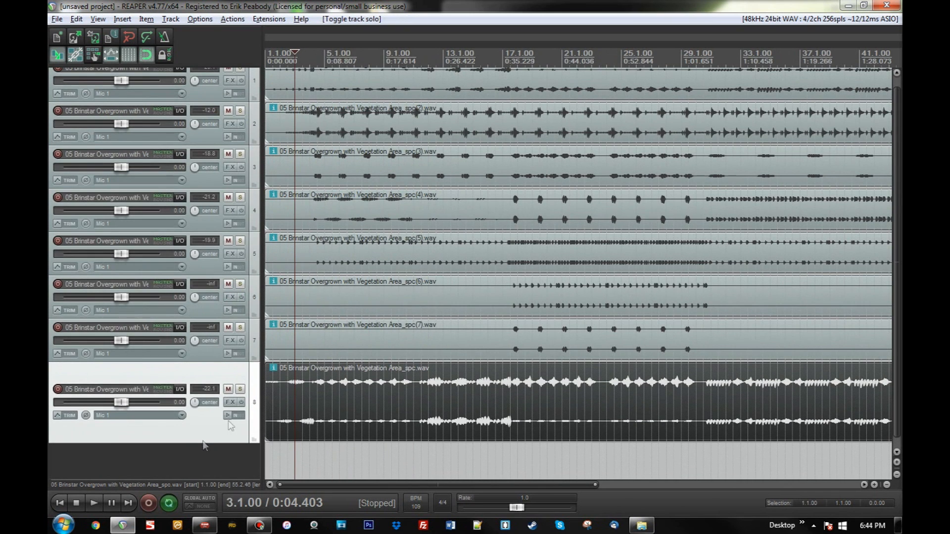
{"action": "scroll", "coordinate": [52, 196], "scroll_direction": "up", "scroll_amount": 1}
{"action": "scroll", "coordinate": [538, 296], "scroll_direction": "down", "scroll_amount": 4}
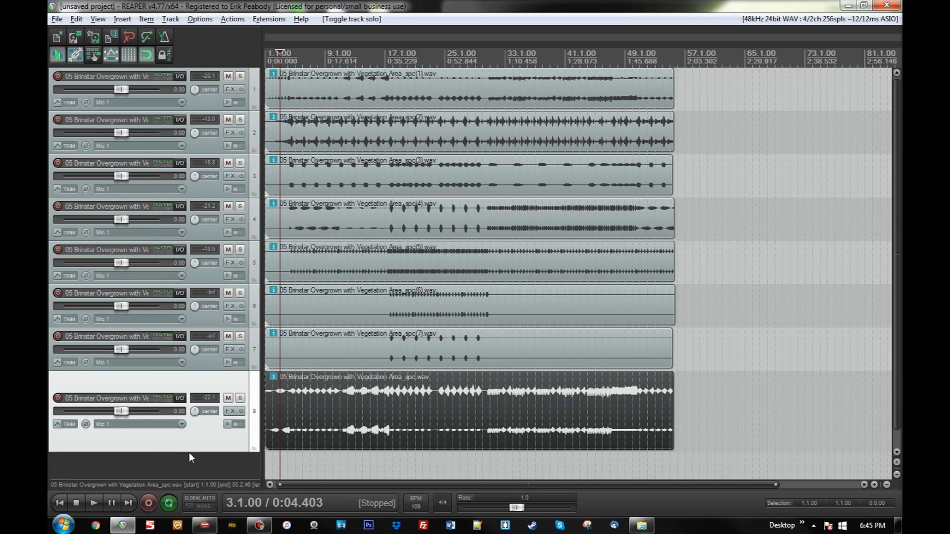
{"action": "left_click_drag", "start_coordinate": [189, 451], "coordinate": [193, 436]}
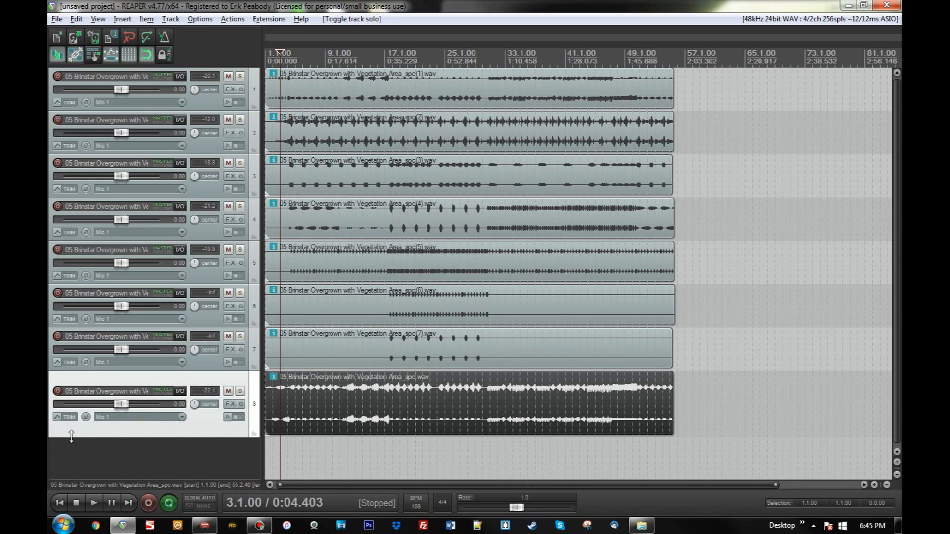
- Add three new empty tracks below the eight Brinstar tracks
{"action": "double_click", "coordinate": [99, 453]}
{"action": "scroll", "coordinate": [50, 420], "scroll_direction": "down", "scroll_amount": 1}
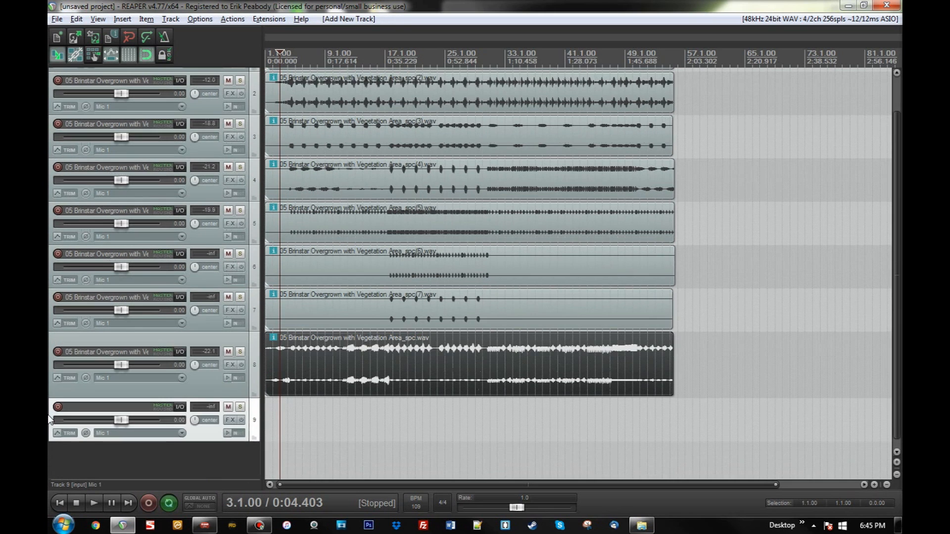
{"action": "double_click", "coordinate": [95, 463]}
{"action": "scroll", "coordinate": [69, 438], "scroll_direction": "down", "scroll_amount": 1}
{"action": "double_click", "coordinate": [119, 462]}
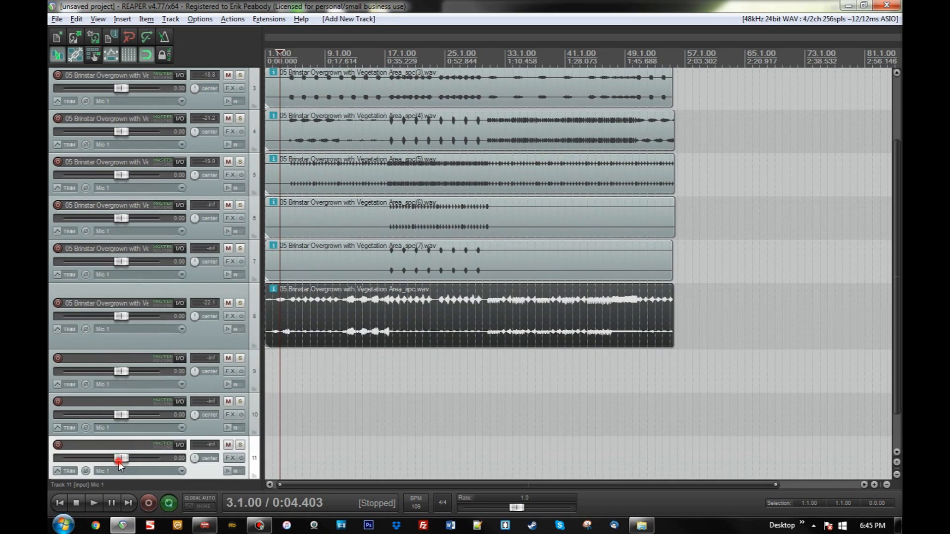
{"action": "left_click", "coordinate": [171, 18]}
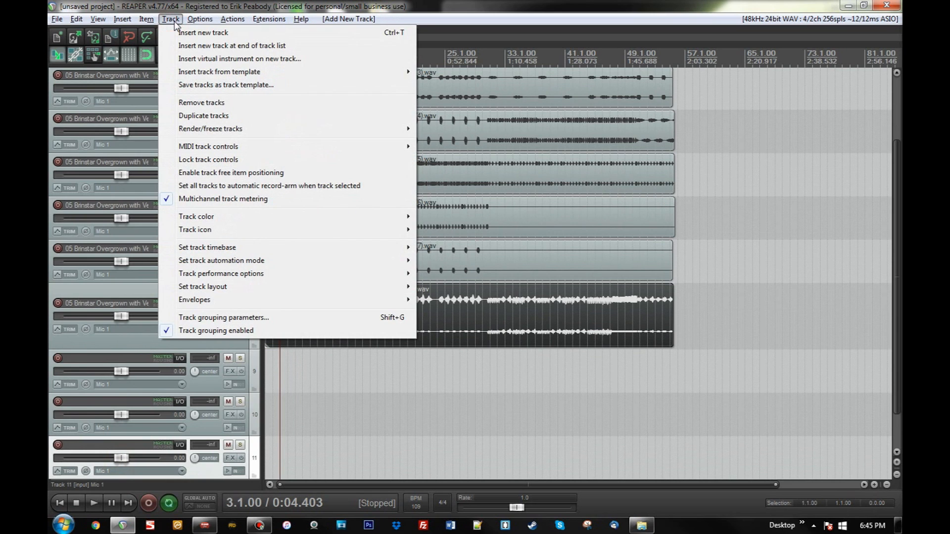
{"action": "left_click", "coordinate": [179, 21]}
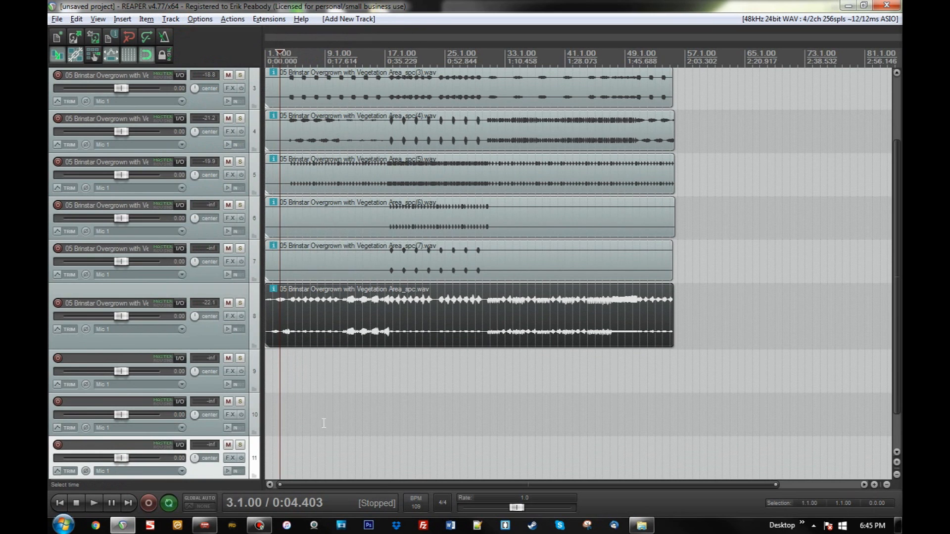
- Enlarge the eighth track to most of the arrange area's height and play it from the project start
{"action": "left_click", "coordinate": [275, 335]}
{"action": "scroll", "coordinate": [348, 352], "scroll_direction": "up", "scroll_amount": 5}
{"action": "left_click_drag", "start_coordinate": [228, 348], "coordinate": [196, 431]}
{"action": "key", "text": "Home"}
{"action": "key", "text": "space"}
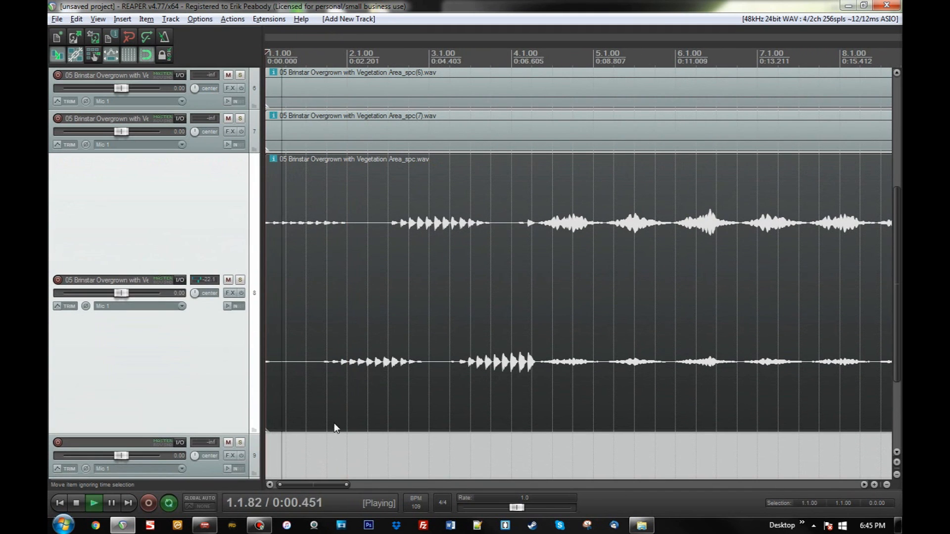
- Stop playback, place the edit cursor at 4.1.00 and briefly play from there
{"action": "key", "text": "space"}
{"action": "left_click", "coordinate": [507, 381]}
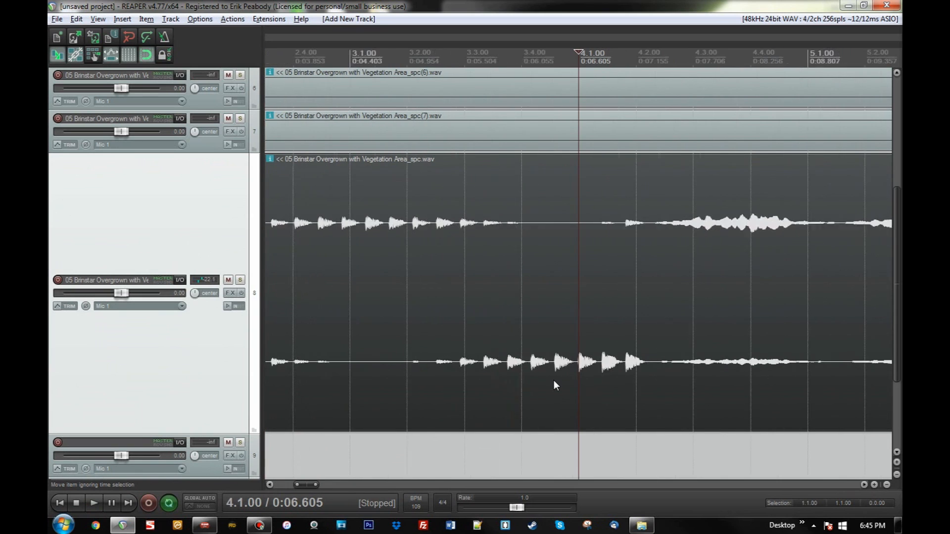
{"action": "scroll", "coordinate": [554, 380], "scroll_direction": "up", "scroll_amount": 3}
{"action": "key", "text": "space"}
{"action": "key", "text": "space"}
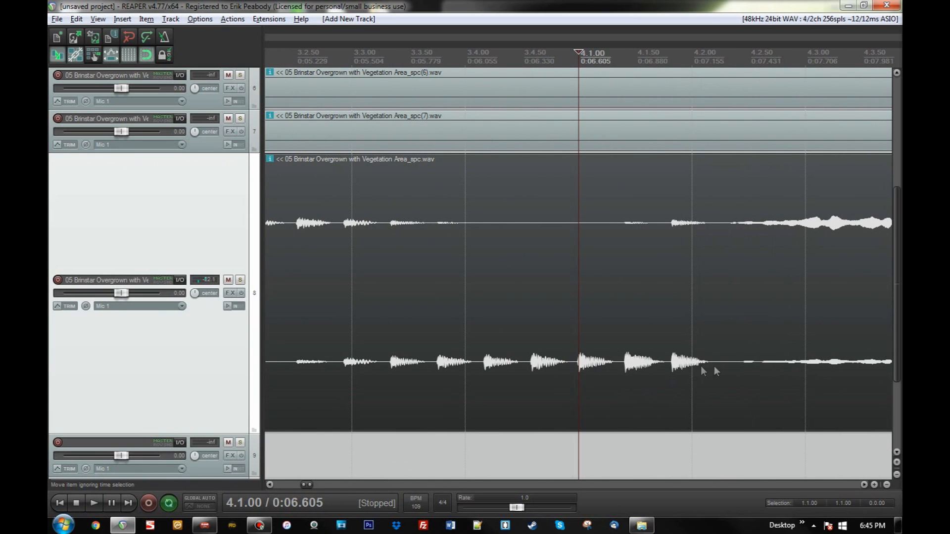
- Solo the eighth track and play it from 3.3.00 through the end of the plucked passage
{"action": "left_click", "coordinate": [240, 280]}
{"action": "left_click", "coordinate": [312, 267]}
{"action": "key", "text": "space"}
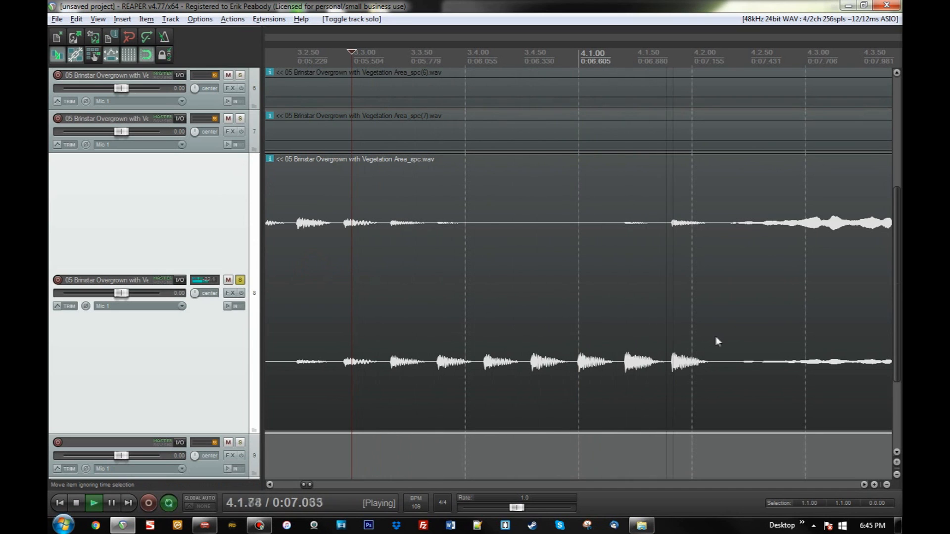
{"action": "key", "text": "space"}
- Turn off snapping and split the eighth track's item at 4.2.30, where the percussive notes end
{"action": "left_click", "coordinate": [721, 270]}
{"action": "key", "text": "alt"}
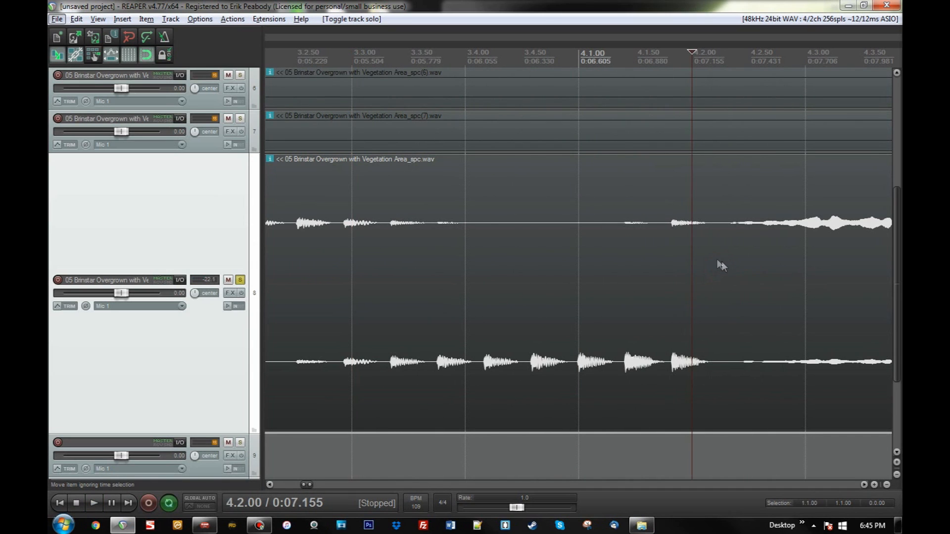
{"action": "left_click", "coordinate": [163, 54]}
{"action": "left_click", "coordinate": [726, 282]}
{"action": "scroll", "coordinate": [693, 327], "scroll_direction": "down", "scroll_amount": 2}
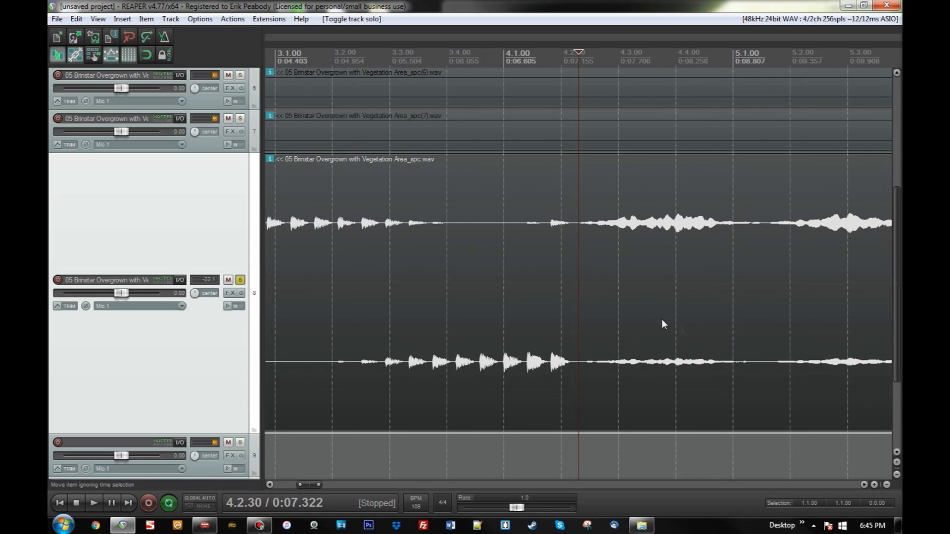
{"action": "key", "text": "s"}
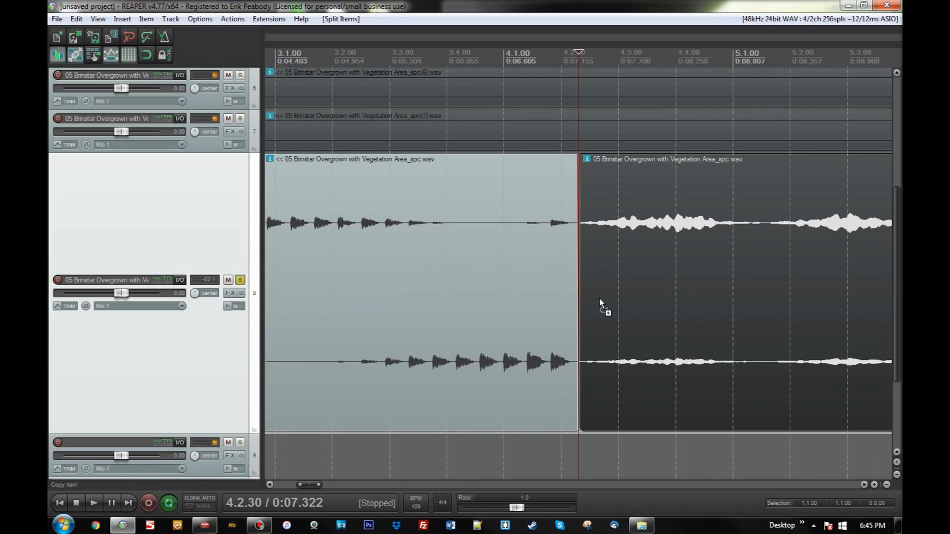
{"action": "key", "text": "ctrl+z"}
{"action": "right_click", "coordinate": [579, 299]}
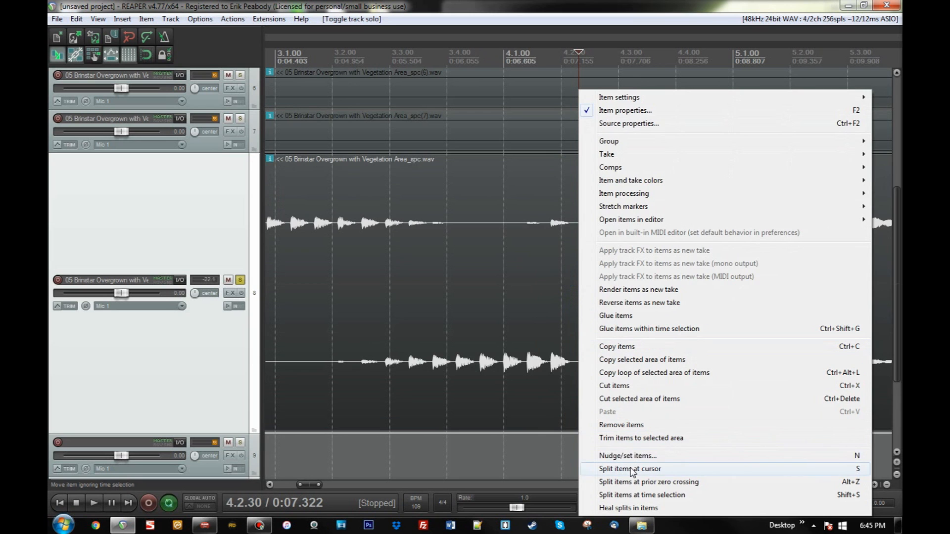
{"action": "left_click", "coordinate": [632, 470]}
- Move the item portion before the split down to the empty ninth track, keeping it at the project start
{"action": "left_click", "coordinate": [487, 326]}
{"action": "scroll", "coordinate": [486, 328], "scroll_direction": "down", "scroll_amount": 3}
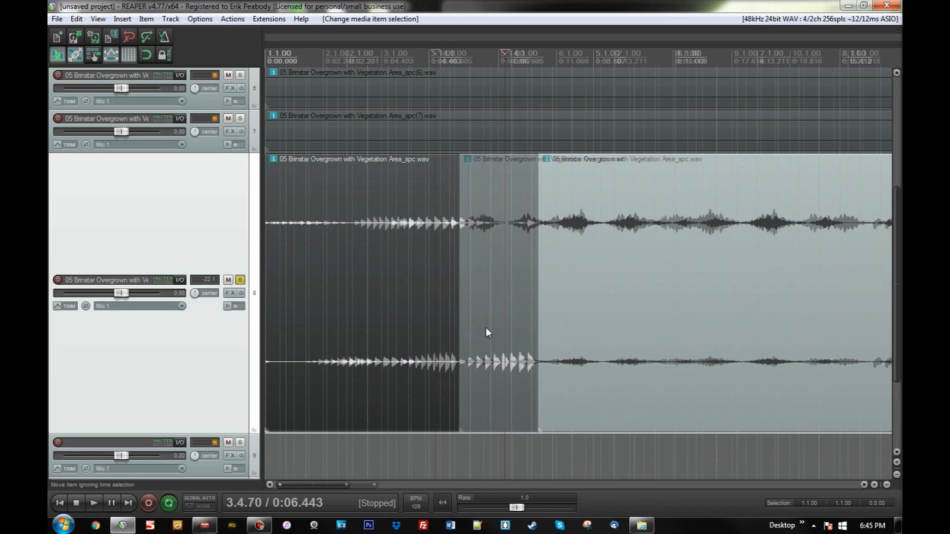
{"action": "scroll", "coordinate": [486, 328], "scroll_direction": "up", "scroll_amount": 3}
{"action": "left_click_drag", "start_coordinate": [317, 373], "coordinate": [277, 445]}
- Play the remaining item on the eighth track from 12.3.68 and from about bar 19
{"action": "left_click", "coordinate": [626, 371]}
{"action": "scroll", "coordinate": [619, 378], "scroll_direction": "down", "scroll_amount": 4}
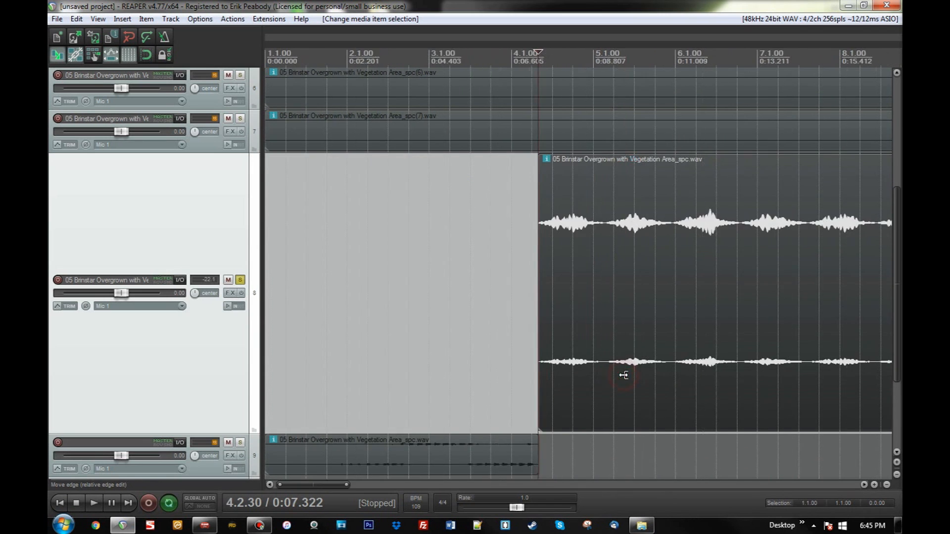
{"action": "scroll", "coordinate": [618, 381], "scroll_direction": "down", "scroll_amount": 2}
{"action": "left_click", "coordinate": [509, 334]}
{"action": "key", "text": "space"}
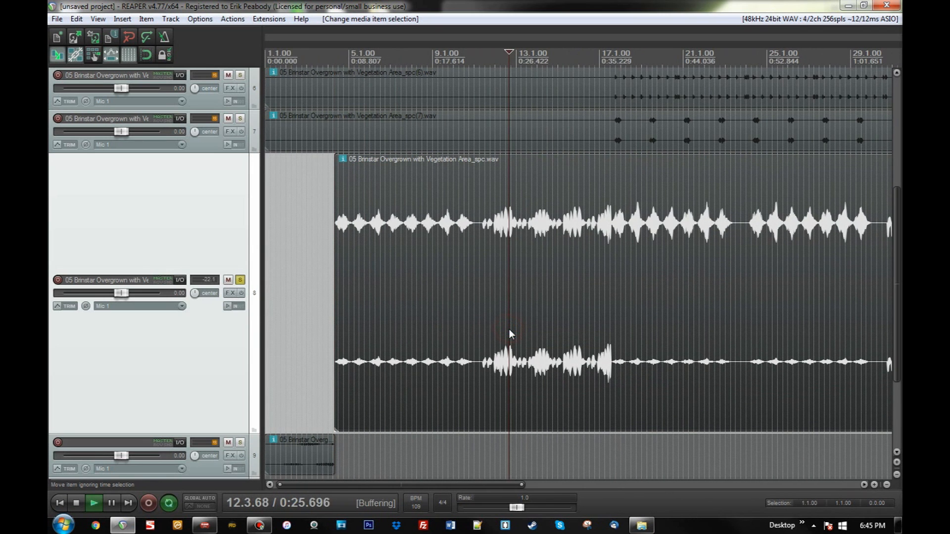
{"action": "key", "text": "space"}
{"action": "left_click", "coordinate": [648, 292]}
{"action": "scroll", "coordinate": [678, 310], "scroll_direction": "down", "scroll_amount": 2}
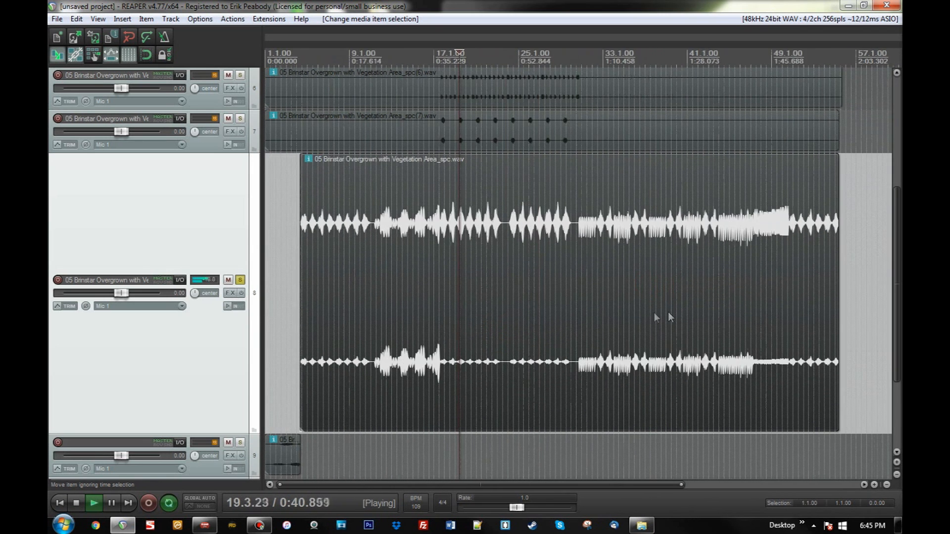
- Audition four passages further along the eighth track's item, from about bar 31 up to 50.4.15
{"action": "left_click", "coordinate": [584, 283]}
{"action": "key", "text": "space"}
{"action": "key", "text": "space"}
{"action": "left_click", "coordinate": [714, 271]}
{"action": "key", "text": "space"}
{"action": "key", "text": "space"}
{"action": "left_click", "coordinate": [770, 269]}
{"action": "key", "text": "space"}
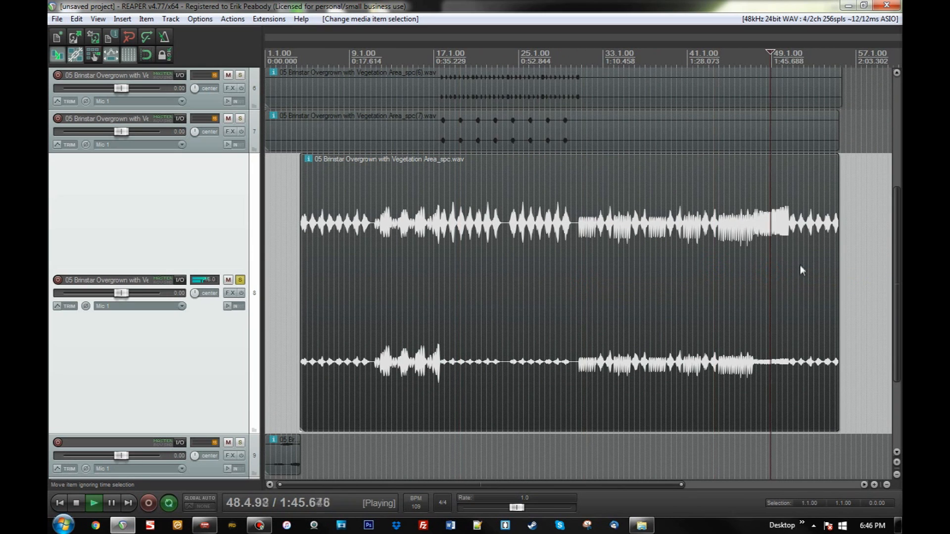
{"action": "key", "text": "space"}
{"action": "left_click", "coordinate": [791, 261]}
{"action": "key", "text": "space"}
{"action": "key", "text": "space"}
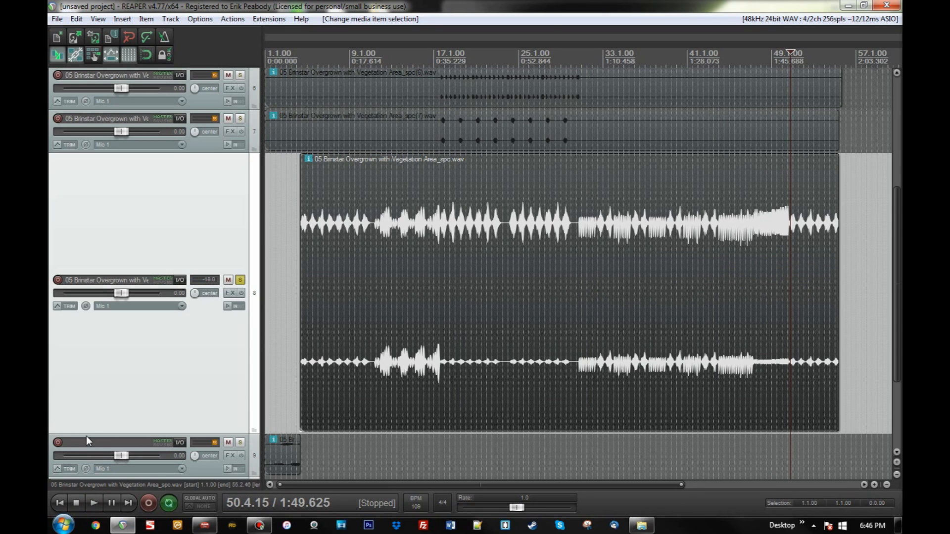
- Reduce the eighth track's height, then name the ninth track Tonal Percussion and the eighth track Choir
{"action": "left_click_drag", "start_coordinate": [90, 431], "coordinate": [105, 321]}
{"action": "double_click", "coordinate": [107, 330]}
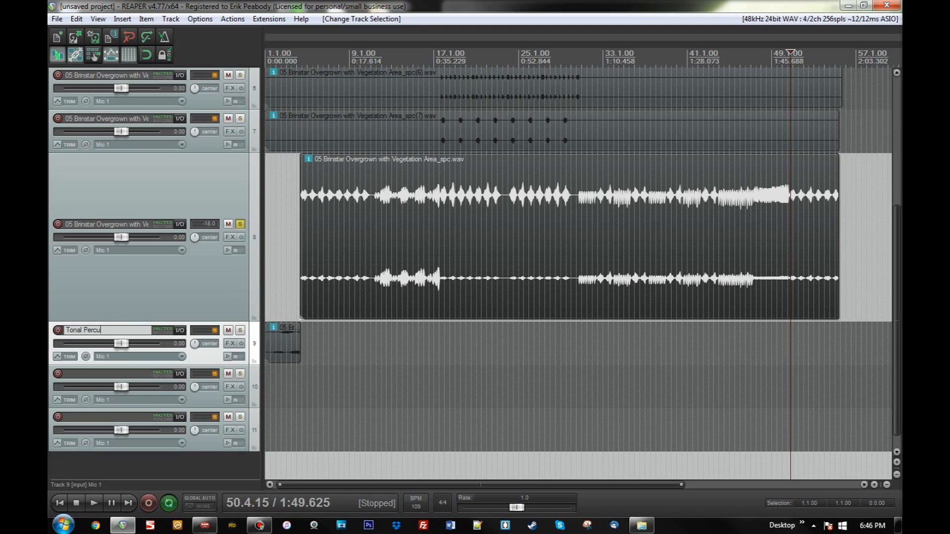
{"action": "key", "text": "Return"}
{"action": "double_click", "coordinate": [132, 224]}
{"action": "type", "text": "Choir"}
{"action": "key", "text": "Return"}
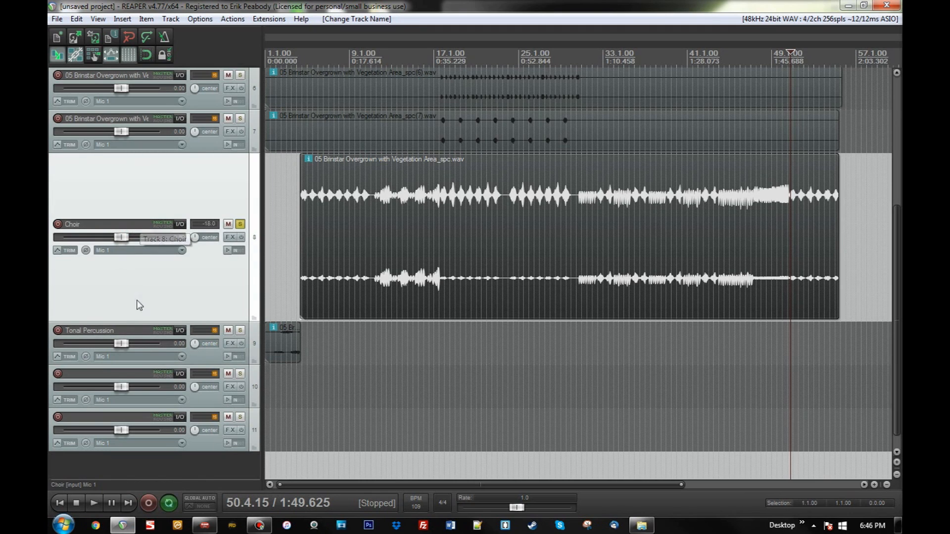
- Collapse the Choir track to its minimum height, bring the upper tracks into view and select the first one
{"action": "left_click", "coordinate": [132, 328]}
{"action": "left_click_drag", "start_coordinate": [132, 322], "coordinate": [135, 267]}
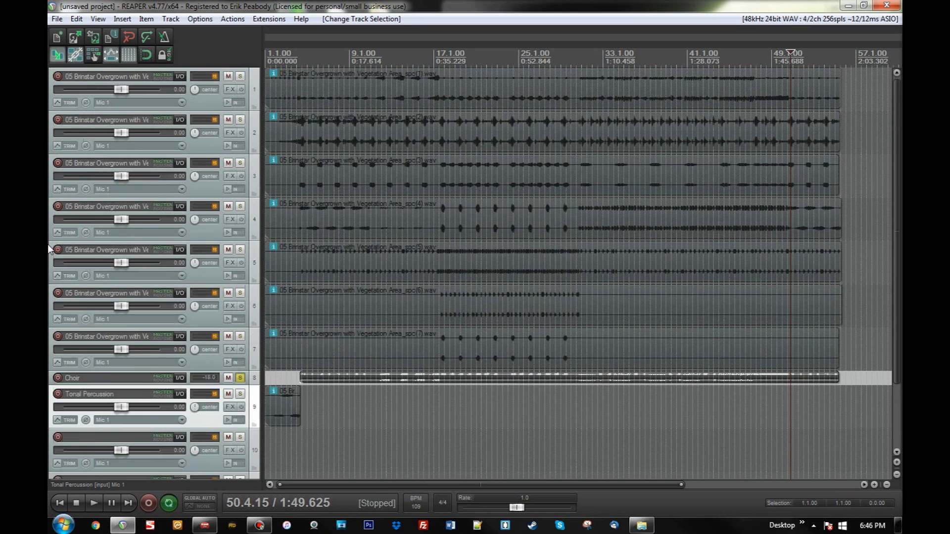
{"action": "scroll", "coordinate": [445, 268], "scroll_direction": "up", "scroll_amount": 3}
{"action": "left_click", "coordinate": [94, 79]}
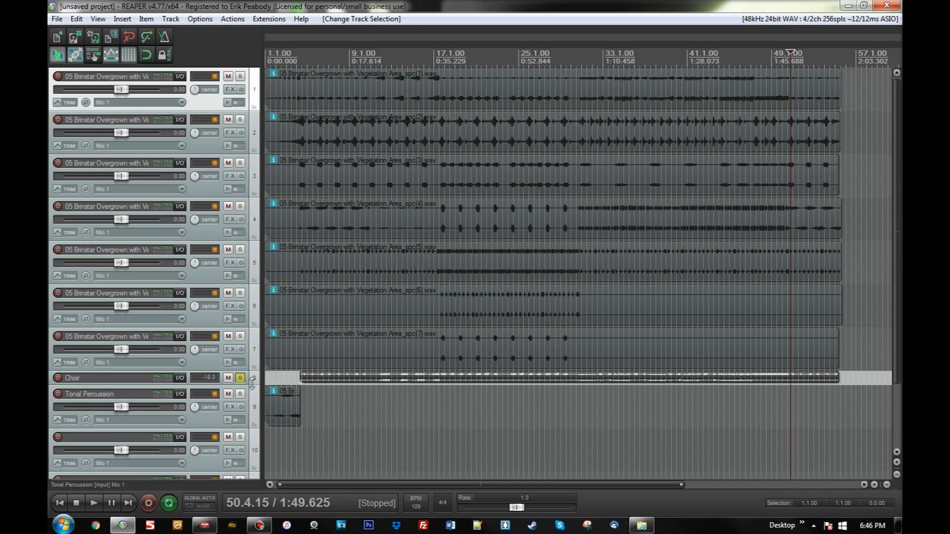
- Enlarge the Choir track, play it from 4.4.53, set the edit cursor at 5.2.51 and view its whole waveform
{"action": "left_click_drag", "start_coordinate": [242, 381], "coordinate": [241, 458]}
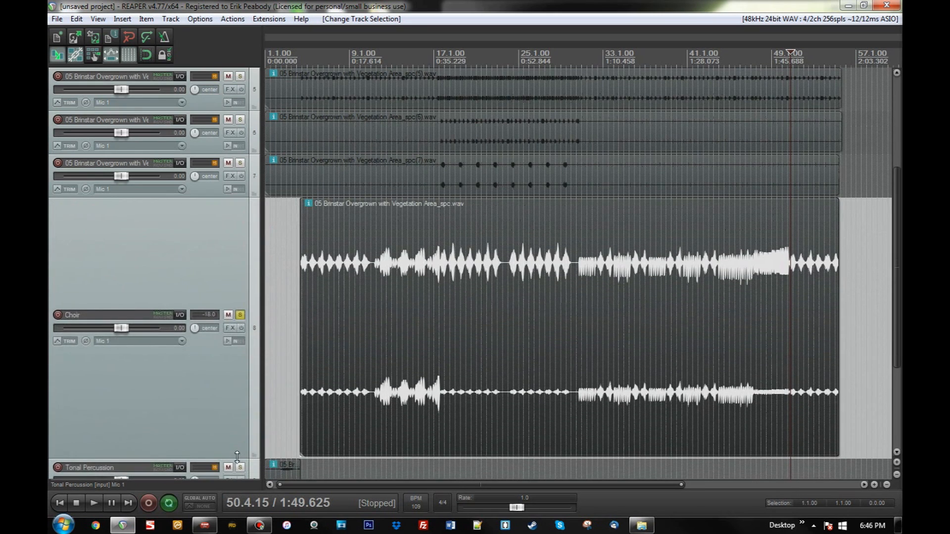
{"action": "left_click", "coordinate": [306, 288]}
{"action": "scroll", "coordinate": [306, 288], "scroll_direction": "up", "scroll_amount": 6}
{"action": "key", "text": "space"}
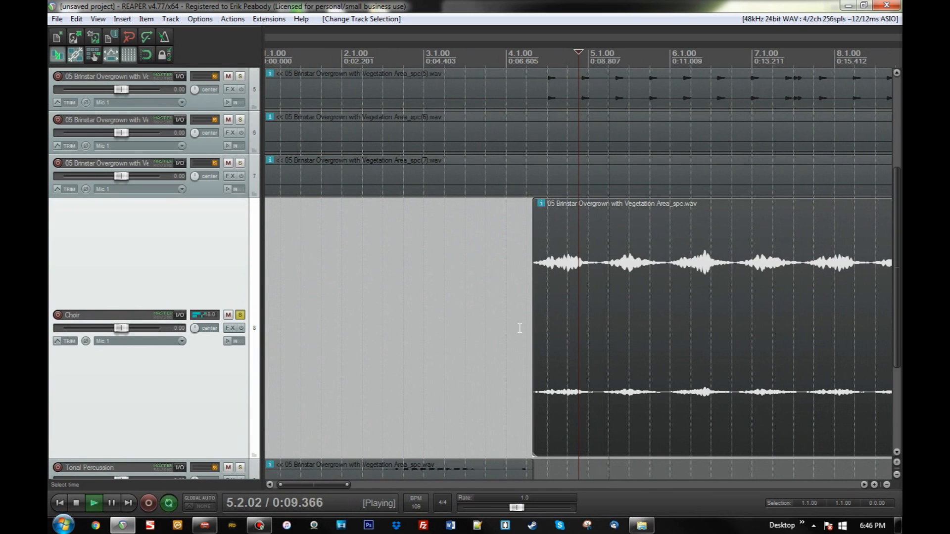
{"action": "key", "text": "space"}
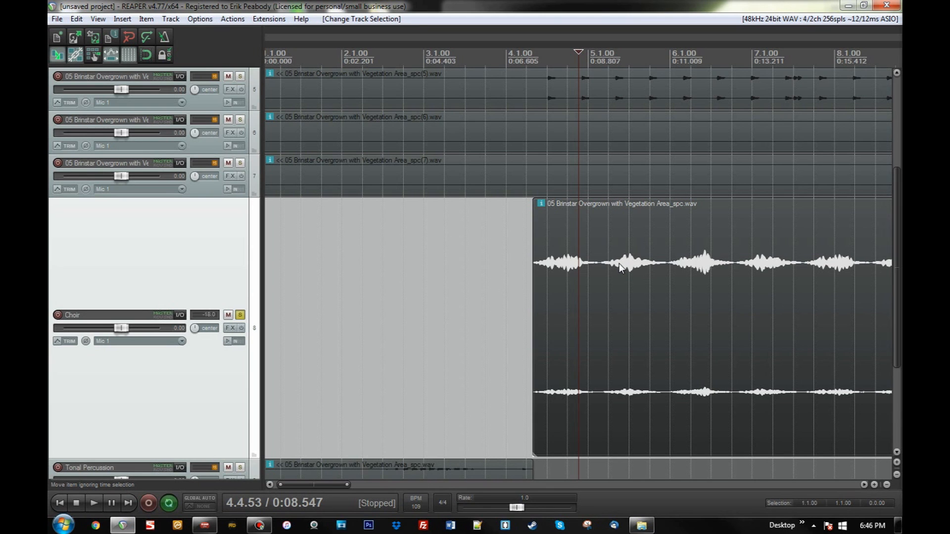
{"action": "left_click", "coordinate": [619, 263]}
{"action": "scroll", "coordinate": [609, 277], "scroll_direction": "down", "scroll_amount": 3}
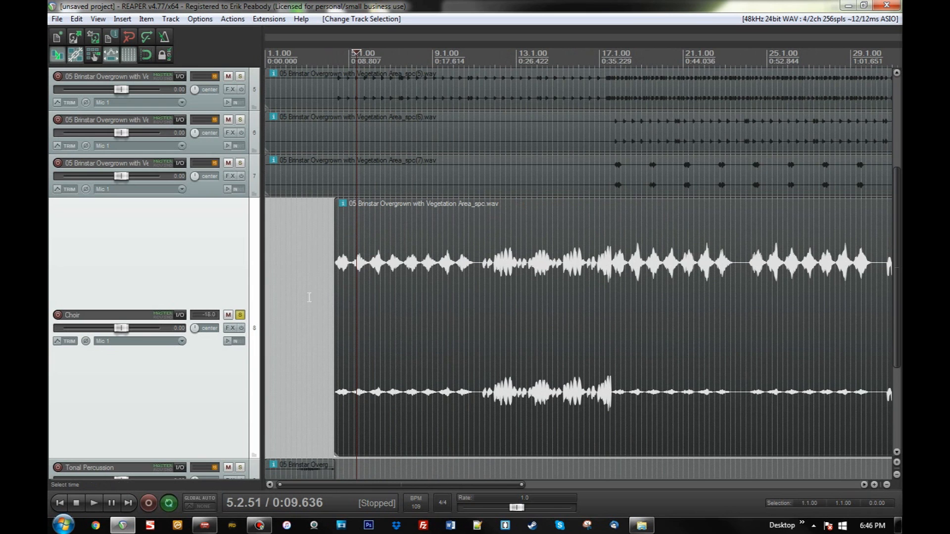
{"action": "scroll", "coordinate": [752, 303], "scroll_direction": "down", "scroll_amount": 2}
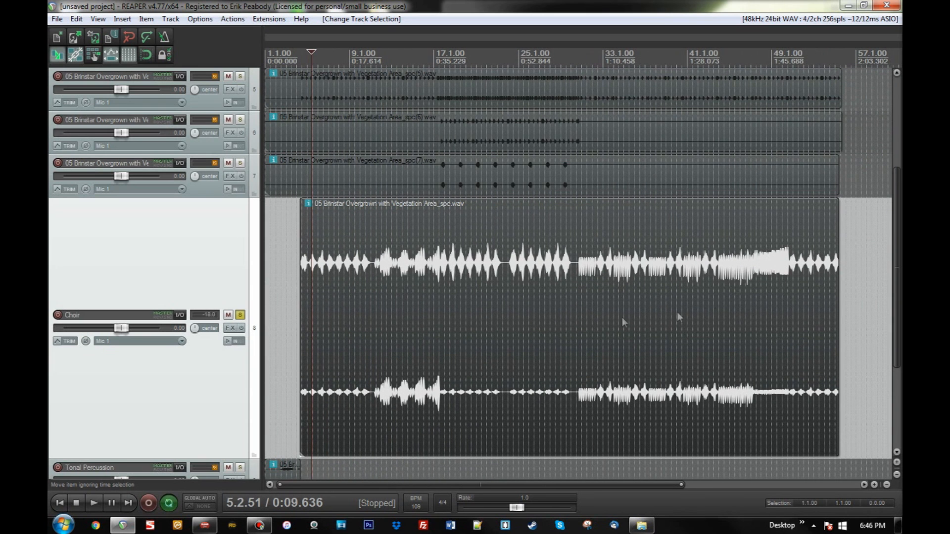
- Resize the Choir track to about twice the height of the tracks above it and unsolo it
{"action": "left_click_drag", "start_coordinate": [216, 455], "coordinate": [226, 265]}
{"action": "scroll", "coordinate": [135, 259], "scroll_direction": "up", "scroll_amount": 3}
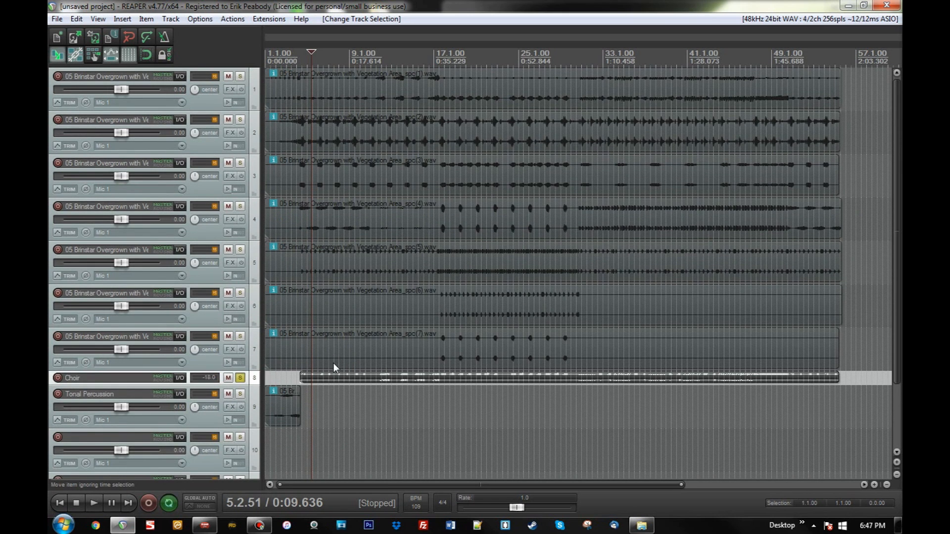
{"action": "left_click", "coordinate": [215, 385]}
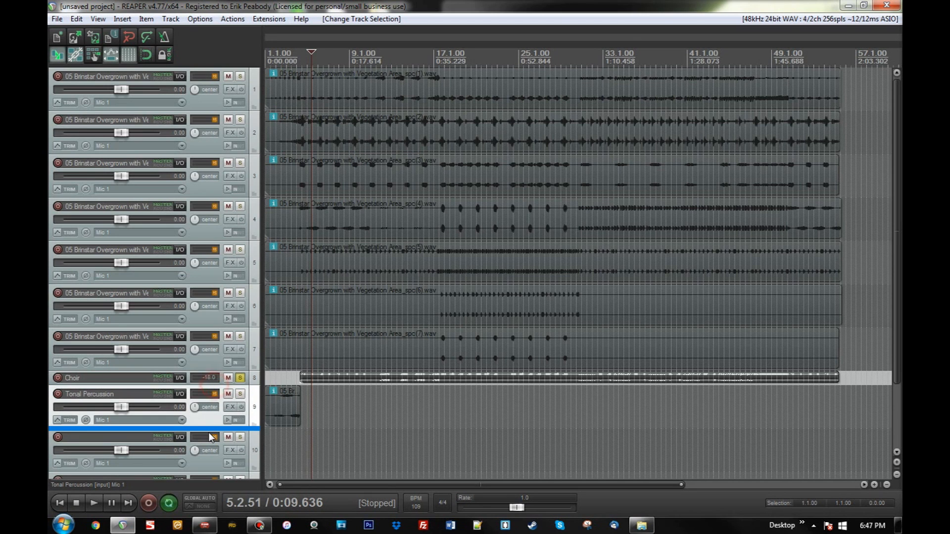
{"action": "left_click_drag", "start_coordinate": [216, 382], "coordinate": [212, 459]}
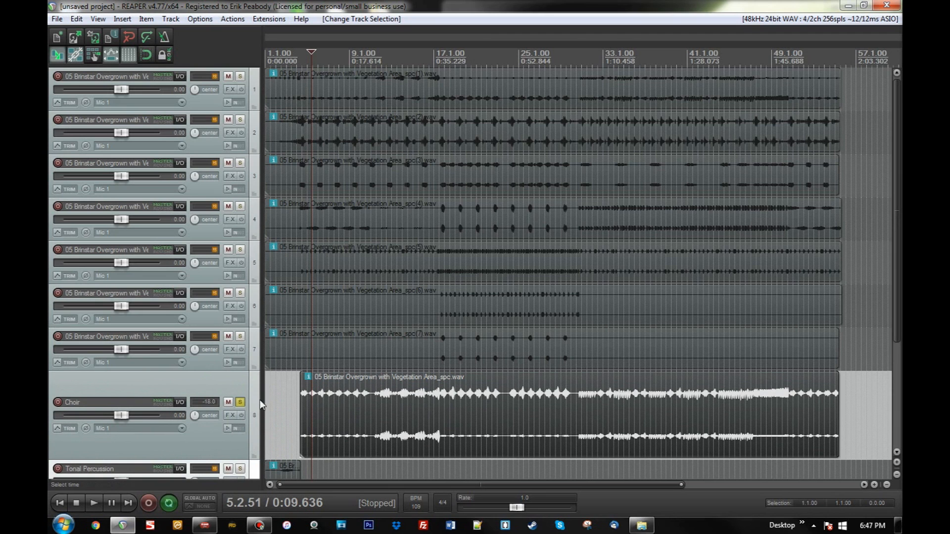
{"action": "left_click", "coordinate": [241, 403]}
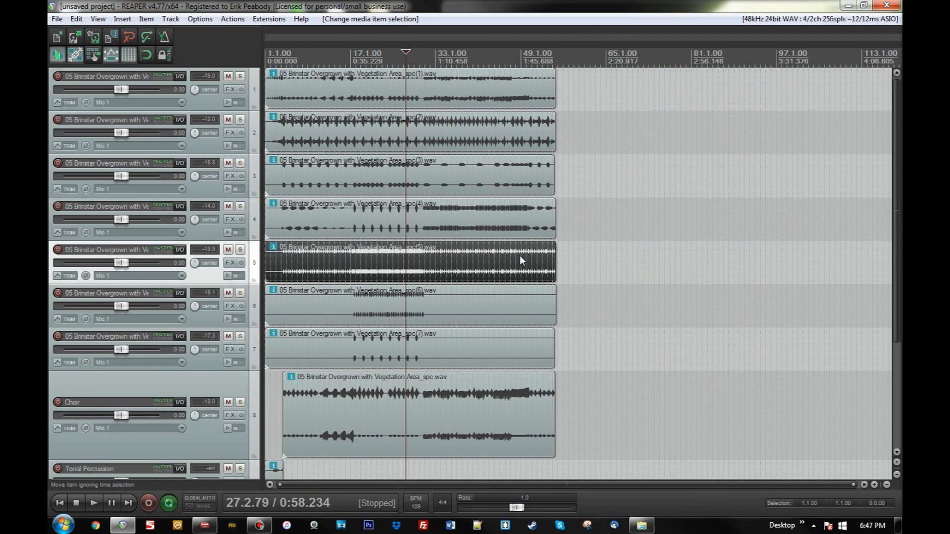